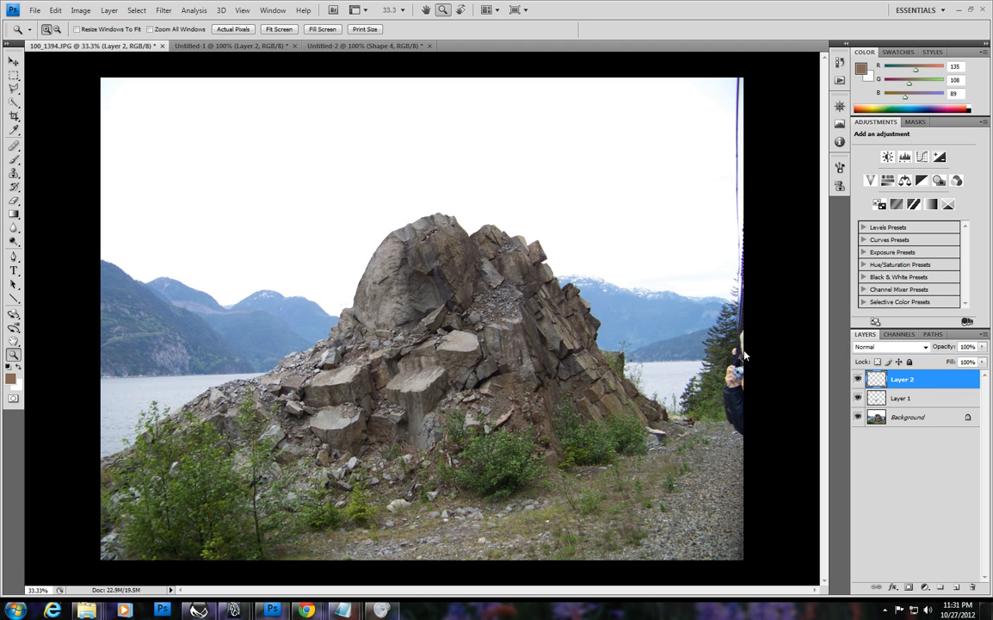
# - Compare the photo with Layer 1 hidden and shown, and examine the painted rock ledge up close at 500%
pyautogui.click(857, 397)
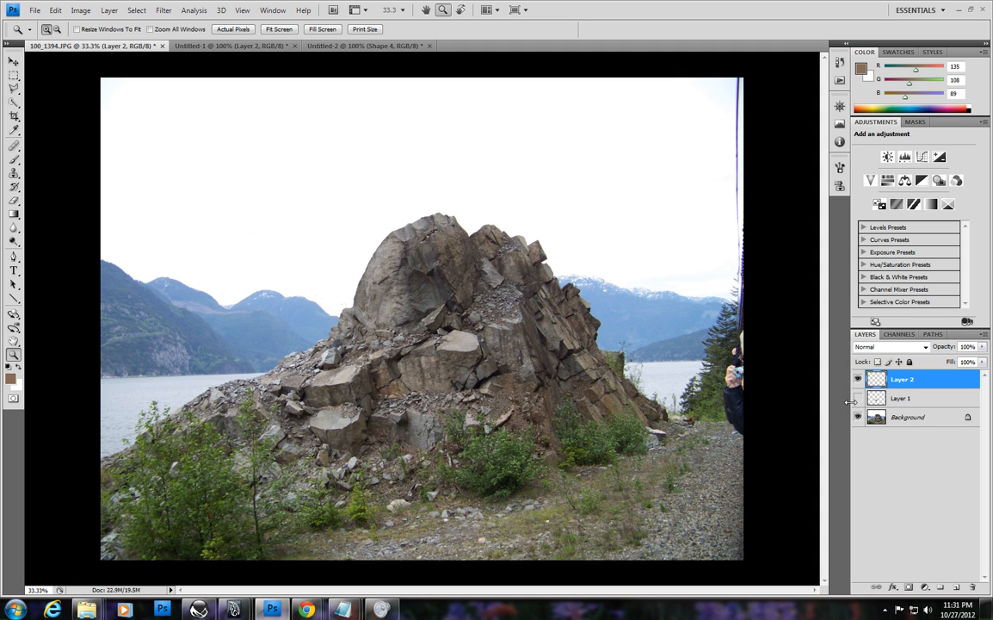
pyautogui.click(858, 399)
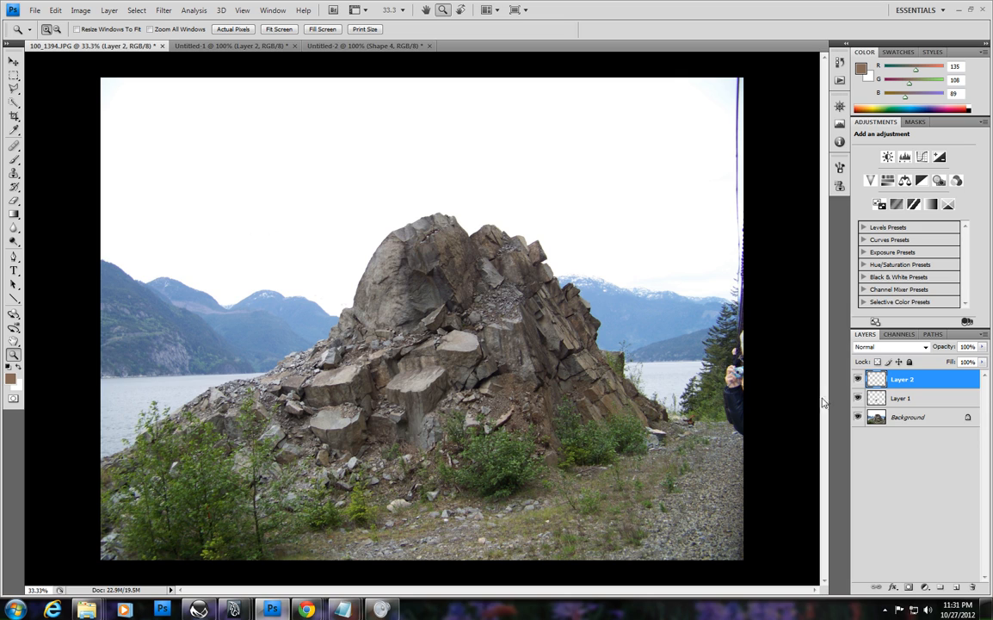
pyautogui.click(423, 380)
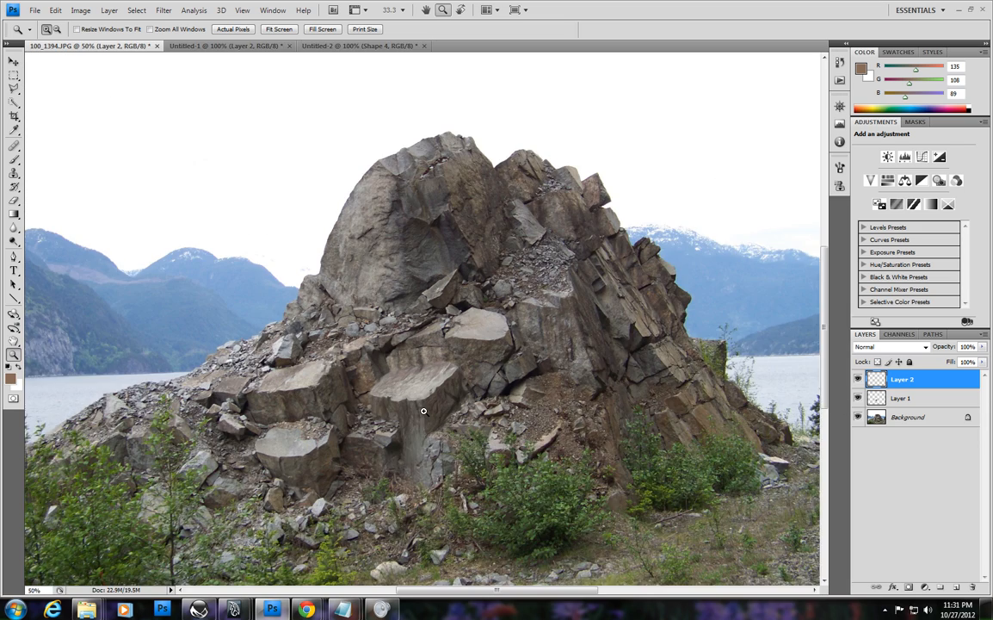
pyautogui.moveTo(423, 417); pyautogui.dragTo(415, 409)
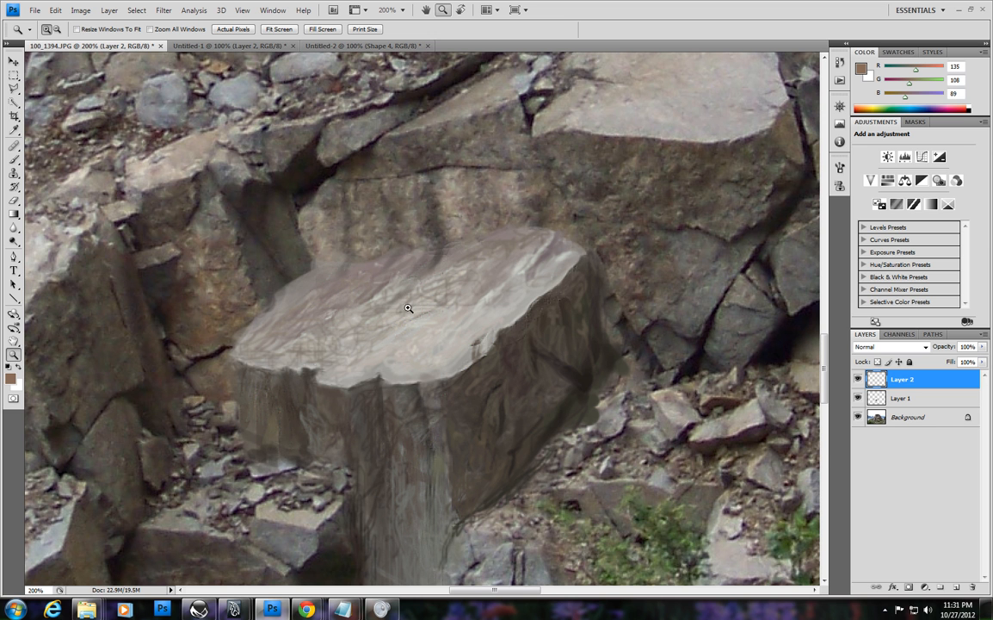
pyautogui.click(409, 377)
pyautogui.click(426, 397)
pyautogui.click(432, 398)
pyautogui.moveTo(618, 338); pyautogui.dragTo(512, 323)
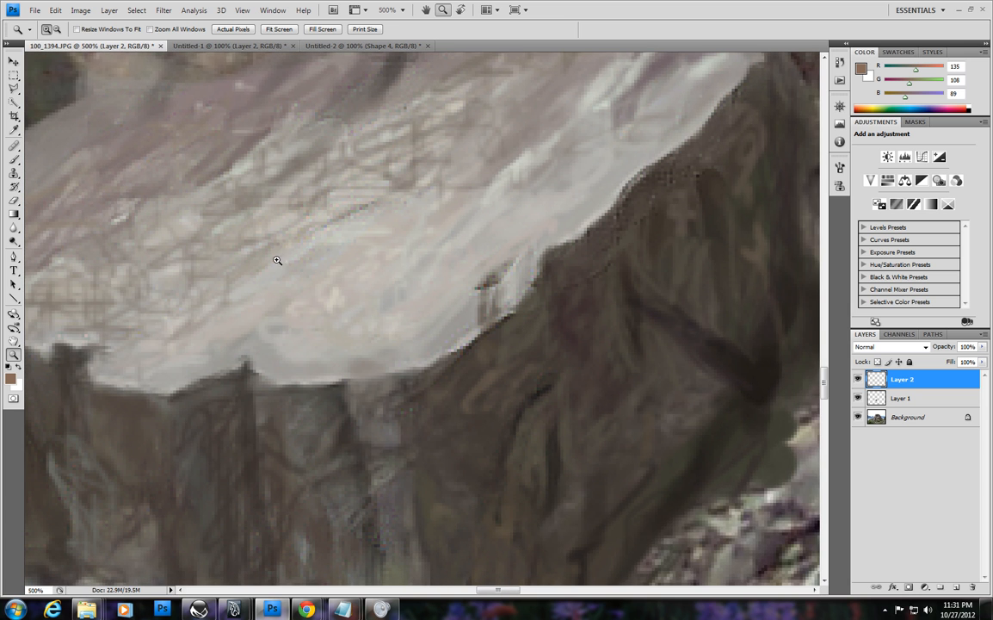
# - Select the Sharpen Tool and compare the whole photo with Layer 1 hidden and shown
pyautogui.click(14, 227)
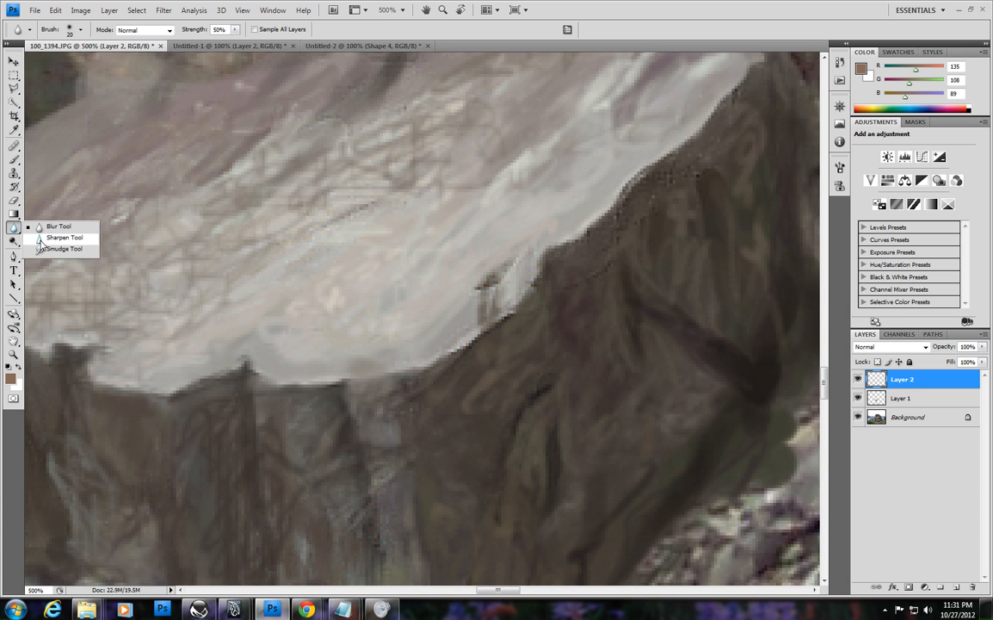
pyautogui.click(45, 223)
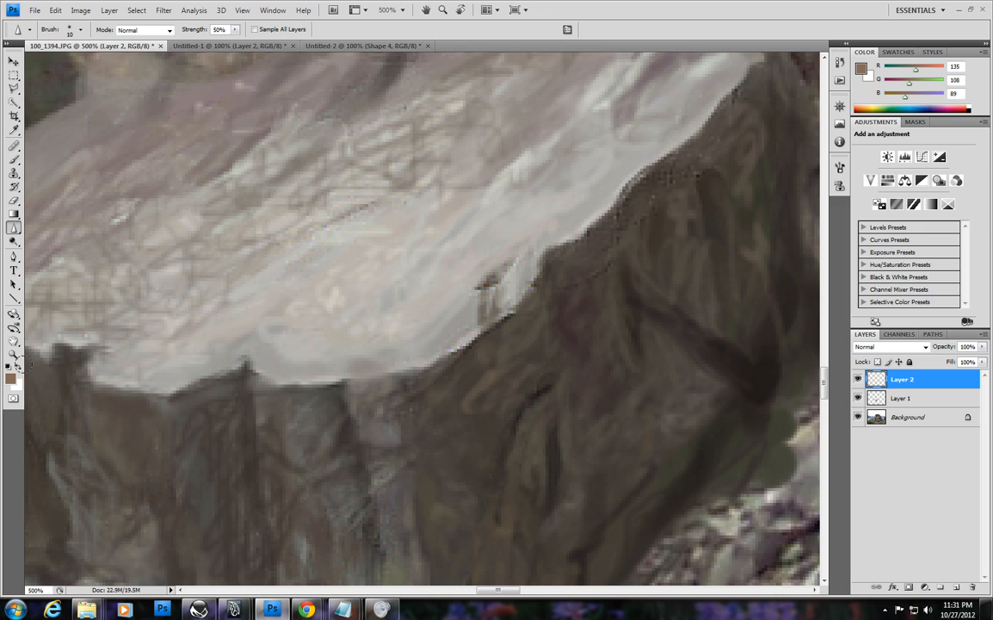
pyautogui.click(14, 355)
pyautogui.keyDown('alt'); pyautogui.click(431, 337); pyautogui.keyUp('alt')
pyautogui.keyDown('alt'); pyautogui.click(424, 332); pyautogui.keyUp('alt')
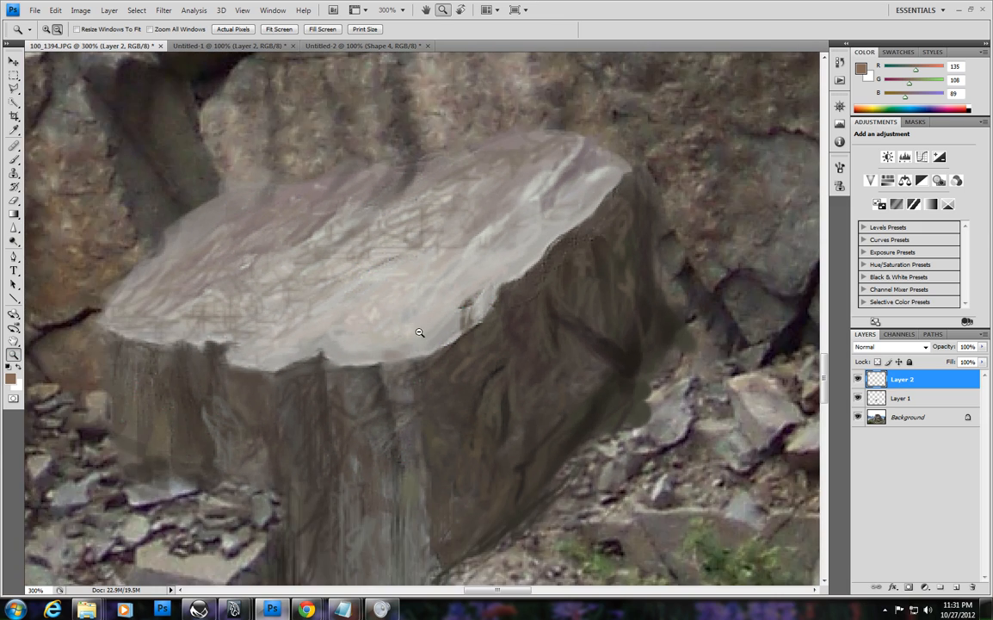
pyautogui.keyDown('alt'); pyautogui.click(420, 334); pyautogui.keyUp('alt')
pyautogui.keyDown('alt'); pyautogui.click(422, 340); pyautogui.keyUp('alt')
pyautogui.keyDown('alt'); pyautogui.click(424, 352); pyautogui.keyUp('alt')
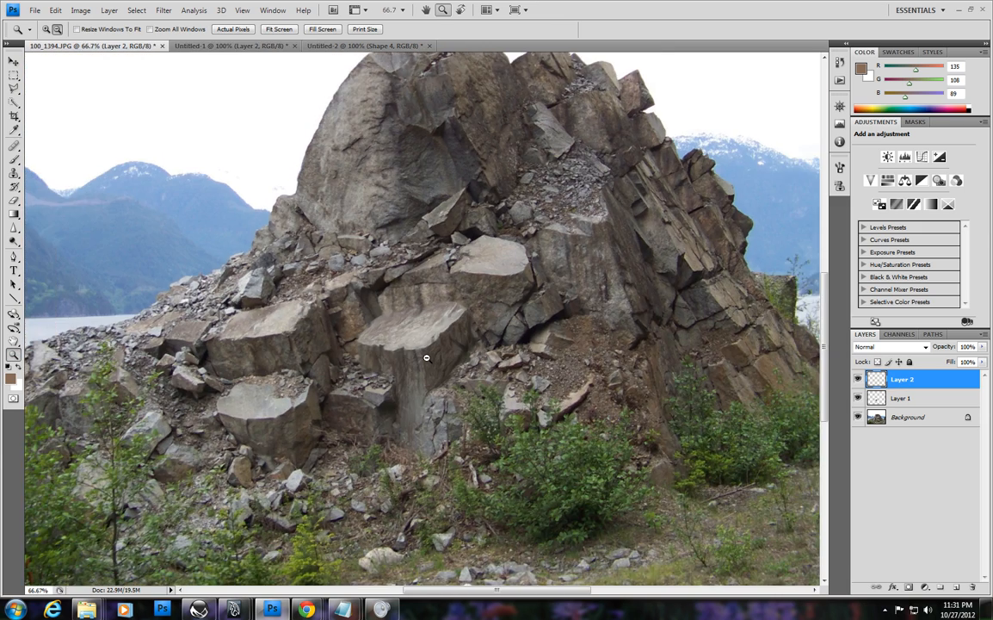
pyautogui.keyDown('alt'); pyautogui.click(426, 357); pyautogui.keyUp('alt')
pyautogui.moveTo(454, 417); pyautogui.dragTo(485, 361)
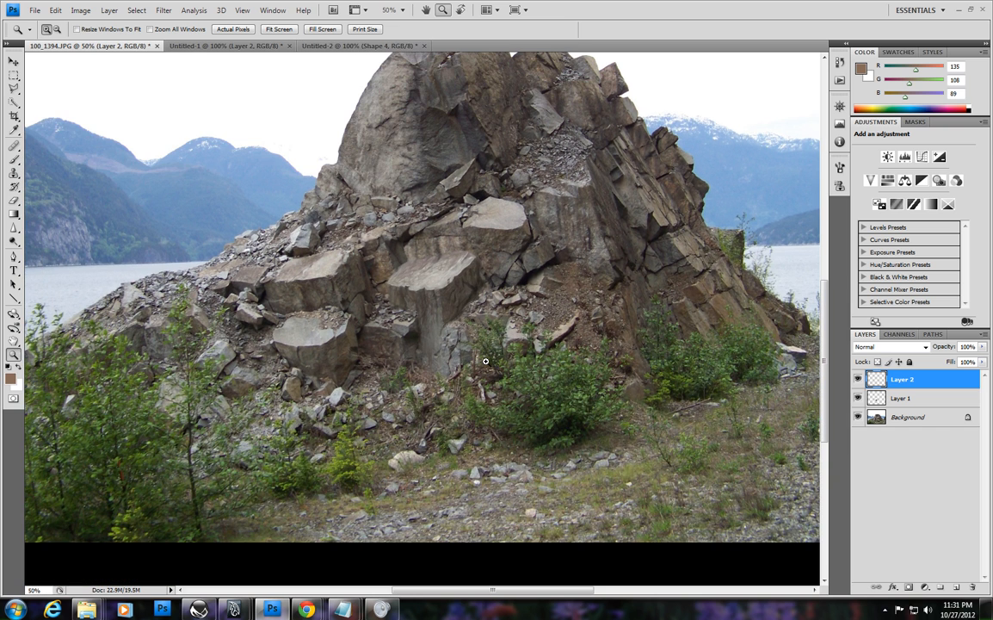
pyautogui.keyDown('alt'); pyautogui.click(443, 295); pyautogui.keyUp('alt')
pyautogui.keyDown('alt'); pyautogui.click(443, 295); pyautogui.keyUp('alt')
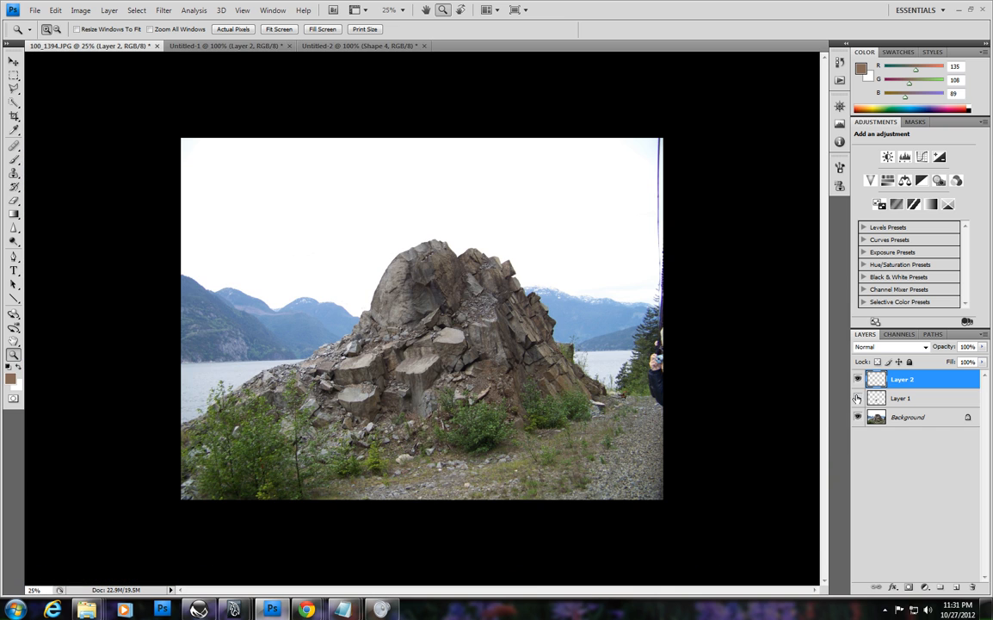
pyautogui.click(429, 380)
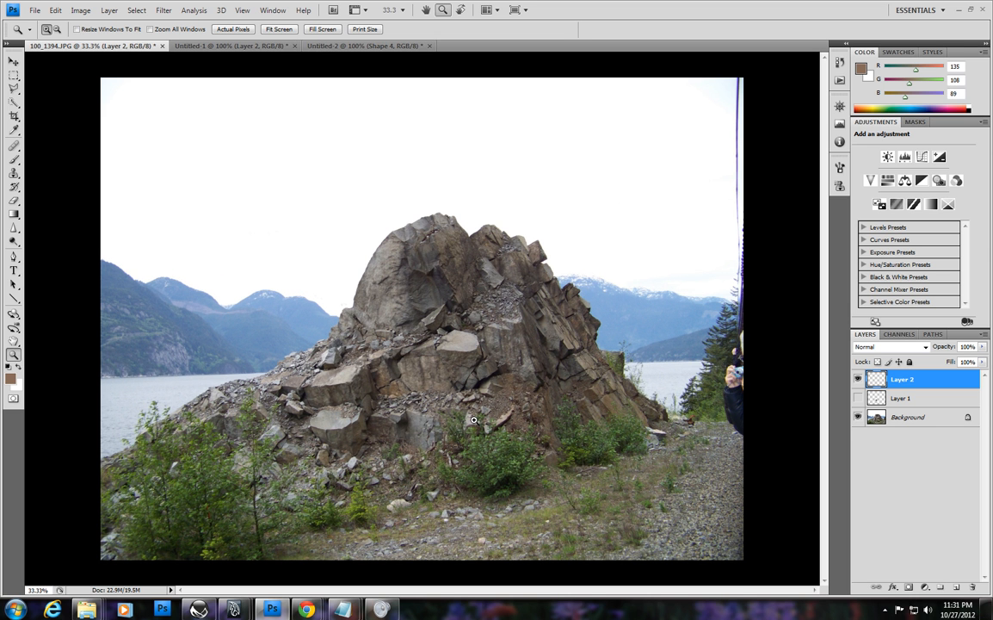
pyautogui.click(857, 401)
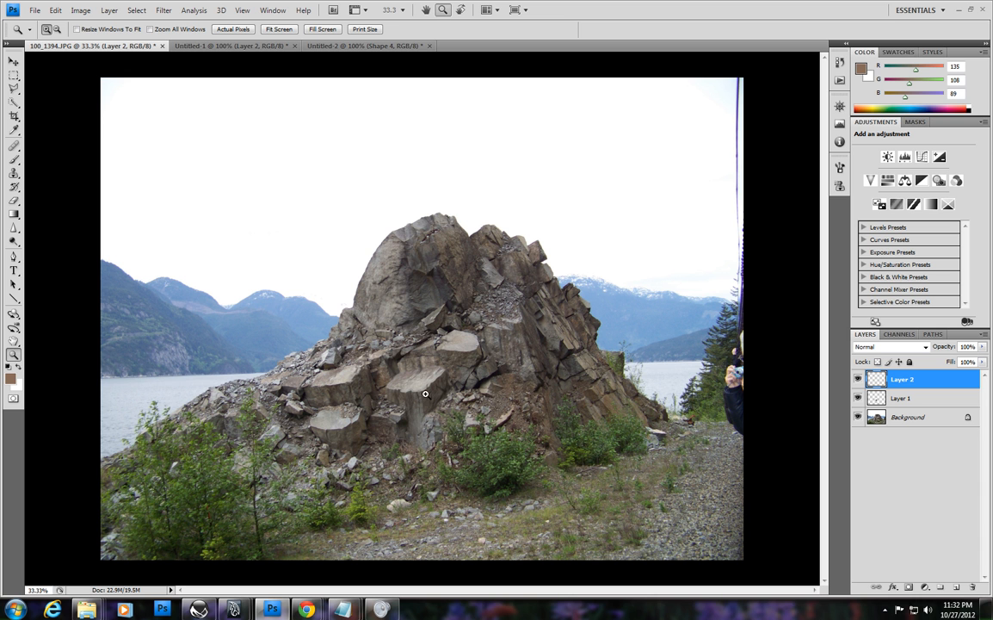
# - Examine the painted ledge at 200% and the whole photo reduced to 5%
pyautogui.moveTo(421, 385); pyautogui.dragTo(427, 394)
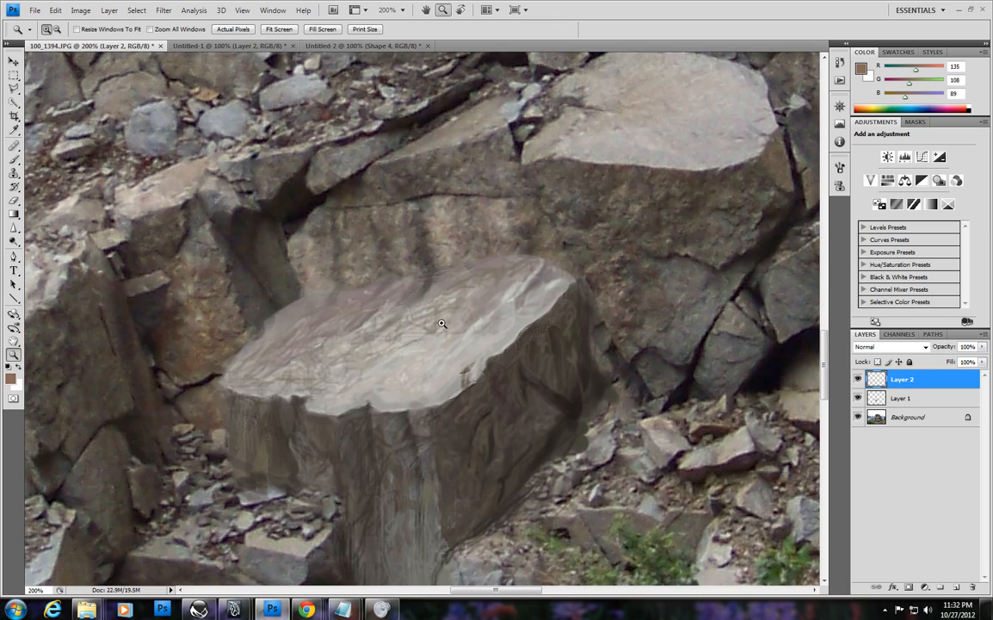
pyautogui.keyDown('alt'); pyautogui.click(439, 389); pyautogui.keyUp('alt')
pyautogui.moveTo(436, 393); pyautogui.dragTo(439, 376)
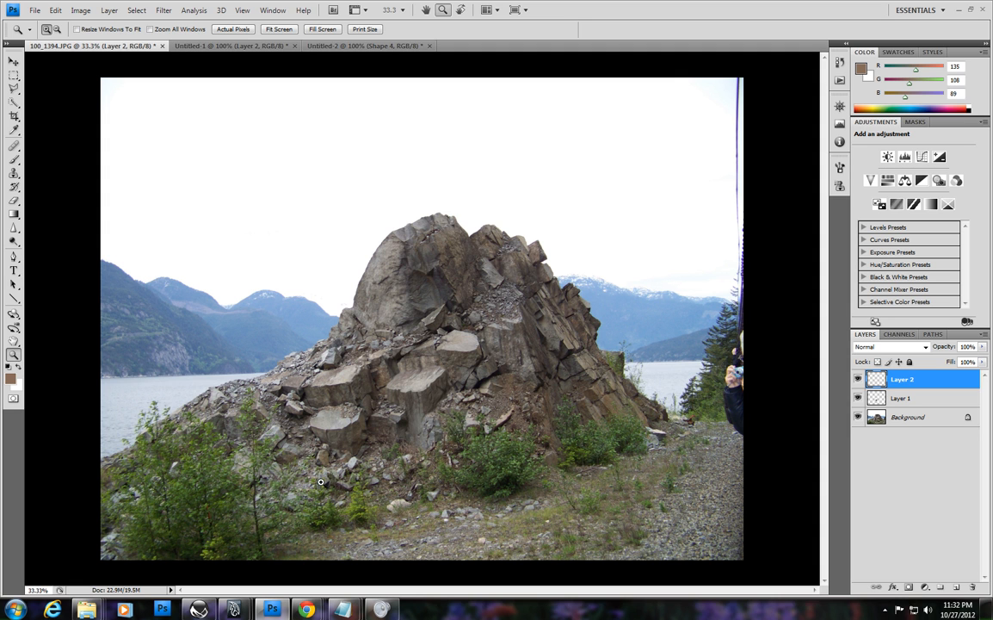
pyautogui.keyDown('alt'); pyautogui.click(398, 328); pyautogui.keyUp('alt')
pyautogui.keyDown('alt'); pyautogui.click(402, 328); pyautogui.keyUp('alt')
pyautogui.keyDown('alt'); pyautogui.click(435, 359); pyautogui.keyUp('alt')
pyautogui.keyDown('alt'); pyautogui.click(430, 358); pyautogui.keyUp('alt')
pyautogui.keyDown('alt'); pyautogui.click(426, 358); pyautogui.keyUp('alt')
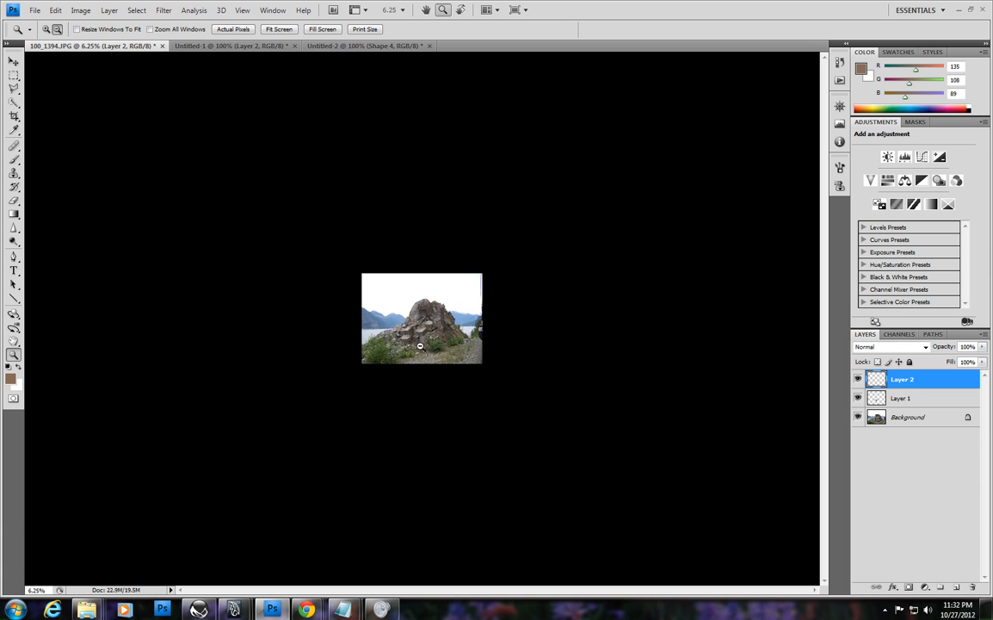
pyautogui.keyDown('alt'); pyautogui.click(421, 358); pyautogui.keyUp('alt')
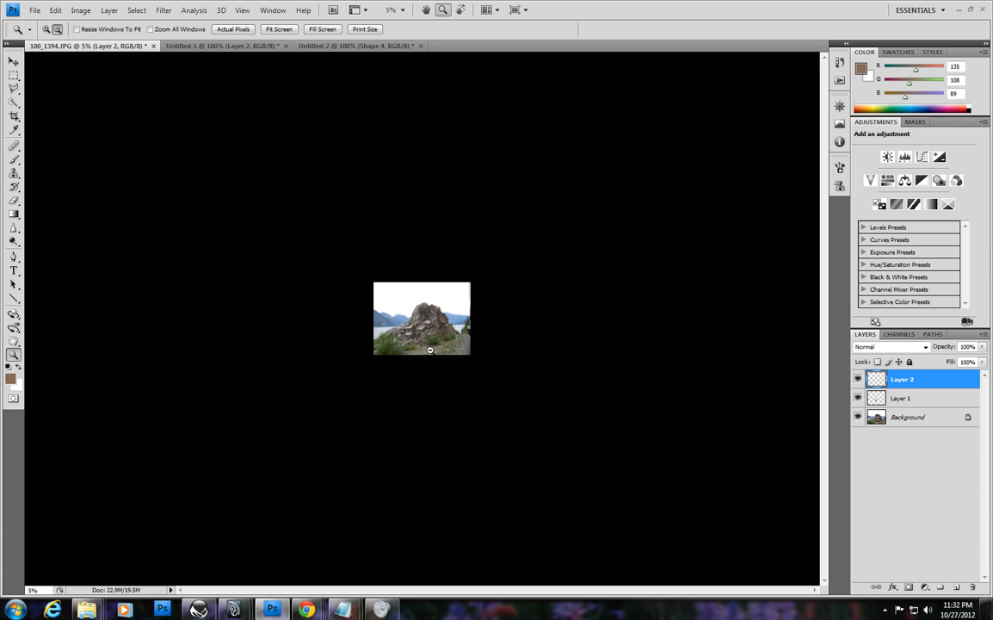
# - Hide Layer 1 and brush light and dark grays sampled from the photo onto the central rock on Layer 2
pyautogui.click(857, 397)
pyautogui.click(14, 159)
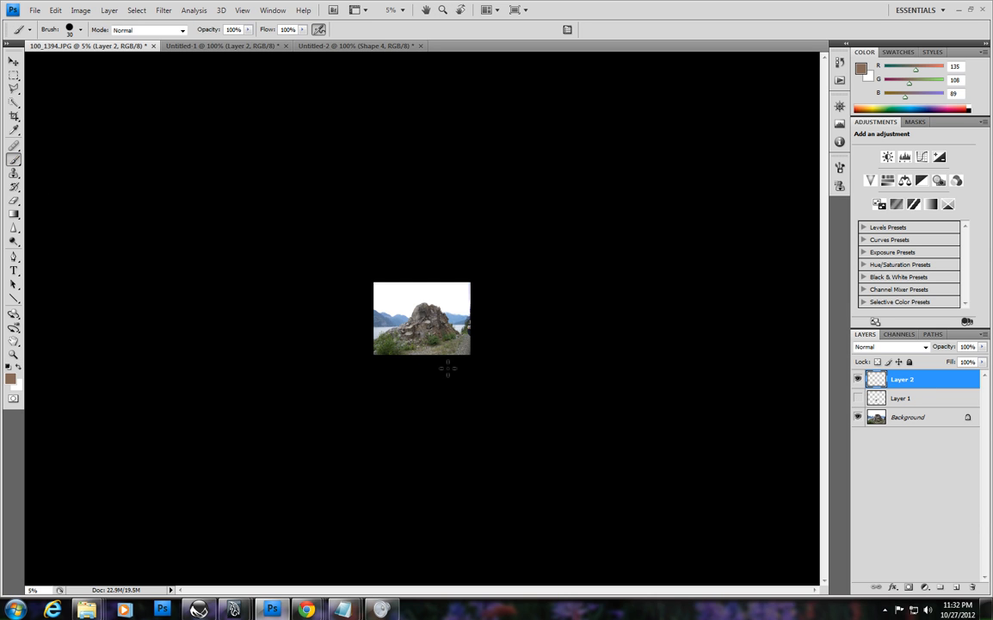
pyautogui.keyDown('alt'); pyautogui.click(391, 288); pyautogui.keyUp('alt')
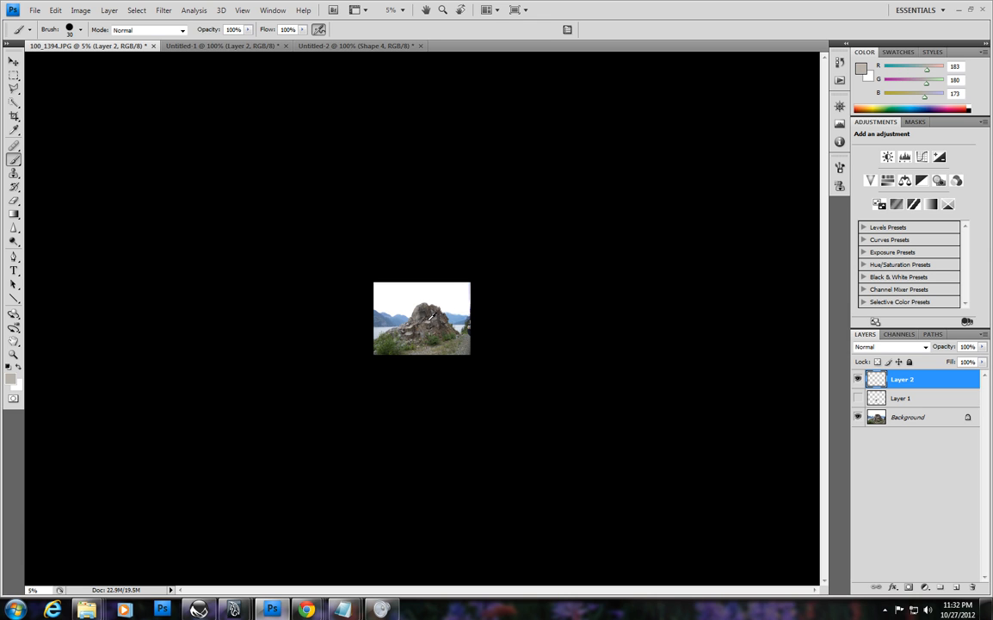
pyautogui.keyDown('alt'); pyautogui.click(430, 330); pyautogui.keyUp('alt')
pyautogui.keyDown('alt'); pyautogui.click(416, 325); pyautogui.keyUp('alt')
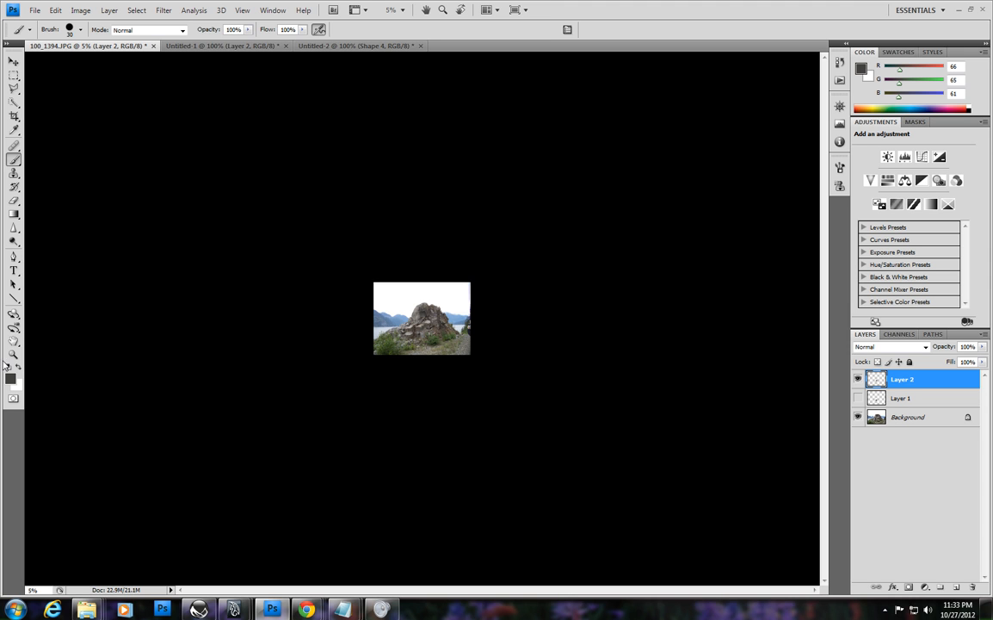
# - Sample a dark brown and a light gray to paint the ledge's shadow and highlight on Layer 2, reducing the brush to 9 px
pyautogui.press('z')
pyautogui.click(425, 353)
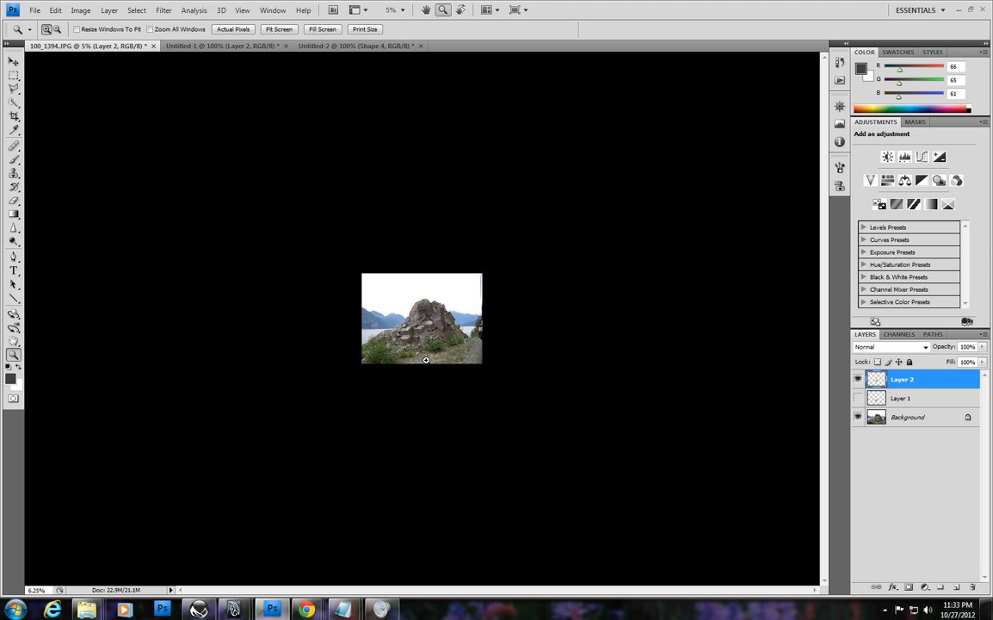
pyautogui.click(426, 357)
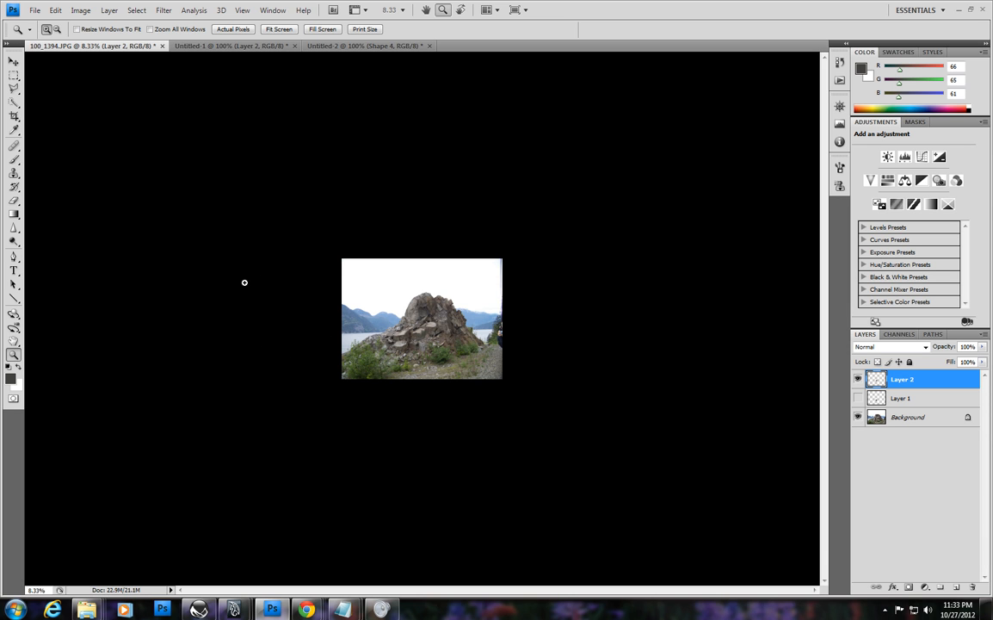
pyautogui.click(14, 158)
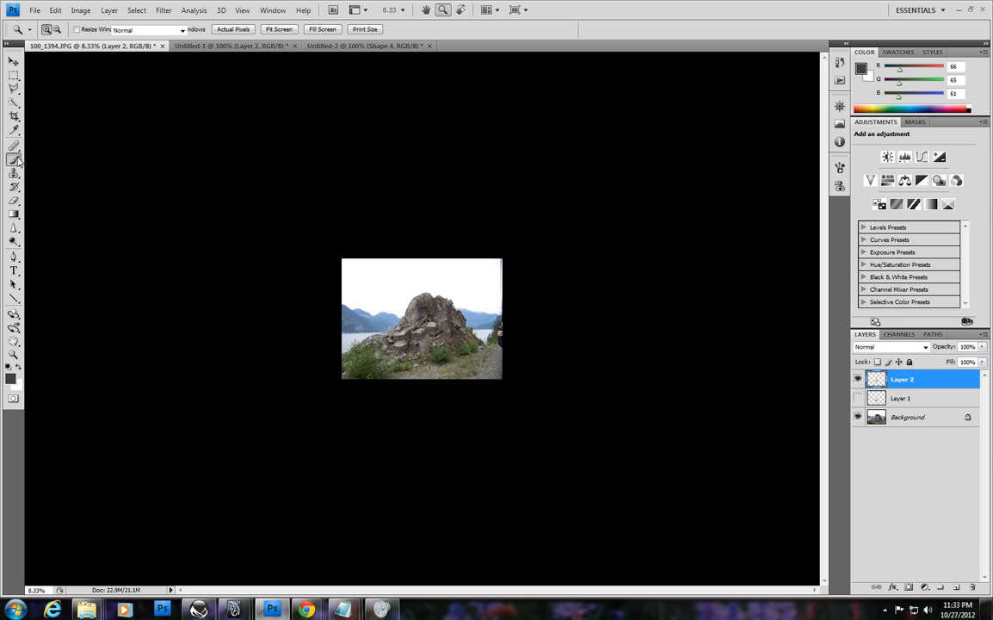
pyautogui.keyDown('alt'); pyautogui.click(428, 355); pyautogui.keyUp('alt')
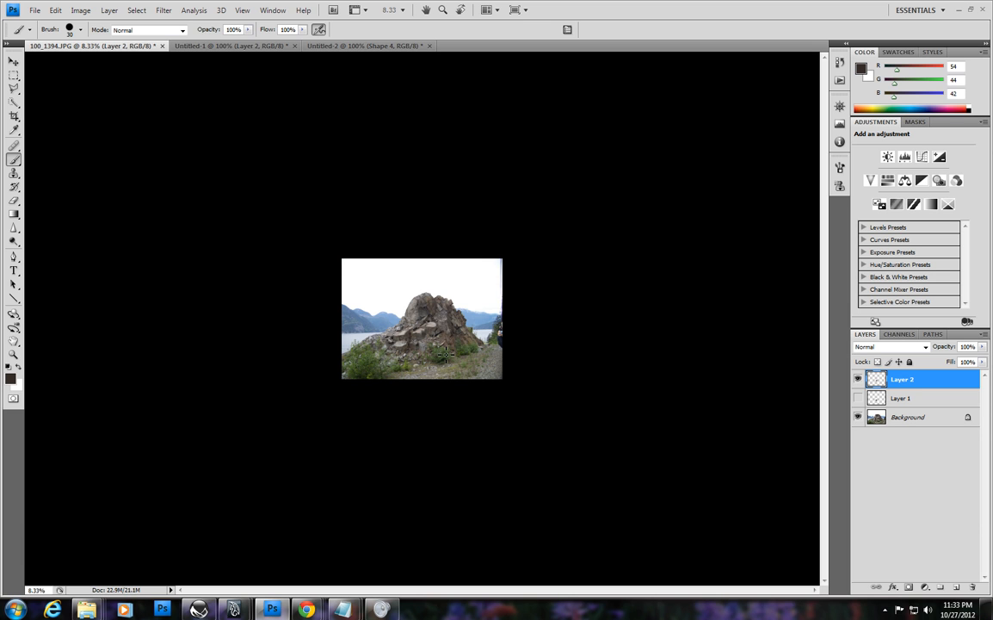
pyautogui.keyDown('alt'); pyautogui.click(393, 287); pyautogui.keyUp('alt')
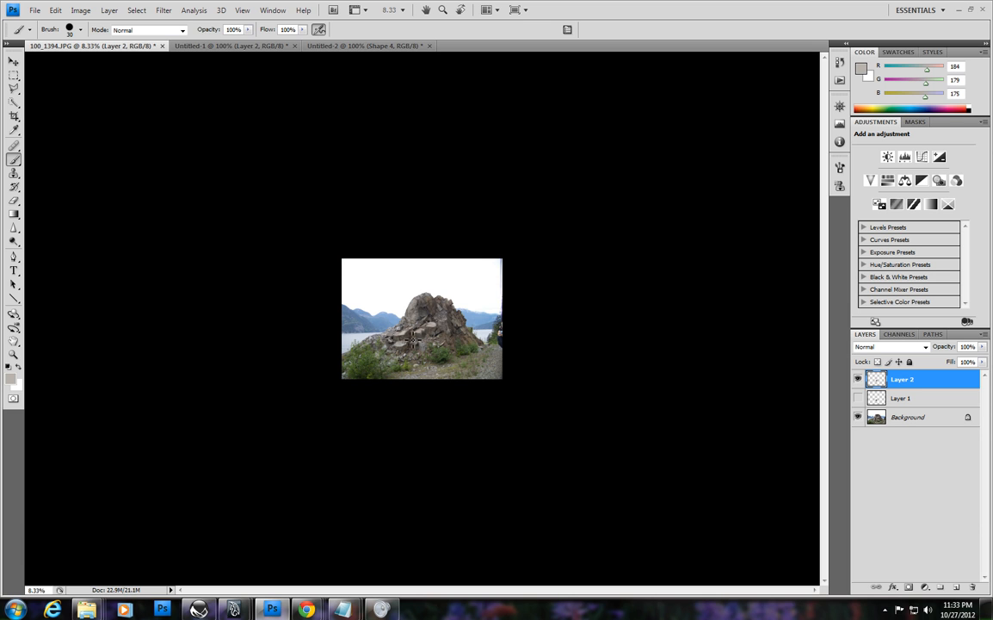
pyautogui.press('[')
pyautogui.click(80, 30)
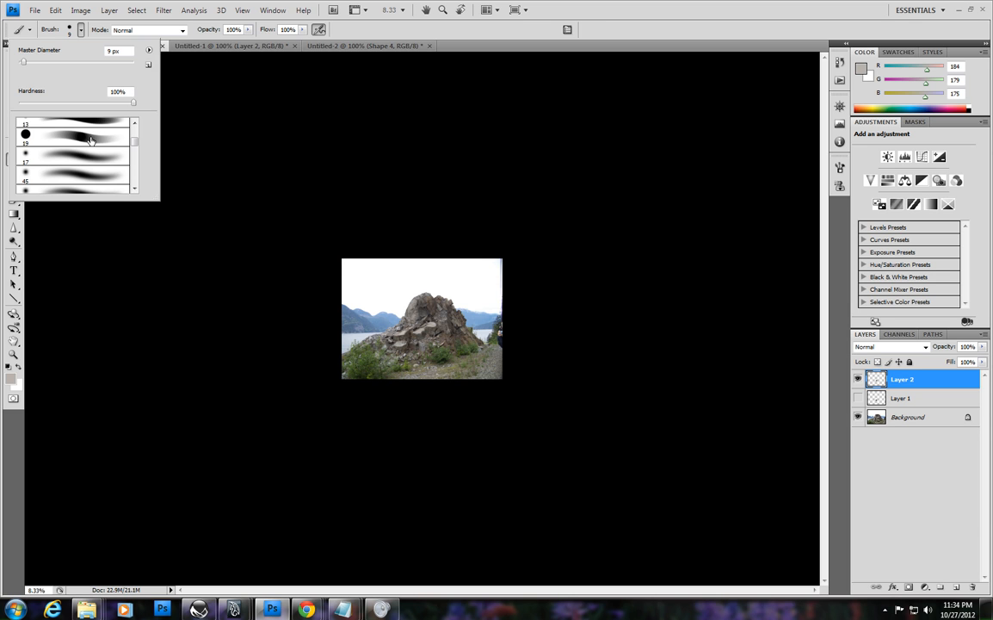
pyautogui.click(474, 52)
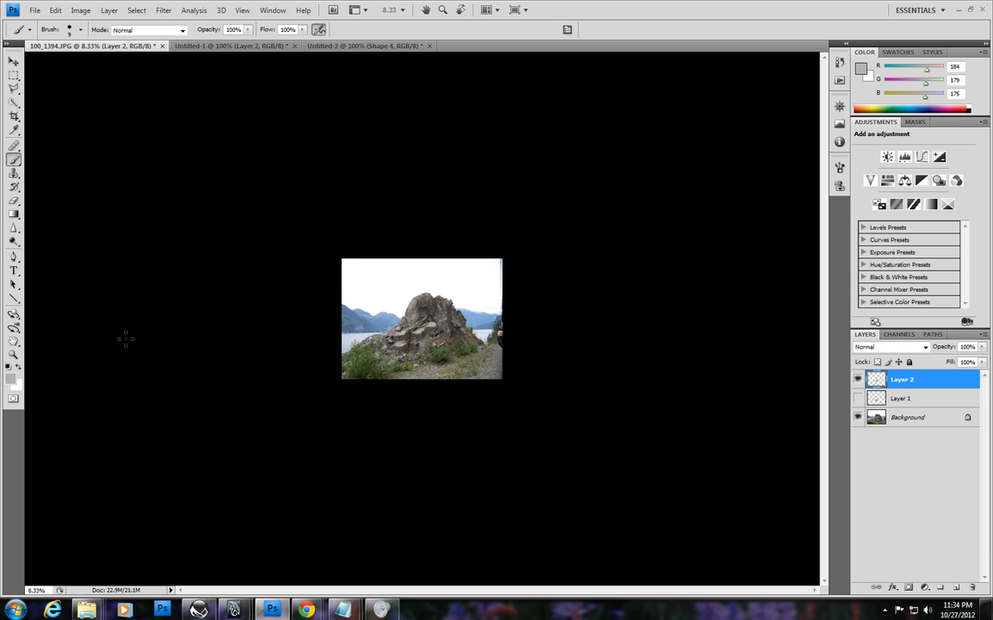
# - Examine the repainted ledge on Layer 2 at several magnifications between 8.33% and 33.3%
pyautogui.click(14, 354)
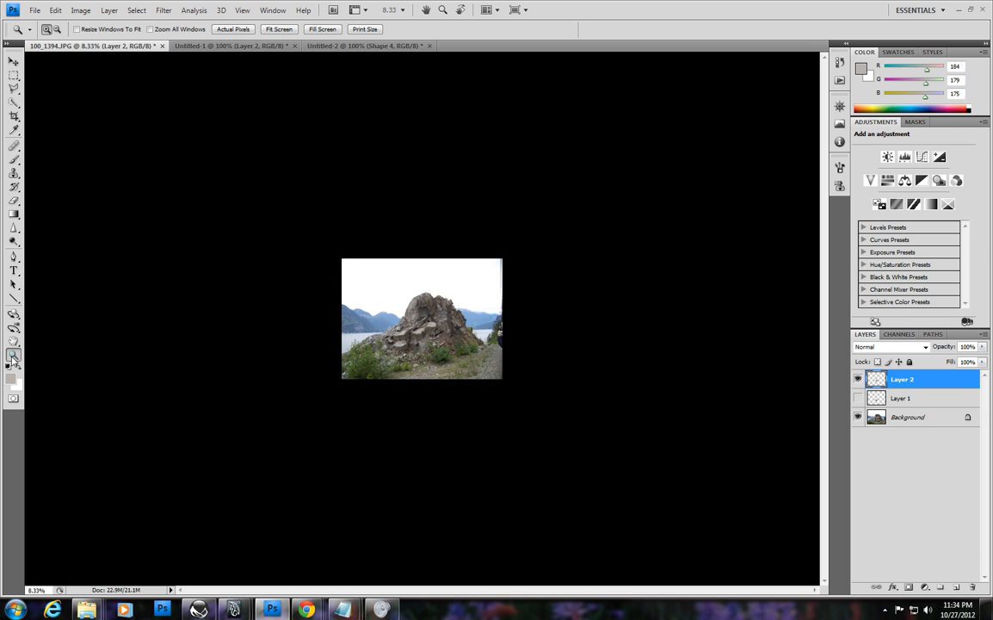
pyautogui.click(425, 353)
pyautogui.click(425, 353)
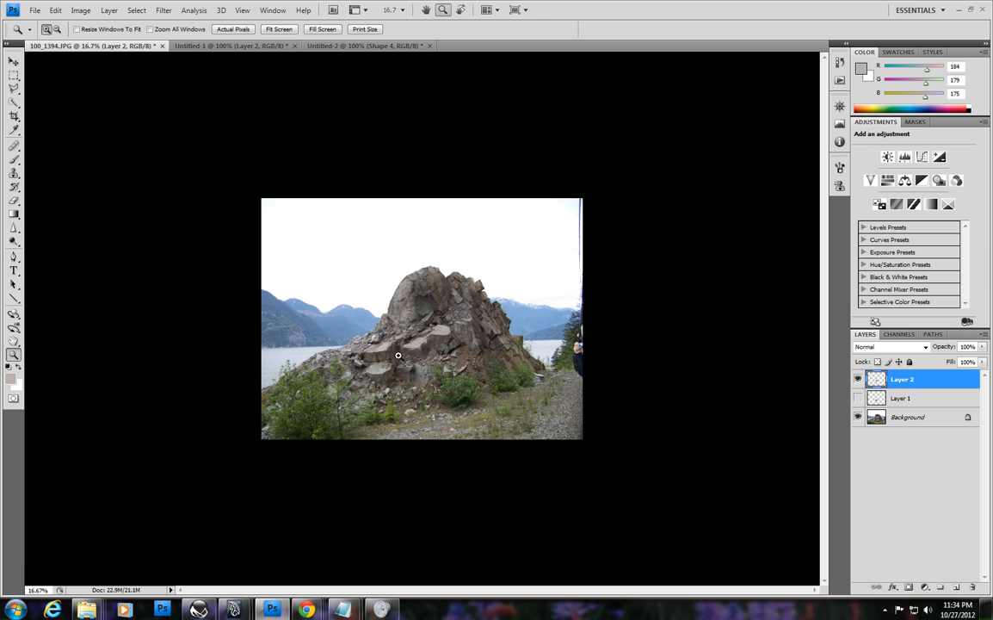
pyautogui.click(440, 350)
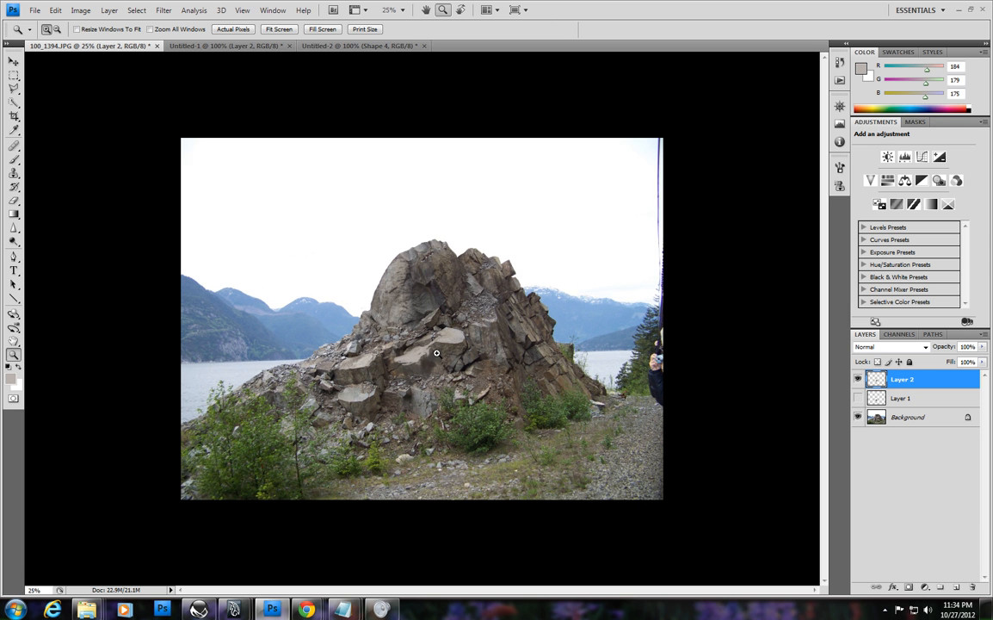
pyautogui.click(442, 352)
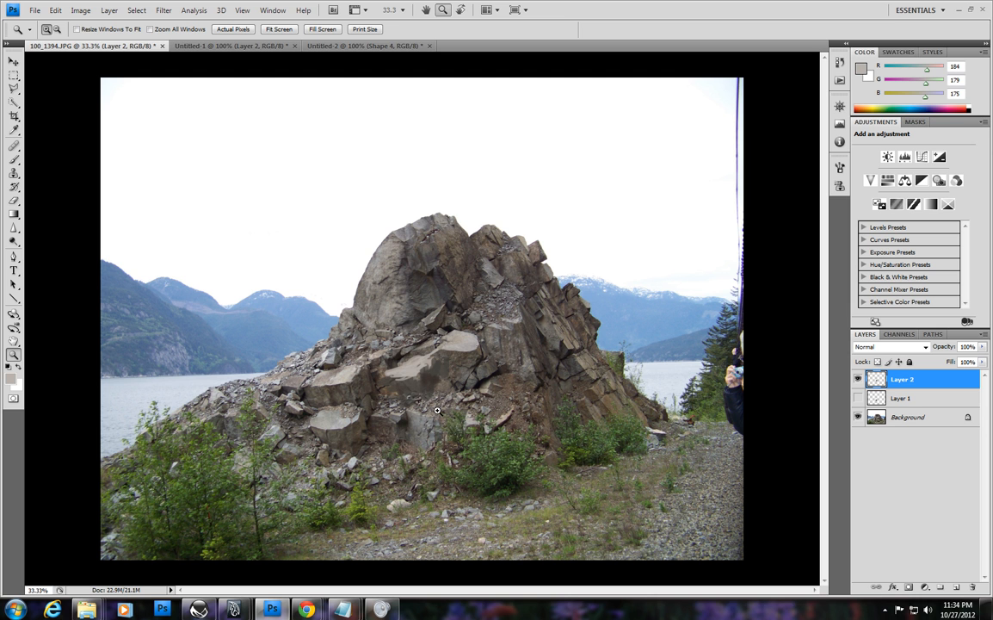
pyautogui.keyDown('alt'); pyautogui.click(435, 378); pyautogui.keyUp('alt')
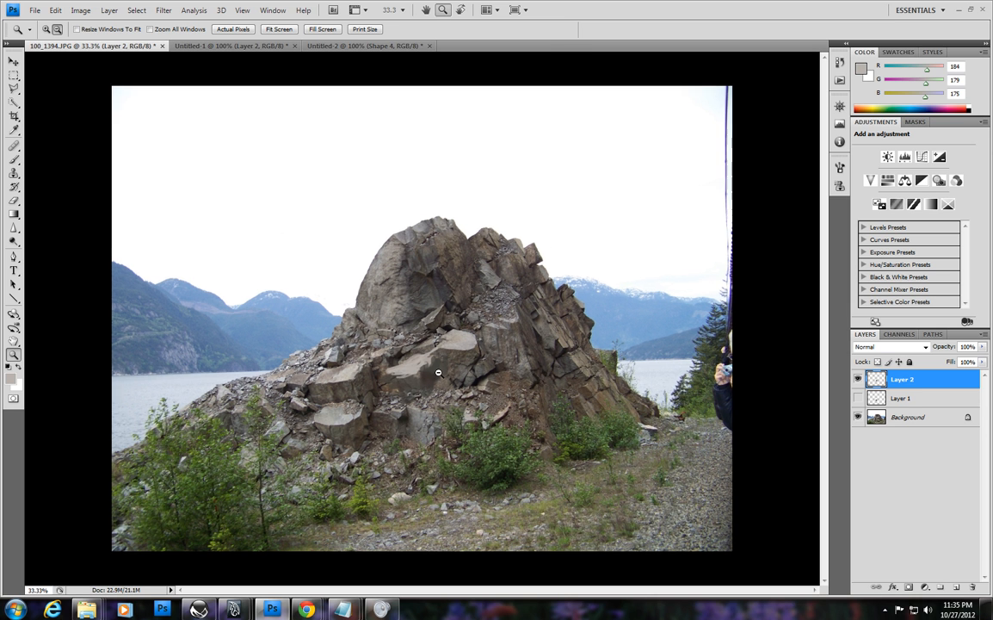
pyautogui.keyDown('alt'); pyautogui.click(438, 355); pyautogui.keyUp('alt')
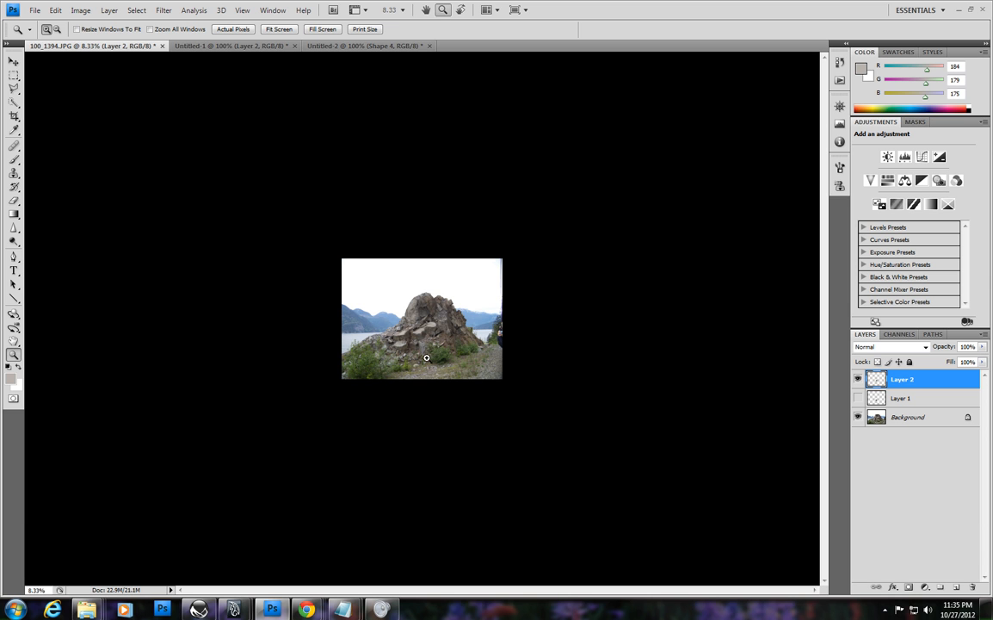
pyautogui.click(426, 352)
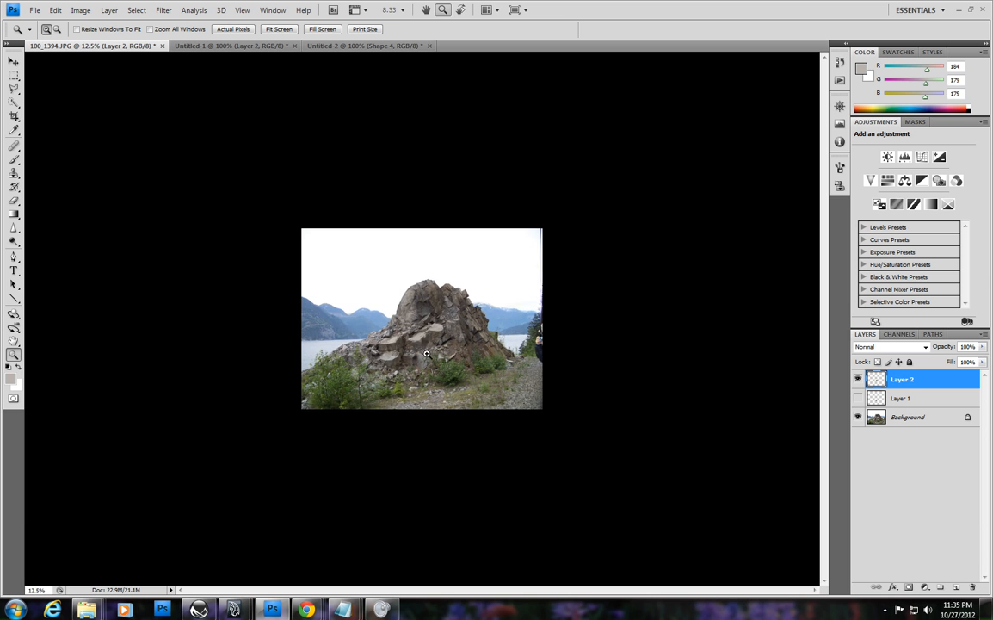
pyautogui.click(427, 370)
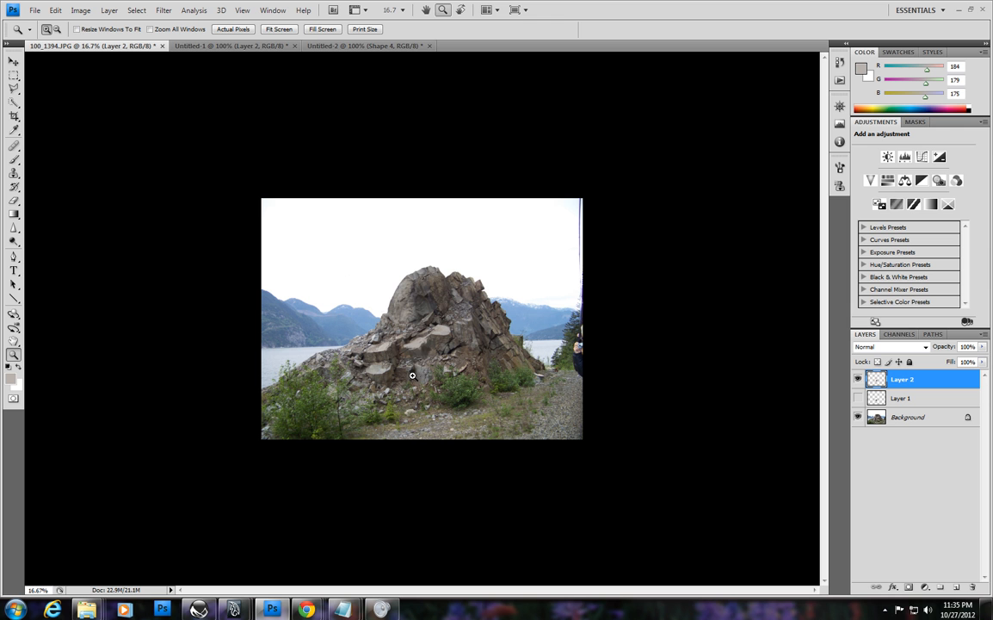
# - Examine the painted ledge up close at 100% and with the whole photo reduced to 12.5%
pyautogui.click(432, 375)
pyautogui.click(432, 377)
pyautogui.click(433, 383)
pyautogui.click(434, 402)
pyautogui.click(433, 404)
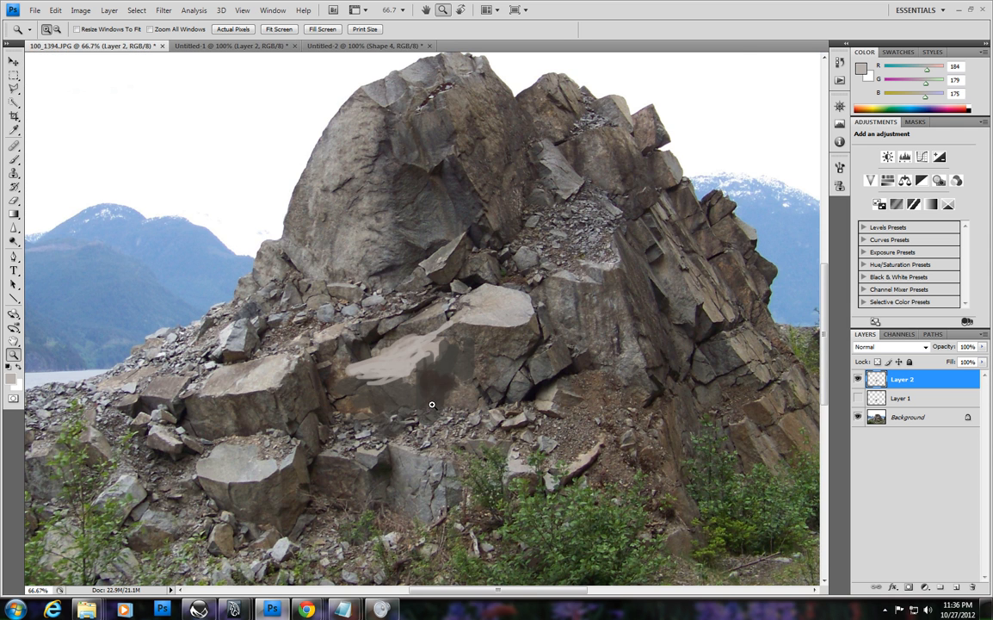
pyautogui.click(432, 404)
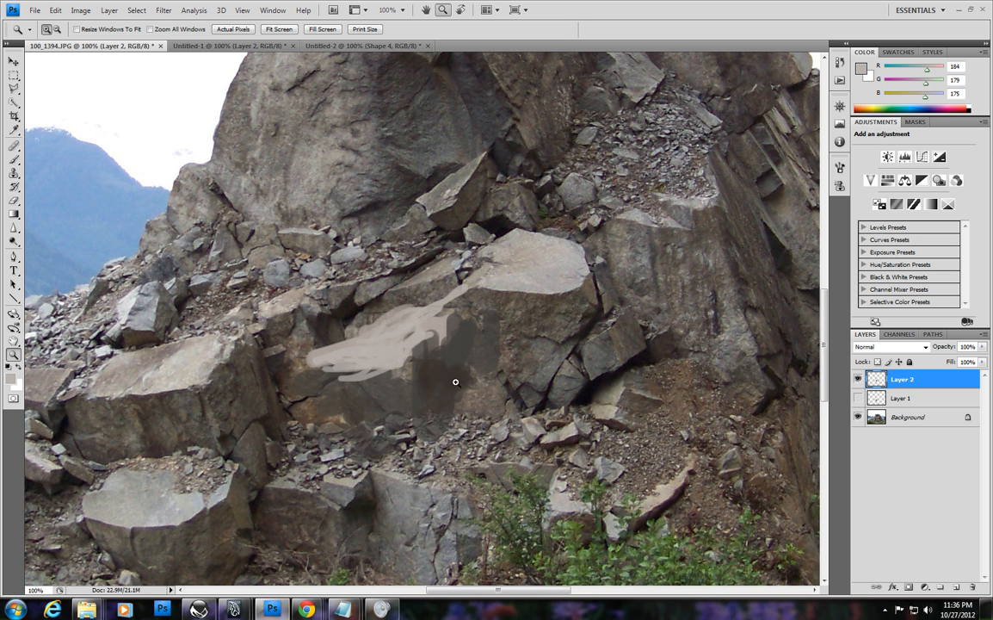
pyautogui.press('alt')
pyautogui.keyDown('alt'); pyautogui.click(430, 370); pyautogui.keyUp('alt')
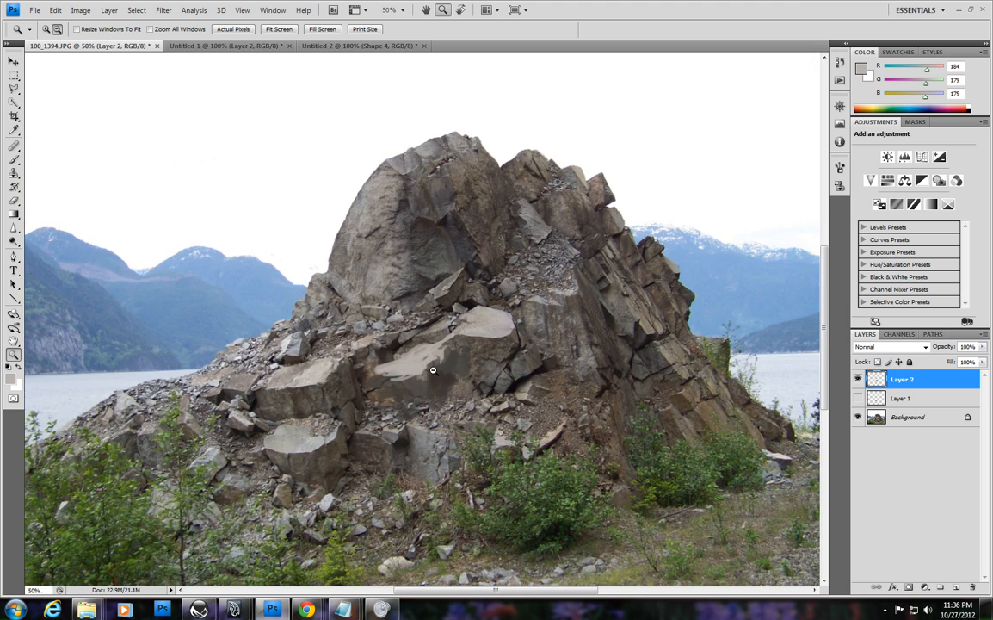
pyautogui.keyDown('alt'); pyautogui.click(433, 370); pyautogui.keyUp('alt')
pyautogui.keyDown('alt'); pyautogui.click(432, 370); pyautogui.keyUp('alt')
pyautogui.keyDown('alt'); pyautogui.click(430, 370); pyautogui.keyUp('alt')
pyautogui.keyDown('alt'); pyautogui.click(426, 373); pyautogui.keyUp('alt')
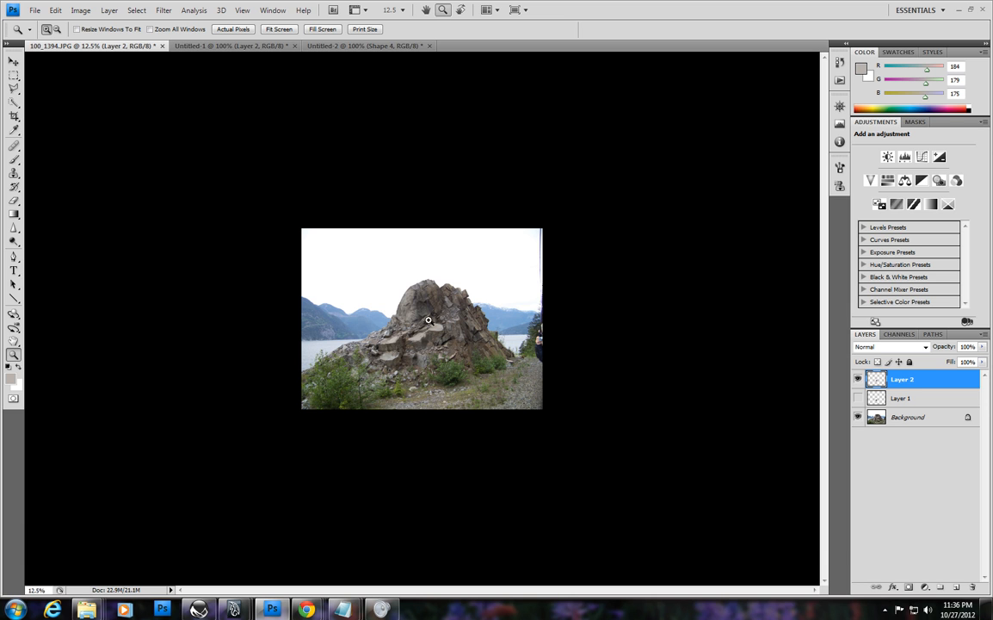
# - Compare how the painted ledge reads at magnifications between 12.5% and 66.7%, ending at 25%
pyautogui.click(423, 388)
pyautogui.click(422, 387)
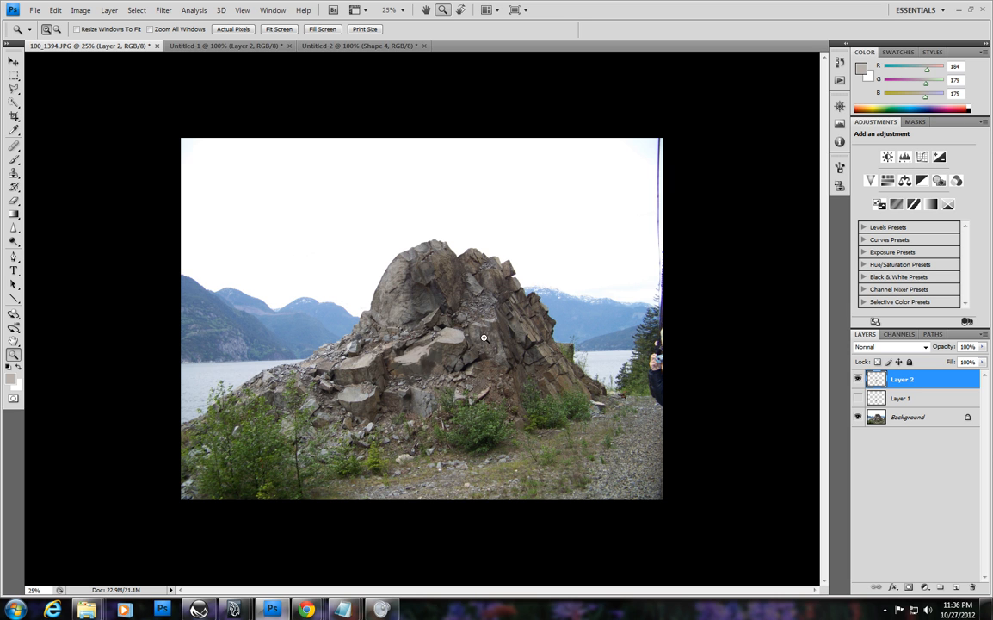
pyautogui.click(418, 364)
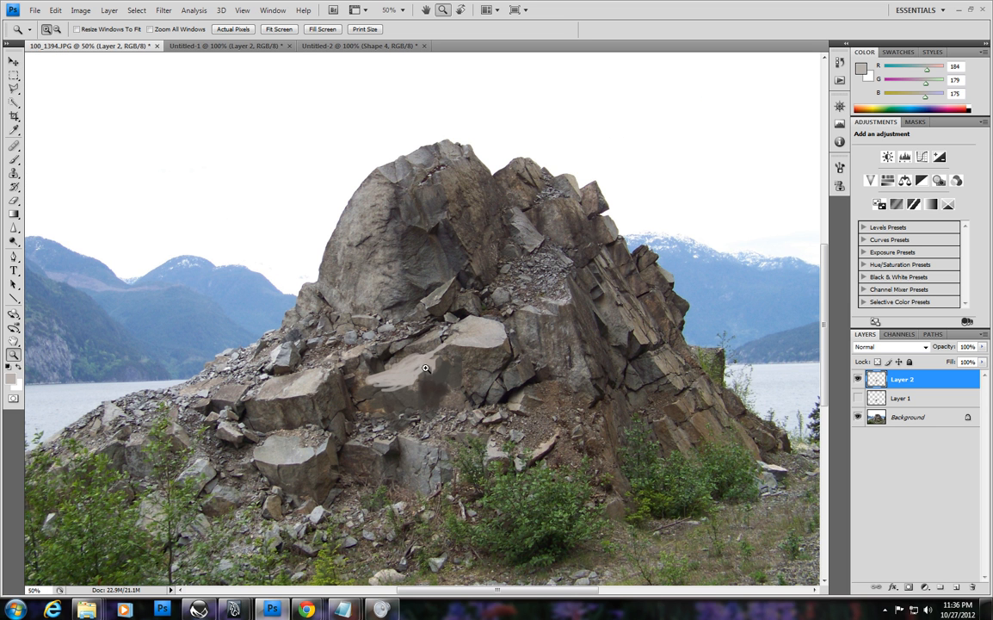
pyautogui.keyDown('alt'); pyautogui.click(422, 361); pyautogui.keyUp('alt')
pyautogui.keyDown('alt'); pyautogui.click(422, 358); pyautogui.keyUp('alt')
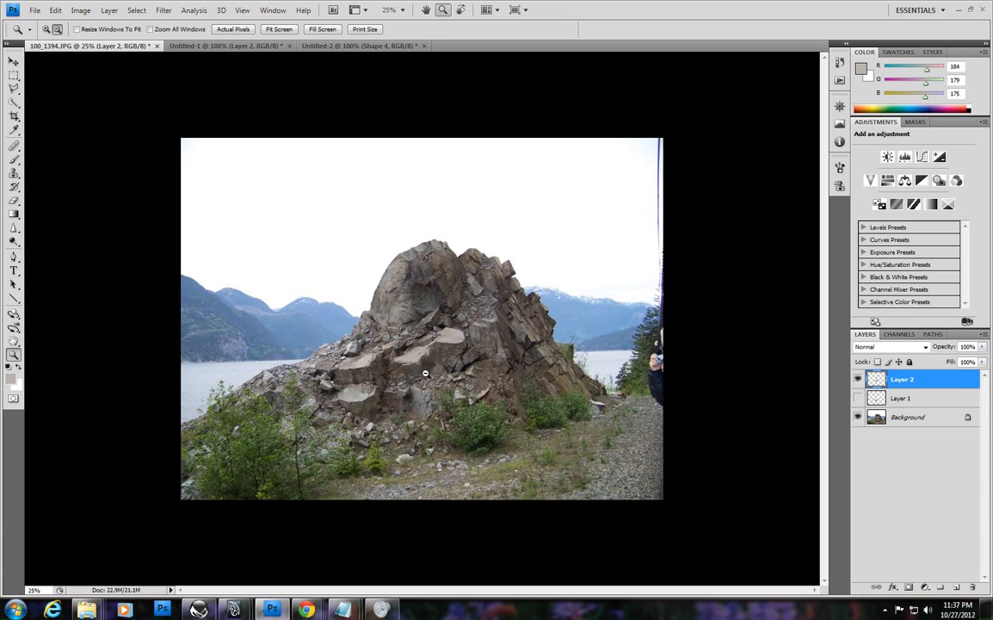
pyautogui.keyDown('alt'); pyautogui.click(422, 355); pyautogui.keyUp('alt')
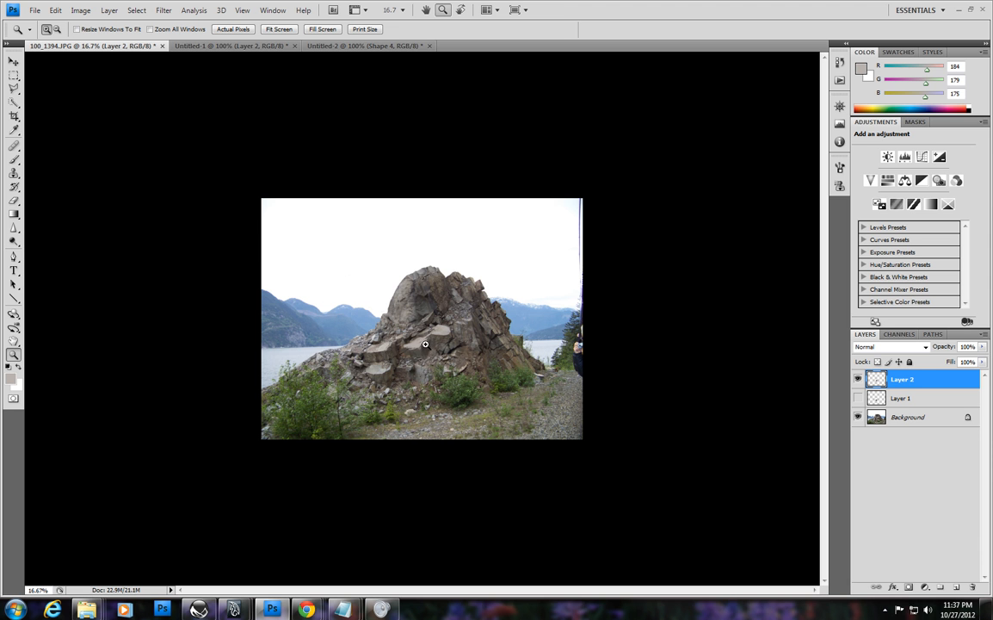
pyautogui.click(436, 345)
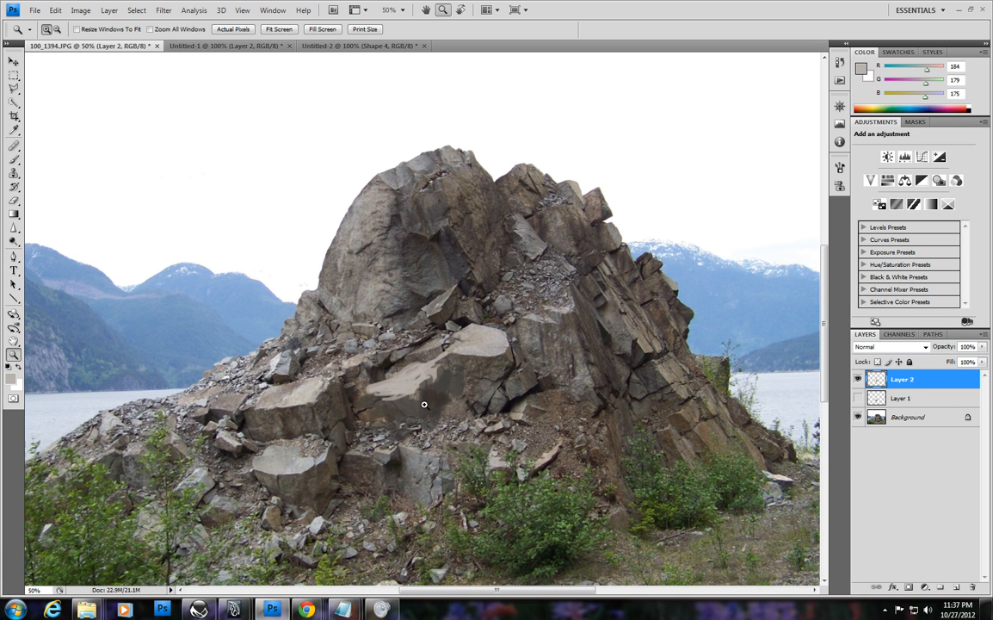
pyautogui.click(413, 405)
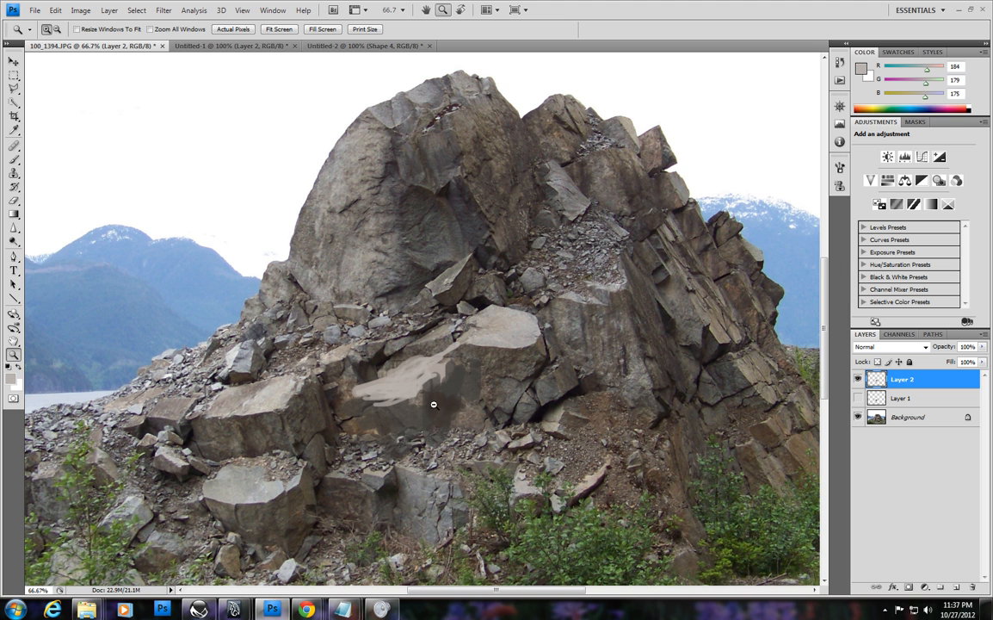
pyautogui.keyDown('alt'); pyautogui.click(428, 400); pyautogui.keyUp('alt')
pyautogui.keyDown('alt'); pyautogui.click(428, 400); pyautogui.keyUp('alt')
pyautogui.keyDown('alt'); pyautogui.click(428, 400); pyautogui.keyUp('alt')
pyautogui.keyDown('alt'); pyautogui.click(425, 383); pyautogui.keyUp('alt')
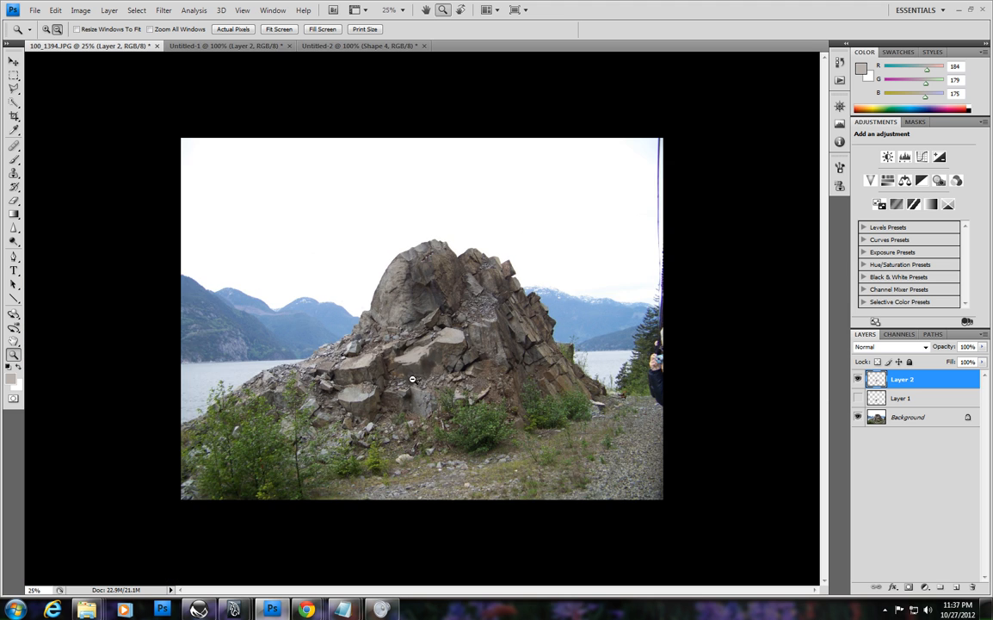
pyautogui.keyDown('alt'); pyautogui.click(422, 367); pyautogui.keyUp('alt')
pyautogui.keyDown('alt'); pyautogui.click(425, 332); pyautogui.keyUp('alt')
pyautogui.click(425, 332)
pyautogui.click(428, 343)
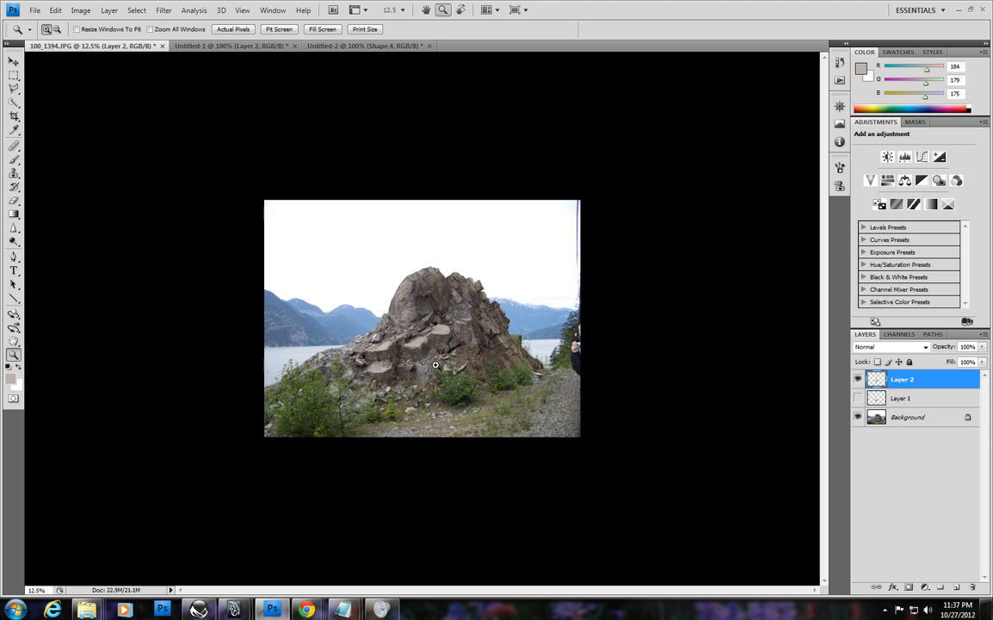
pyautogui.click(434, 365)
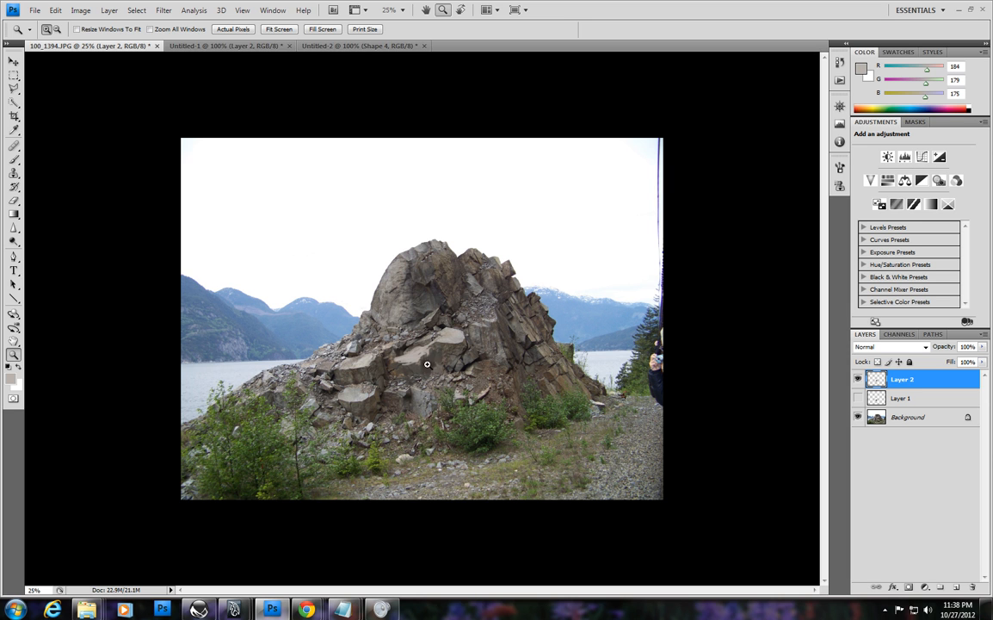
# - Add a new layer above Layer 2 and set the Brush tool's foreground color to near-black RGB 24, 24, 24
pyautogui.click(956, 588)
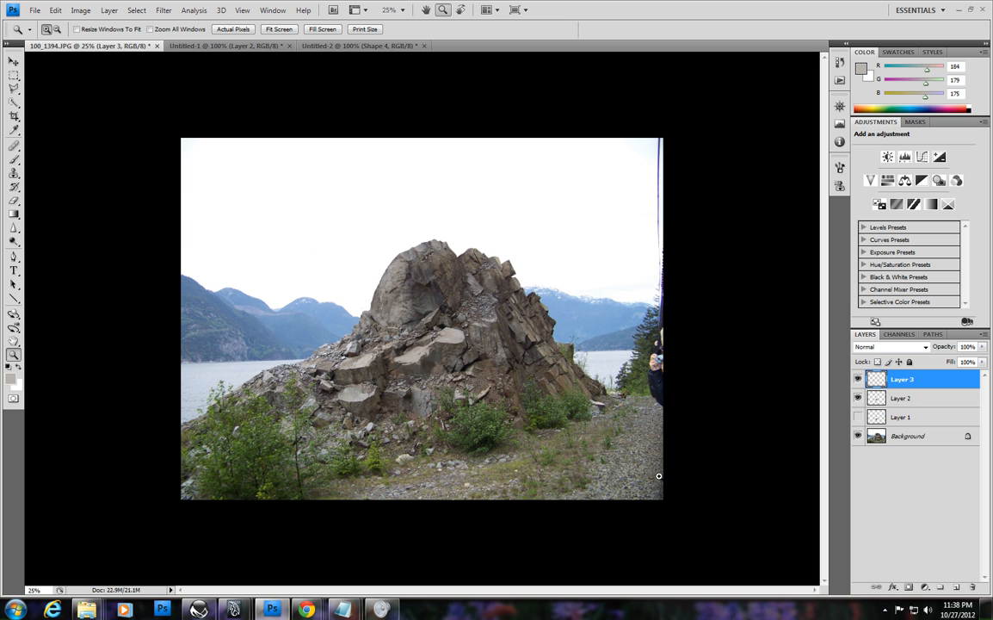
pyautogui.click(10, 379)
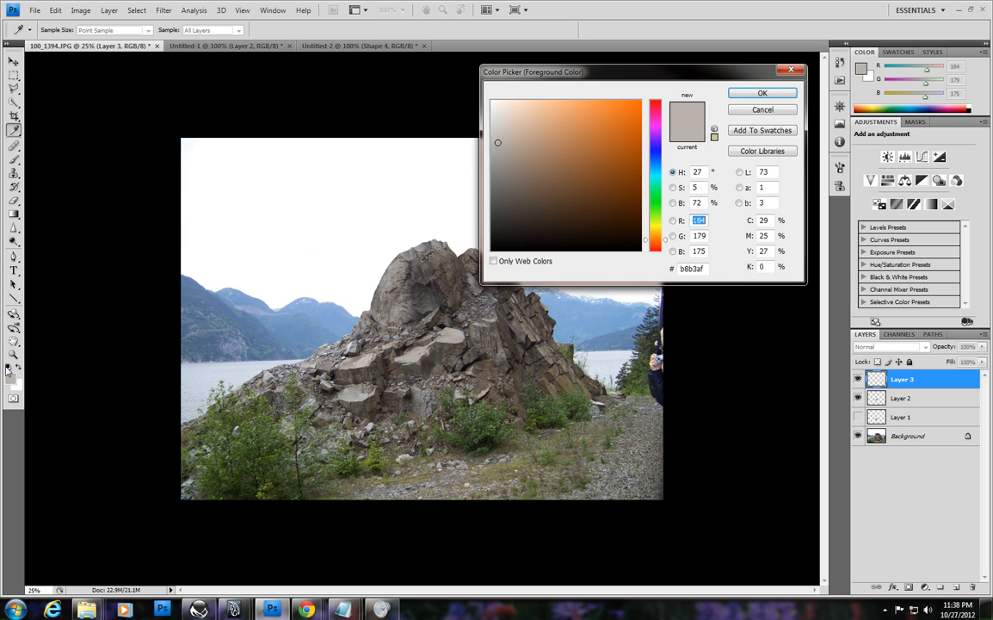
pyautogui.click(491, 237)
pyautogui.click(766, 93)
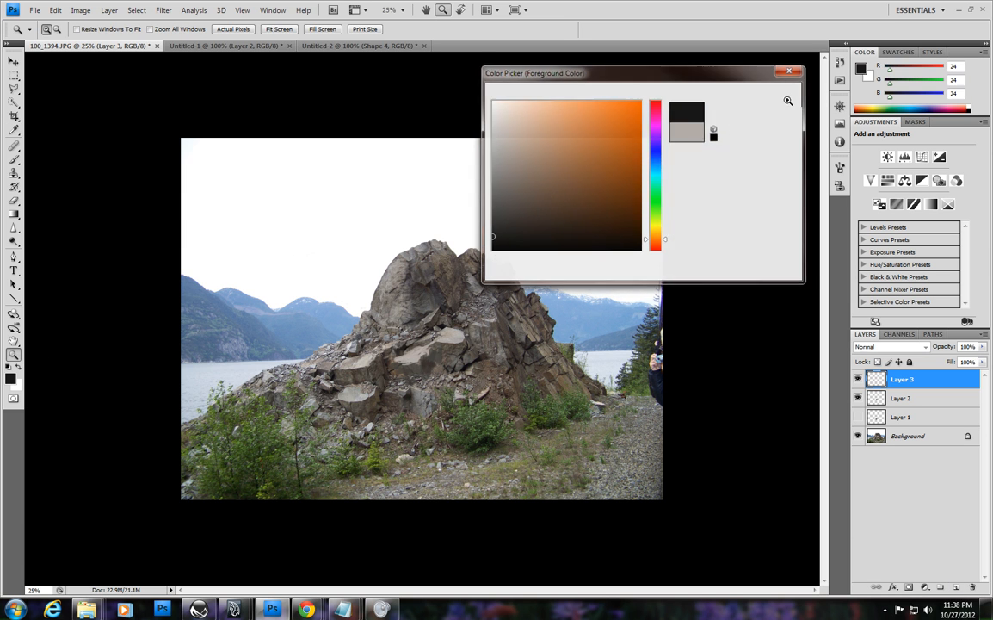
pyautogui.click(14, 159)
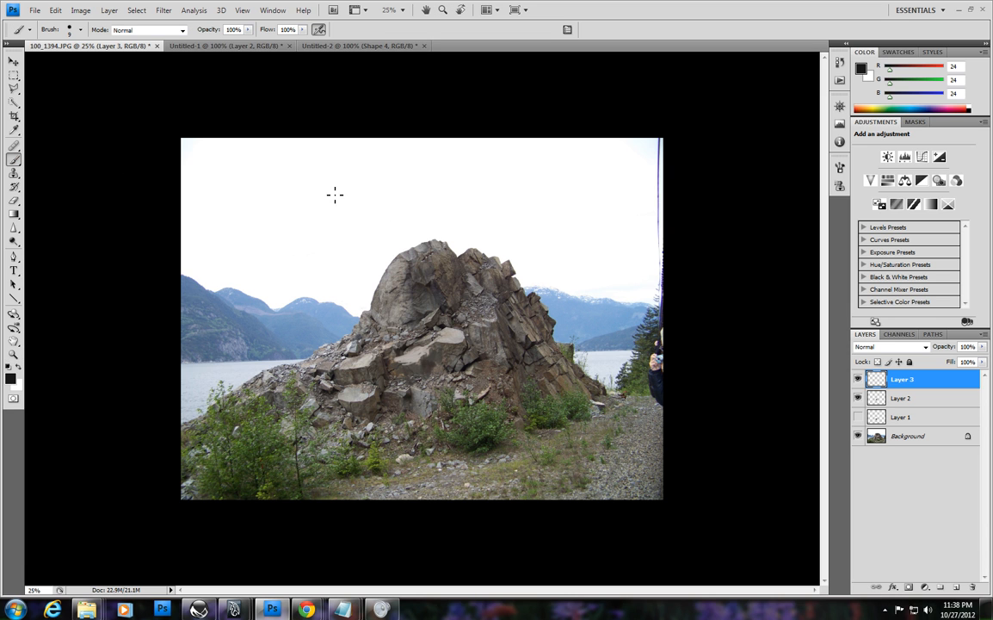
# - Paint a slanted dark flying shape in the sky above the rock with a 15 px brush
pyautogui.press(']')
pyautogui.press('[')
pyautogui.moveTo(328, 183)
pyautogui.mouseDown()
pyautogui.moveTo(366, 178)
pyautogui.moveTo(337, 186)
pyautogui.mouseUp()
pyautogui.moveTo(378, 169); pyautogui.dragTo(365, 178)
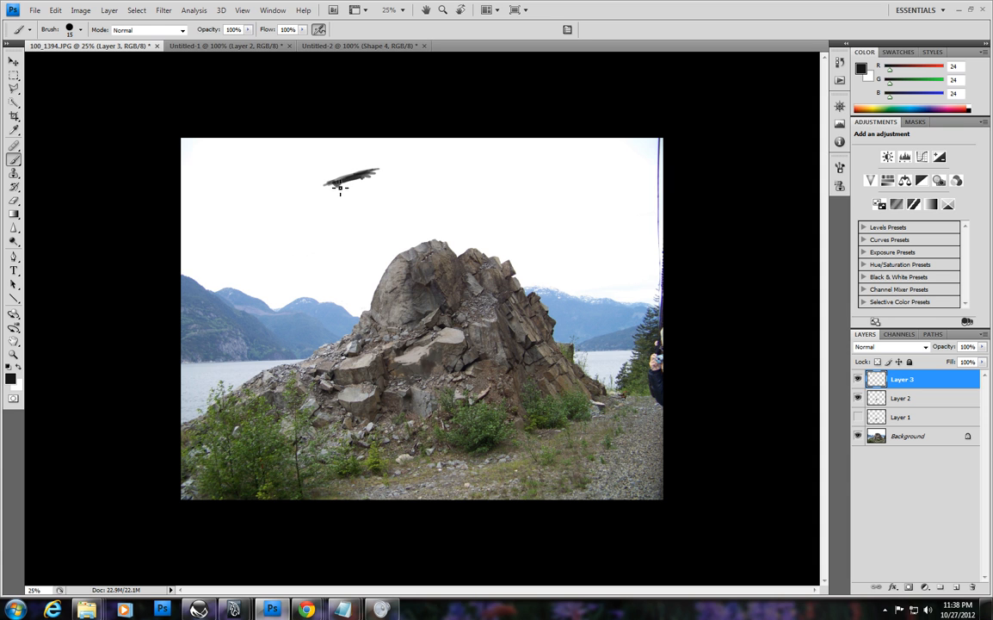
pyautogui.moveTo(366, 178); pyautogui.dragTo(375, 174)
# - Reduce the brush to 7 px and shade the flying shape with gray sampled from the rock and blues from the mountains
pyautogui.press('[')
pyautogui.press('[')
pyautogui.keyDown('alt'); pyautogui.click(398, 242); pyautogui.keyUp('alt')
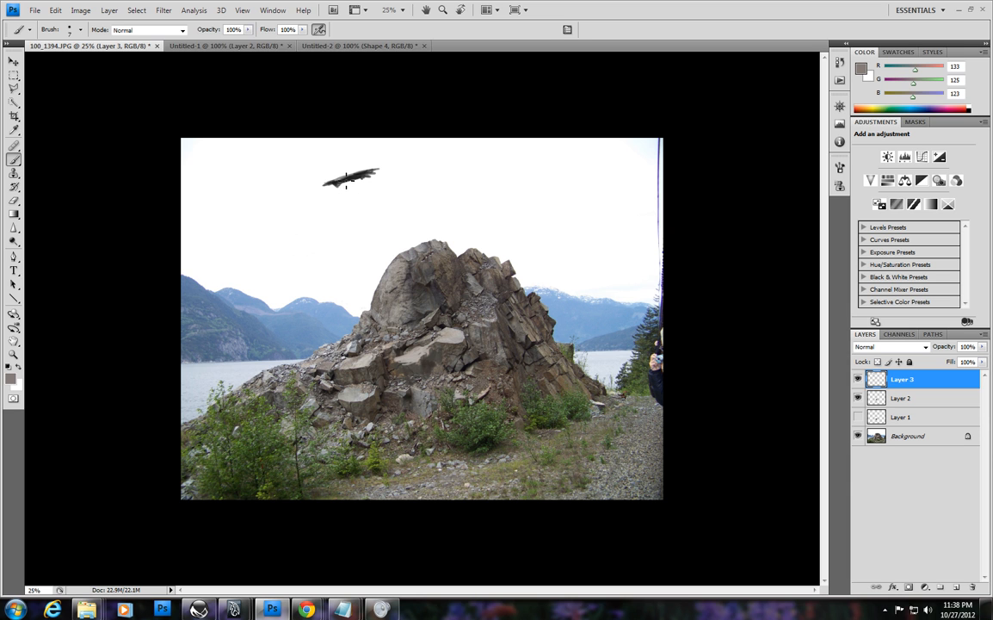
pyautogui.keyDown('alt'); pyautogui.click(314, 305); pyautogui.keyUp('alt')
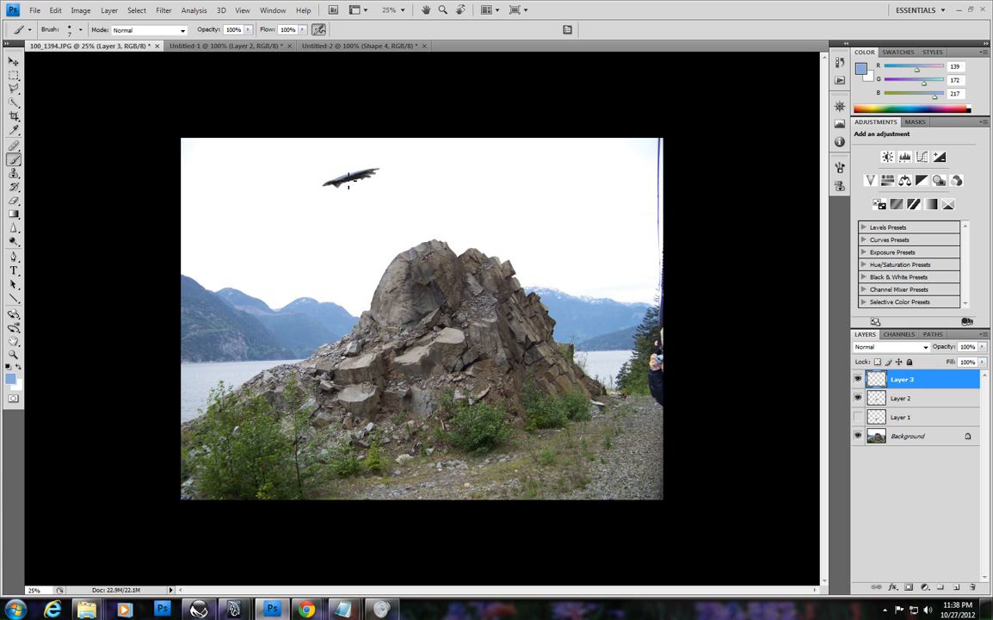
pyautogui.keyDown('alt'); pyautogui.click(195, 303); pyautogui.keyUp('alt')
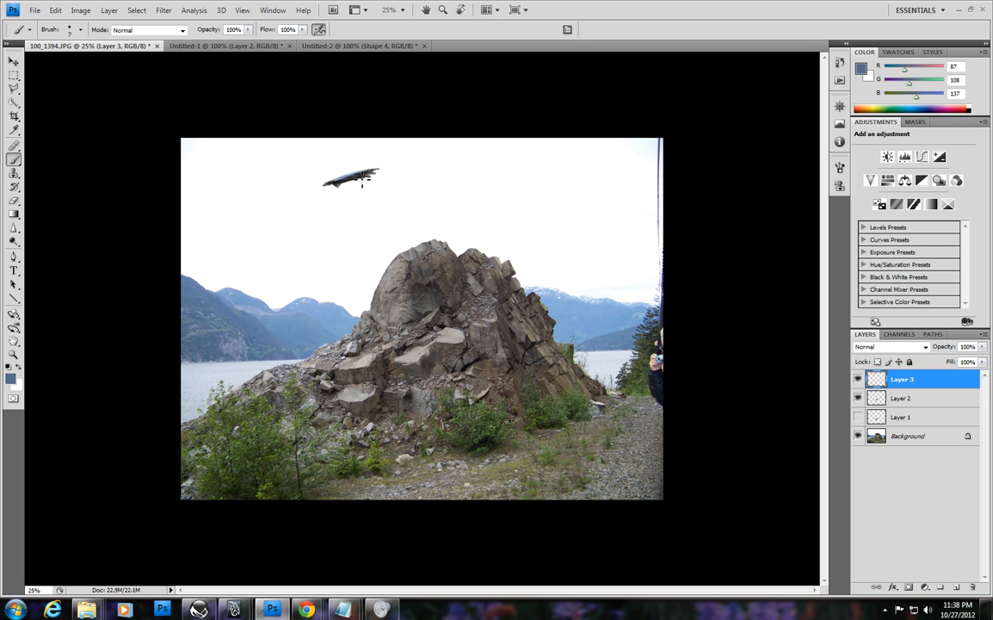
pyautogui.moveTo(335, 186); pyautogui.dragTo(358, 181)
# - Examine the flying shape at 66.7% and within the whole photo at 25%
pyautogui.click(13, 353)
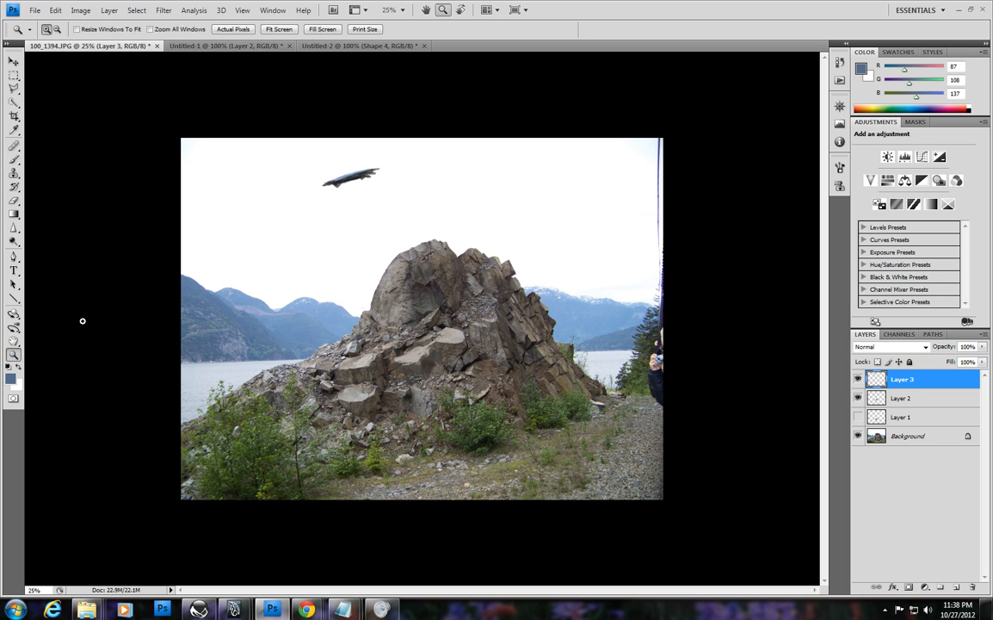
pyautogui.click(322, 168)
pyautogui.click(324, 142)
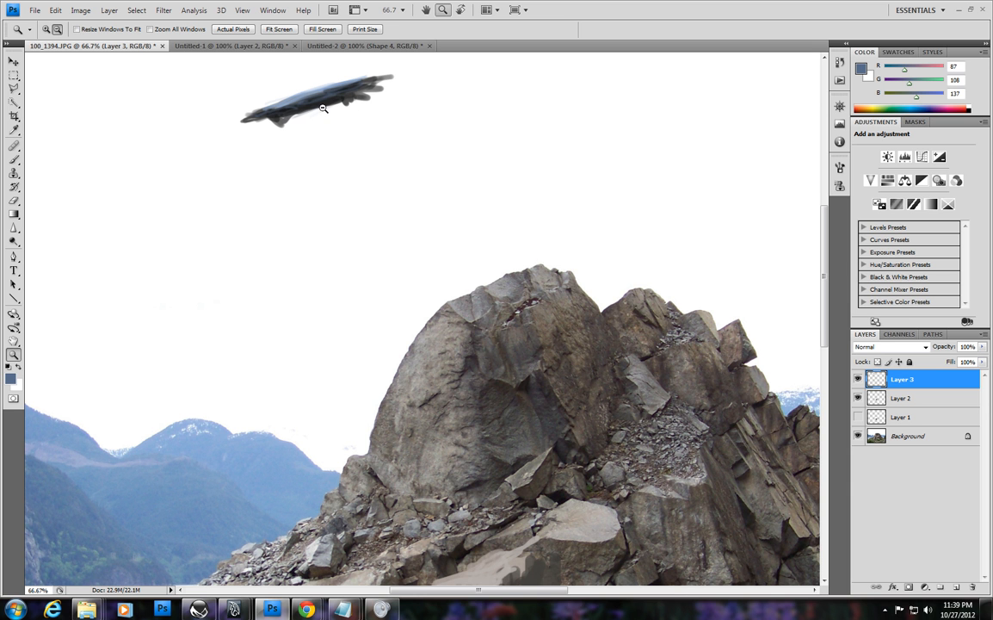
pyautogui.keyDown('alt'); pyautogui.click(291, 101); pyautogui.keyUp('alt')
pyautogui.keyDown('alt'); pyautogui.click(297, 108); pyautogui.keyUp('alt')
pyautogui.keyDown('alt'); pyautogui.click(307, 127); pyautogui.keyUp('alt')
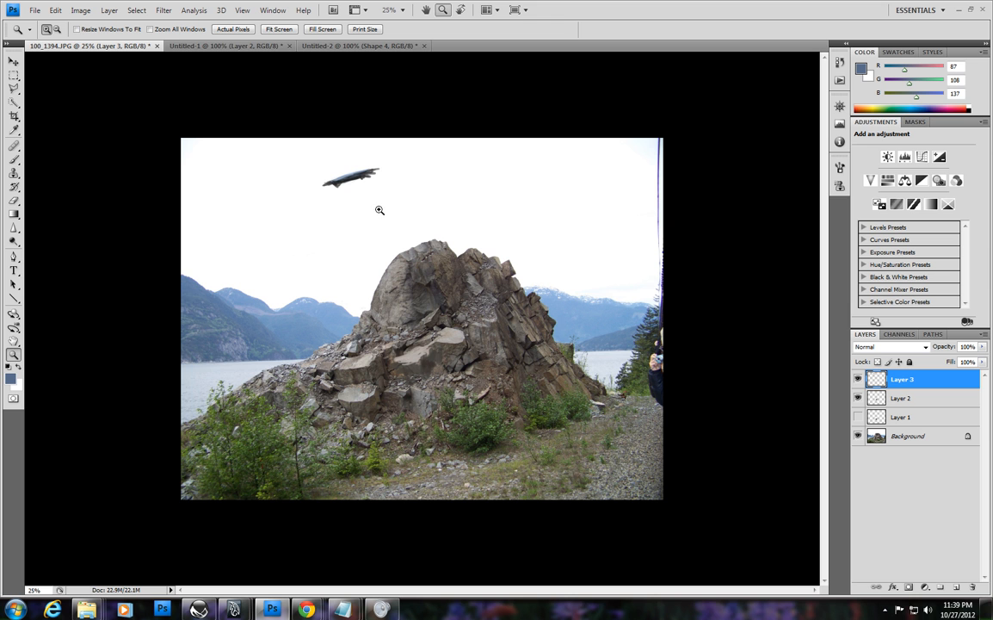
pyautogui.click(321, 153)
pyautogui.click(313, 135)
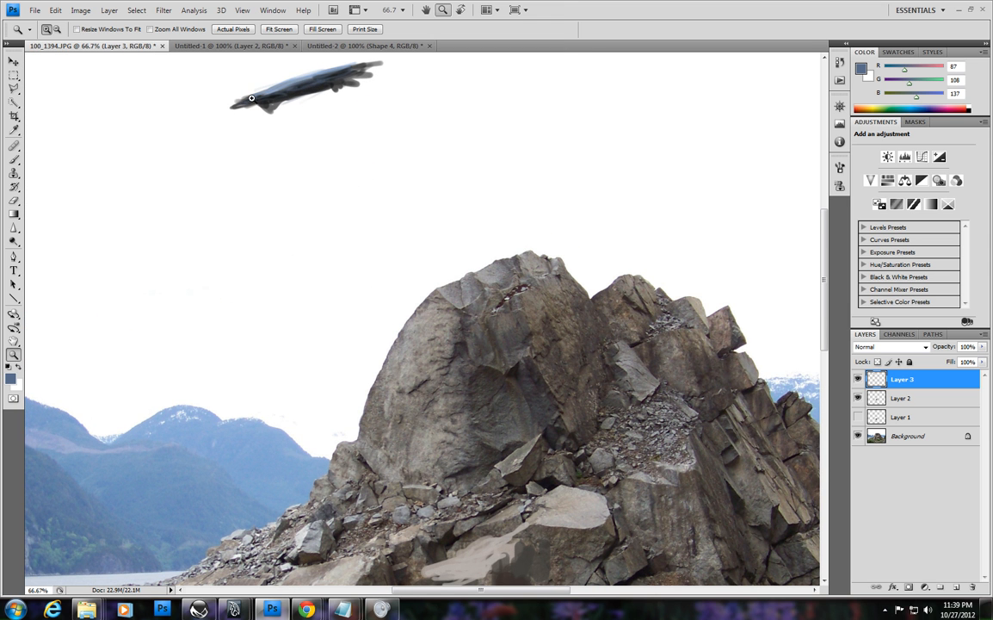
pyautogui.press('alt')
pyautogui.keyDown('alt'); pyautogui.click(344, 169); pyautogui.keyUp('alt')
pyautogui.keyDown('alt'); pyautogui.click(335, 171); pyautogui.keyUp('alt')
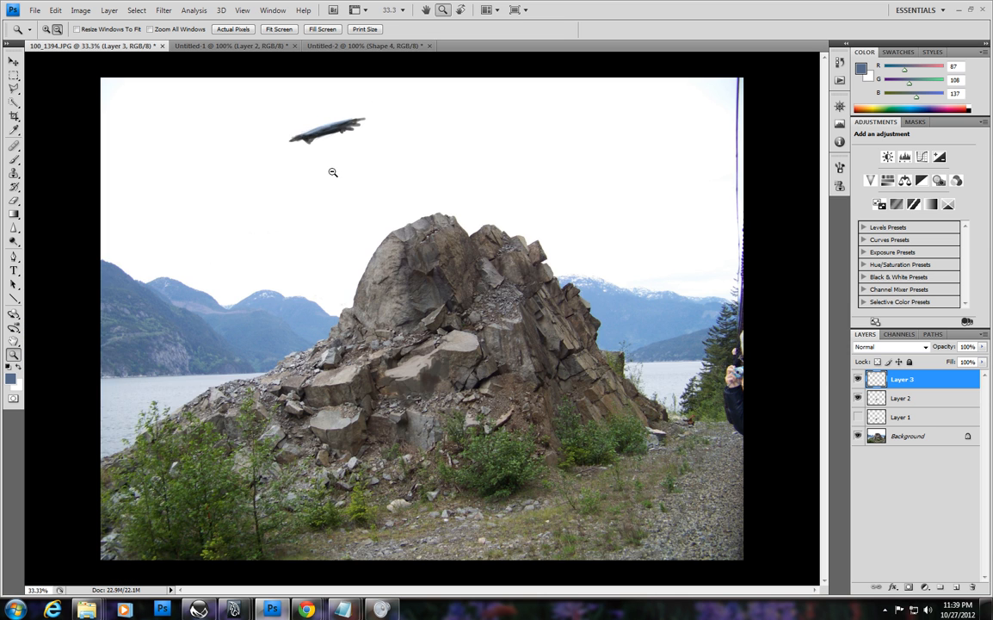
pyautogui.keyDown('alt'); pyautogui.click(349, 185); pyautogui.keyUp('alt')
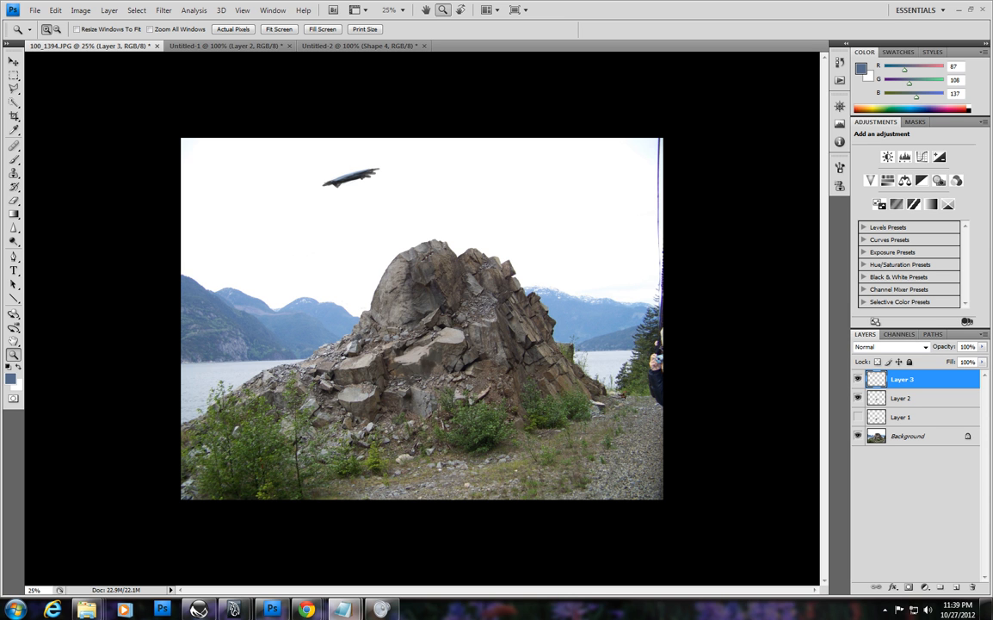
# - Bring the Notepad exercise list into view, review the color-picking-by-eye exercise, and move the list away again
pyautogui.moveTo(992, 35); pyautogui.dragTo(377, 54)
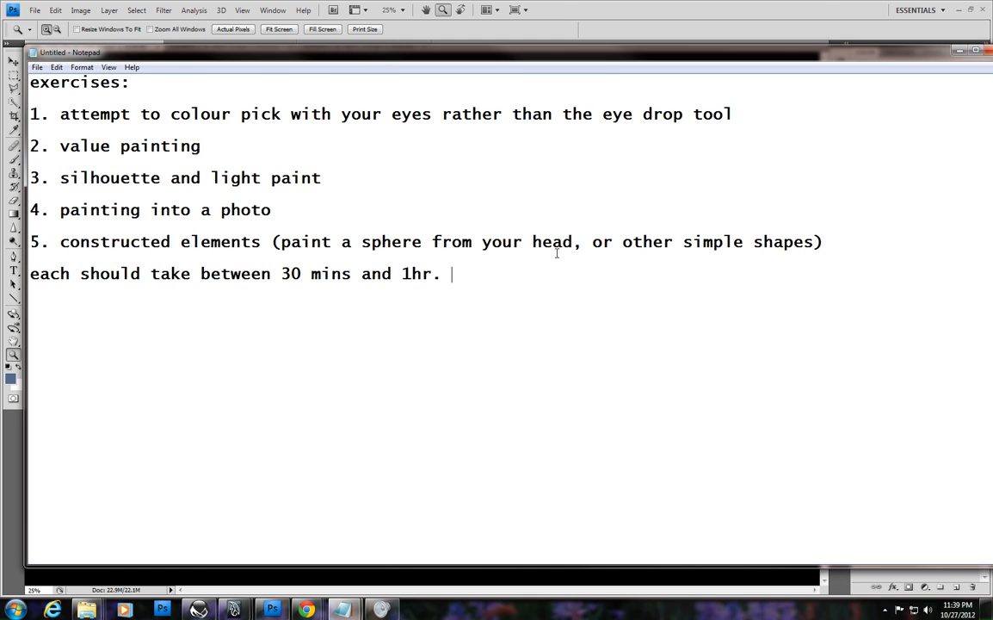
pyautogui.moveTo(65, 122); pyautogui.dragTo(729, 115)
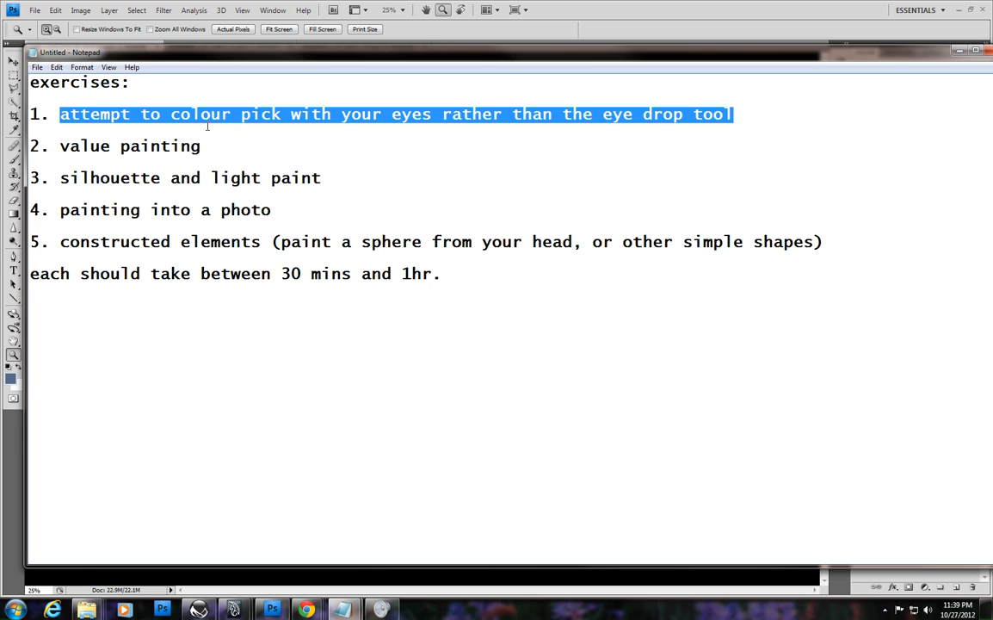
pyautogui.press('Home')
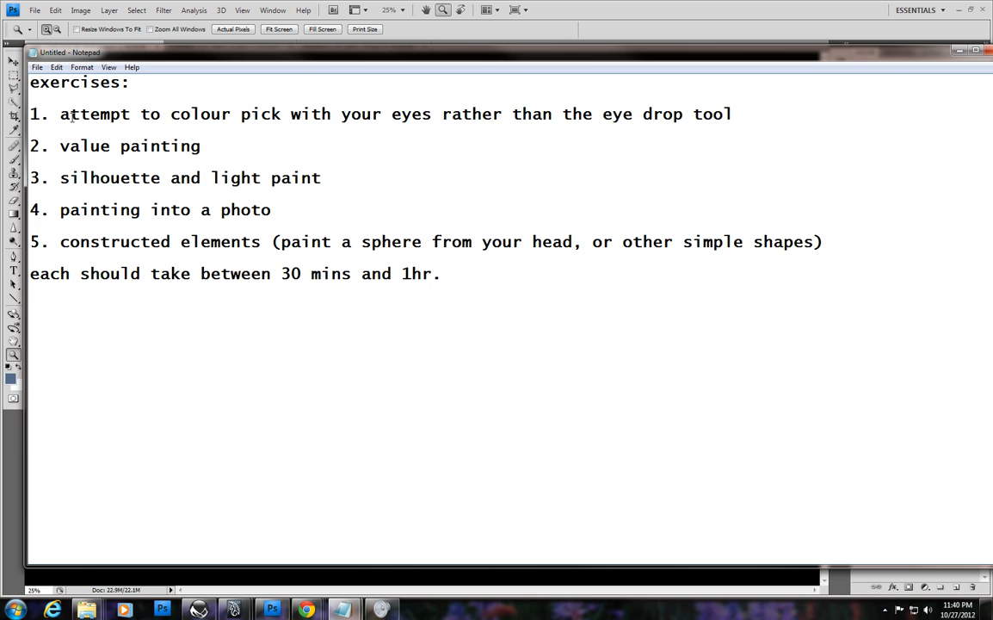
pyautogui.moveTo(382, 53); pyautogui.dragTo(364, 99)
pyautogui.moveTo(810, 95); pyautogui.dragTo(992, 215)
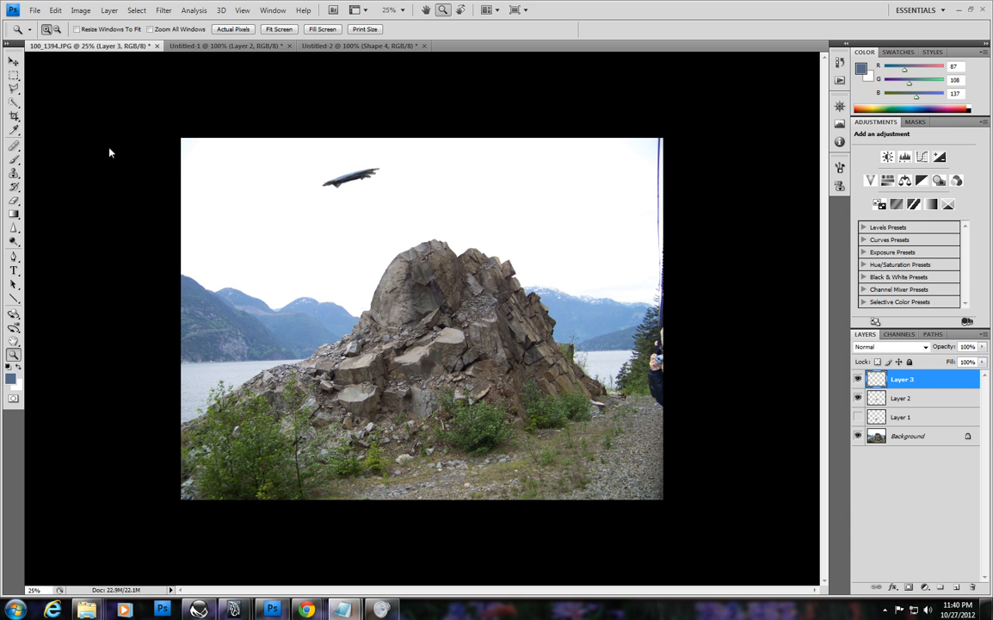
# - Activate the Brush tool and sample a light gray, R 179, G 174, B 170, from the rock
pyautogui.click(7, 161)
pyautogui.press('alt')
pyautogui.press('b')
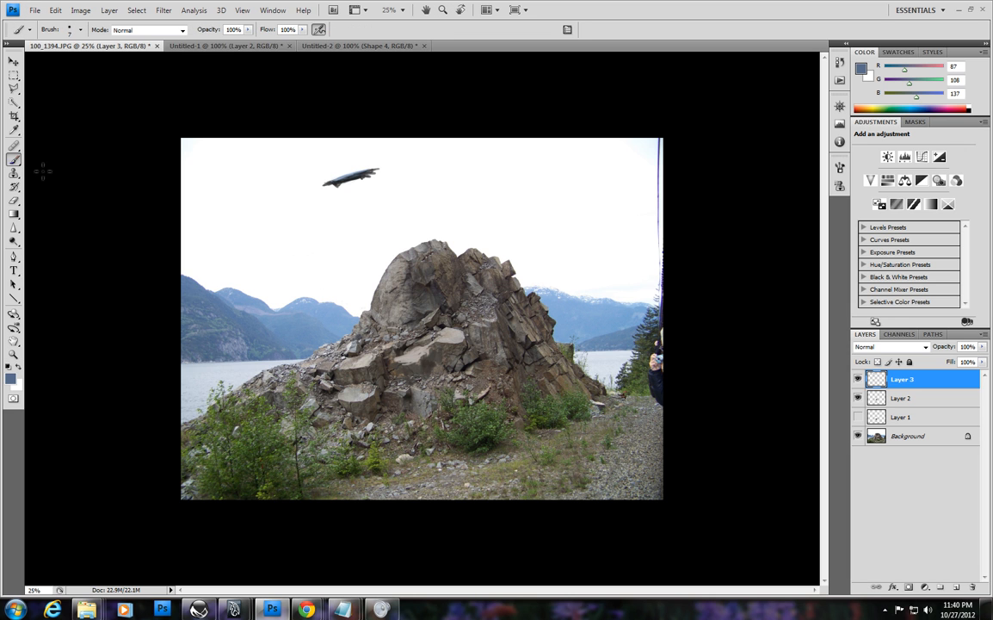
pyautogui.keyDown('alt'); pyautogui.click(482, 319); pyautogui.keyUp('alt')
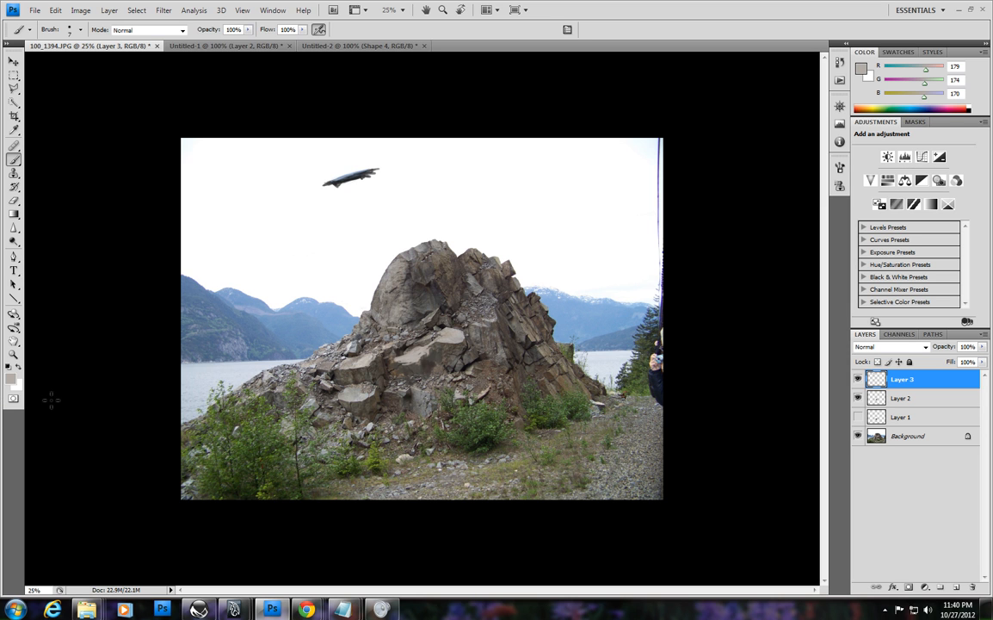
# - Choose a medium brown, #866b56, by eye as the foreground color to match the rock, and return to the Brush tool
pyautogui.click(10, 376)
pyautogui.moveTo(693, 82); pyautogui.dragTo(727, 229)
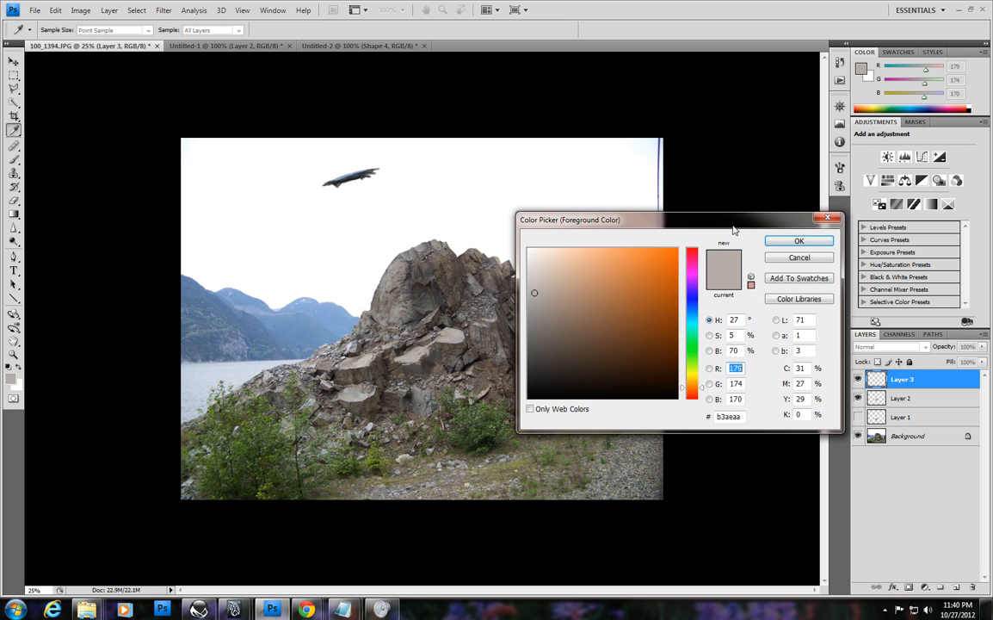
pyautogui.click(567, 344)
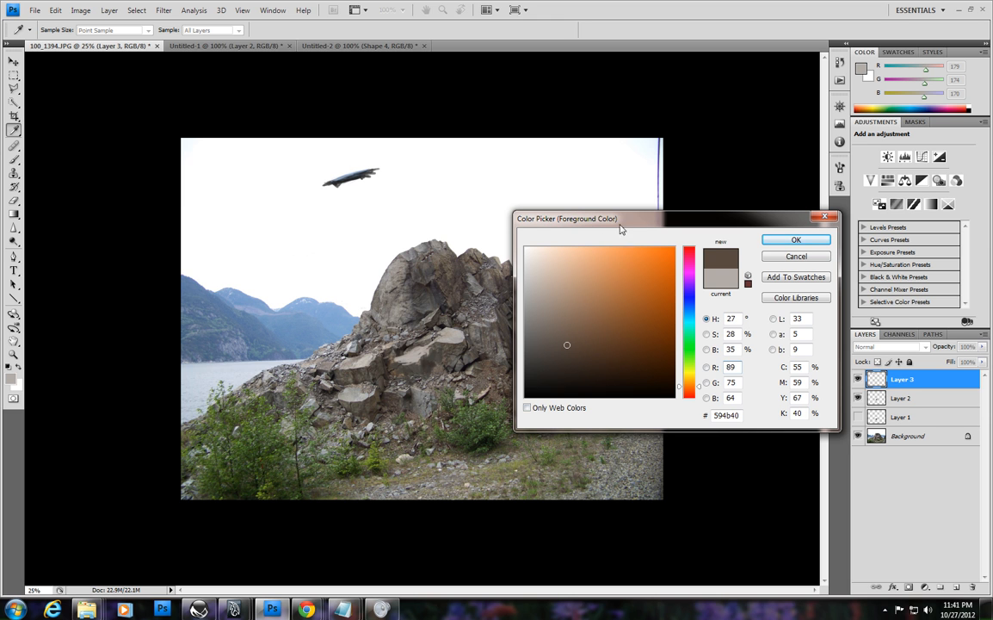
pyautogui.moveTo(613, 225); pyautogui.dragTo(635, 211)
pyautogui.click(596, 327)
pyautogui.moveTo(592, 326)
pyautogui.mouseDown()
pyautogui.moveTo(609, 305)
pyautogui.moveTo(599, 292)
pyautogui.moveTo(602, 302)
pyautogui.mouseUp()
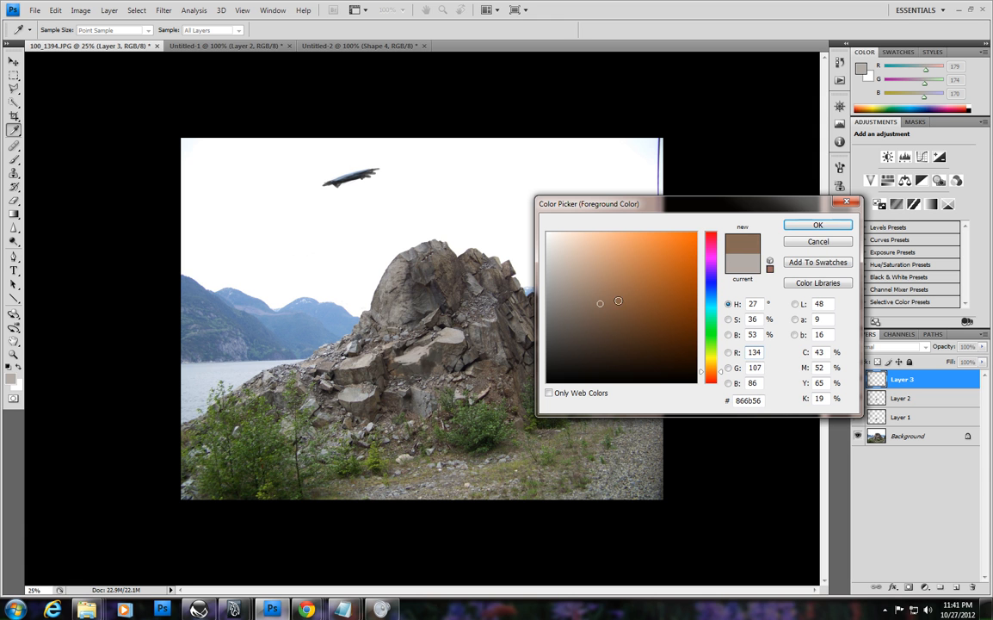
pyautogui.click(817, 225)
pyautogui.press('b')
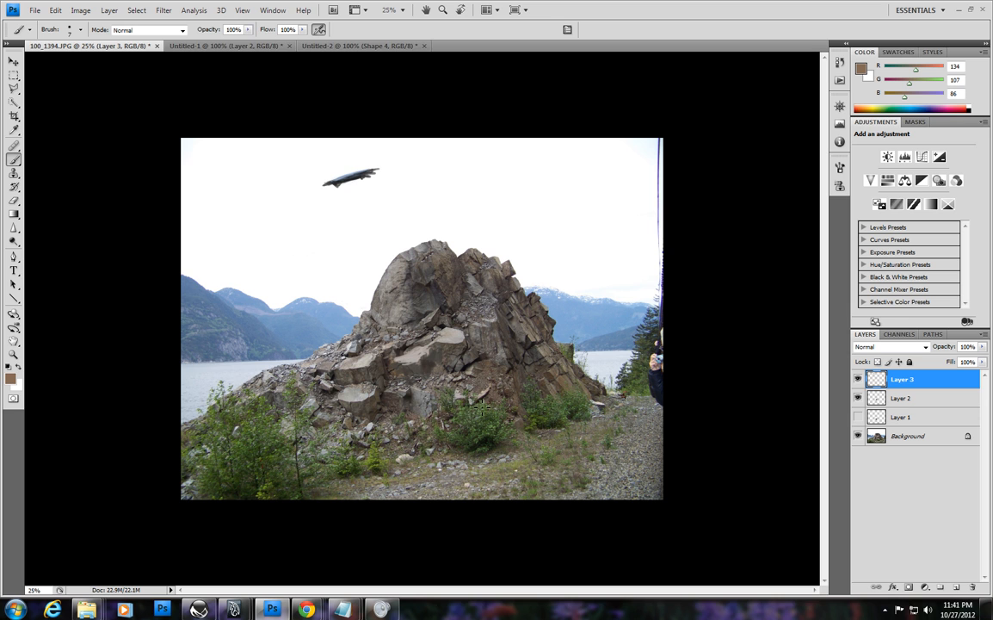
# - Enlarge the brush to 40 px and test the brown with strokes over the rubble at the rock's foot
pyautogui.press(']')
pyautogui.press(']')
pyautogui.press(']')
pyautogui.press(']')
pyautogui.moveTo(489, 373)
pyautogui.mouseDown()
pyautogui.moveTo(502, 393)
pyautogui.moveTo(497, 379)
pyautogui.mouseUp()
pyautogui.hotkey('ctrl', 'z')
pyautogui.moveTo(495, 360); pyautogui.dragTo(490, 395)
# - Examine the rock and the brown rubble at its foot at 50% zoom
pyautogui.click(14, 353)
pyautogui.click(431, 349)
pyautogui.click(523, 391)
pyautogui.click(523, 392)
pyautogui.click(523, 392)
pyautogui.click(523, 393)
pyautogui.moveTo(524, 413); pyautogui.dragTo(436, 217)
pyautogui.moveTo(505, 305); pyautogui.dragTo(495, 370)
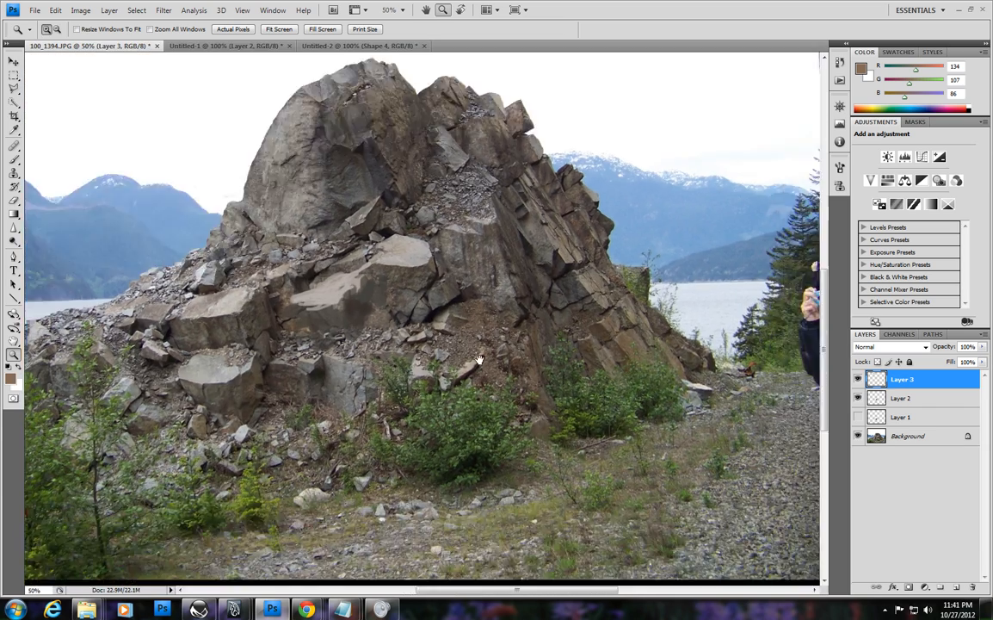
# - Duplicate the Background layer and apply a Gaussian Blur with a 5.5-pixel radius to the copy
pyautogui.click(930, 436)
pyautogui.moveTo(934, 438); pyautogui.dragTo(956, 586)
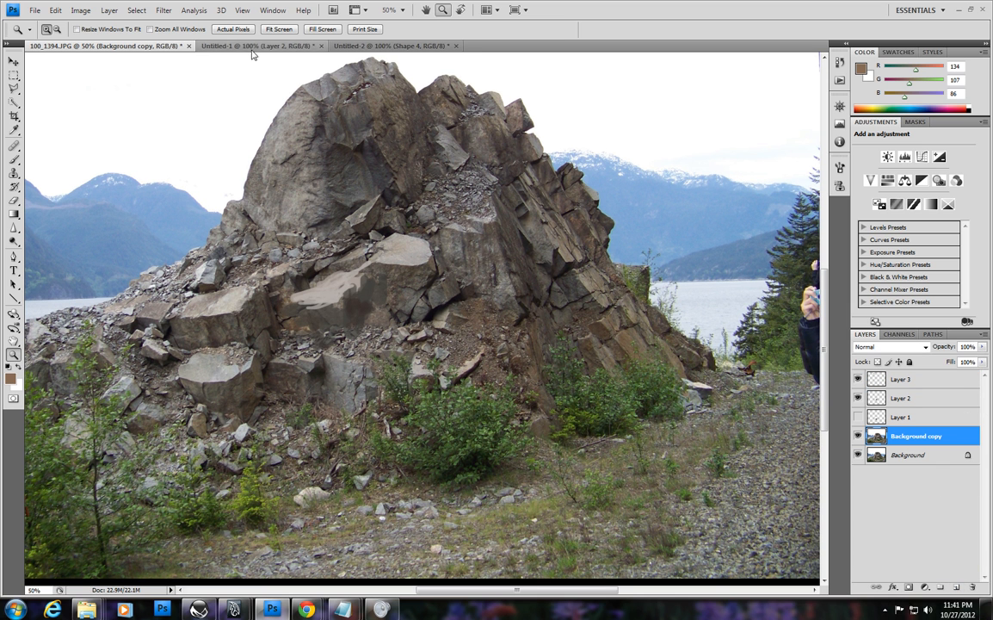
pyautogui.click(163, 9)
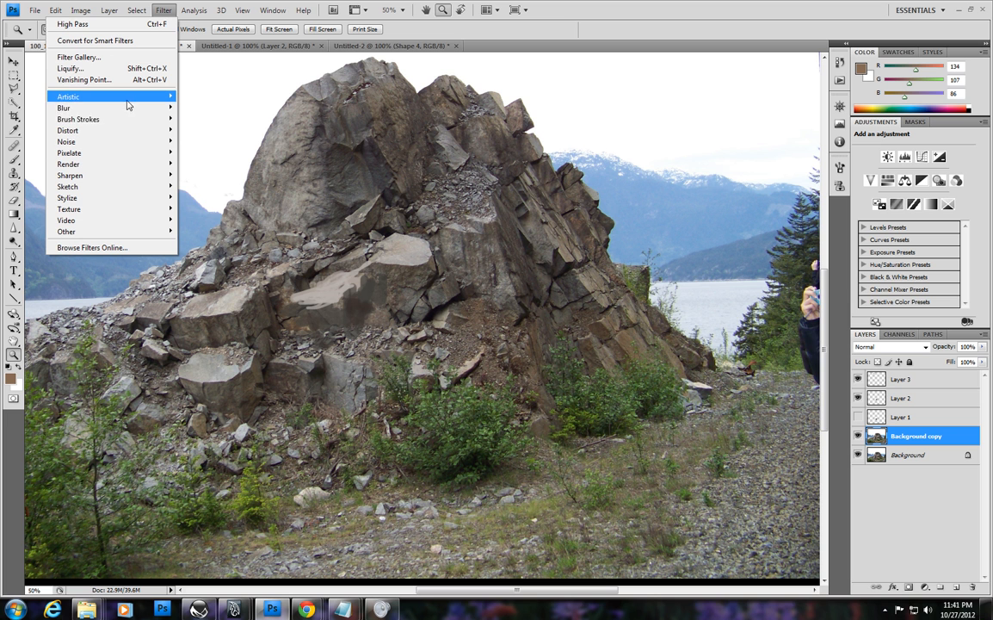
pyautogui.moveTo(127, 107)
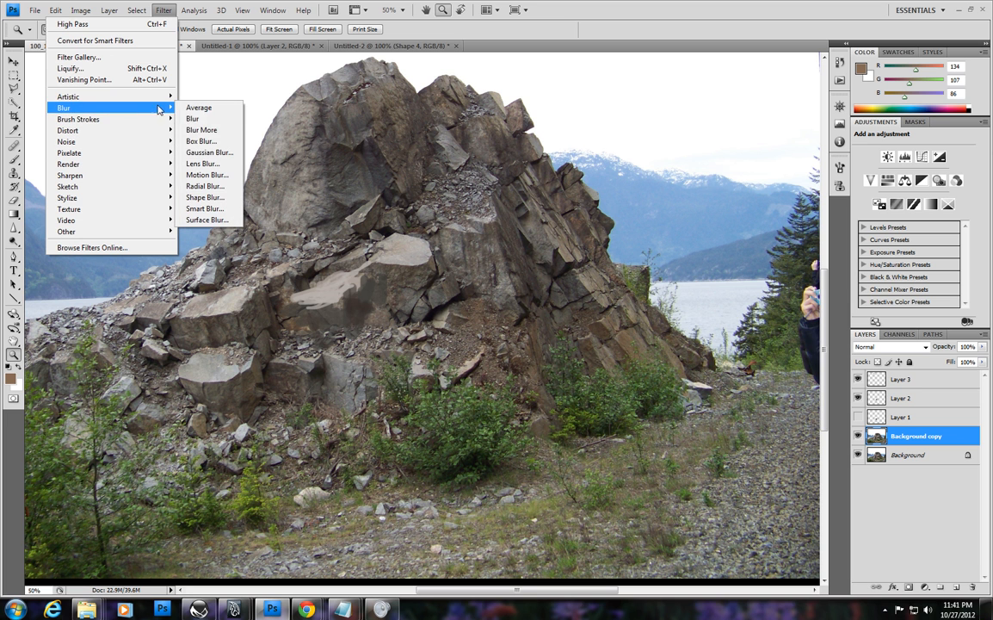
pyautogui.click(230, 153)
pyautogui.moveTo(437, 256); pyautogui.dragTo(685, 218)
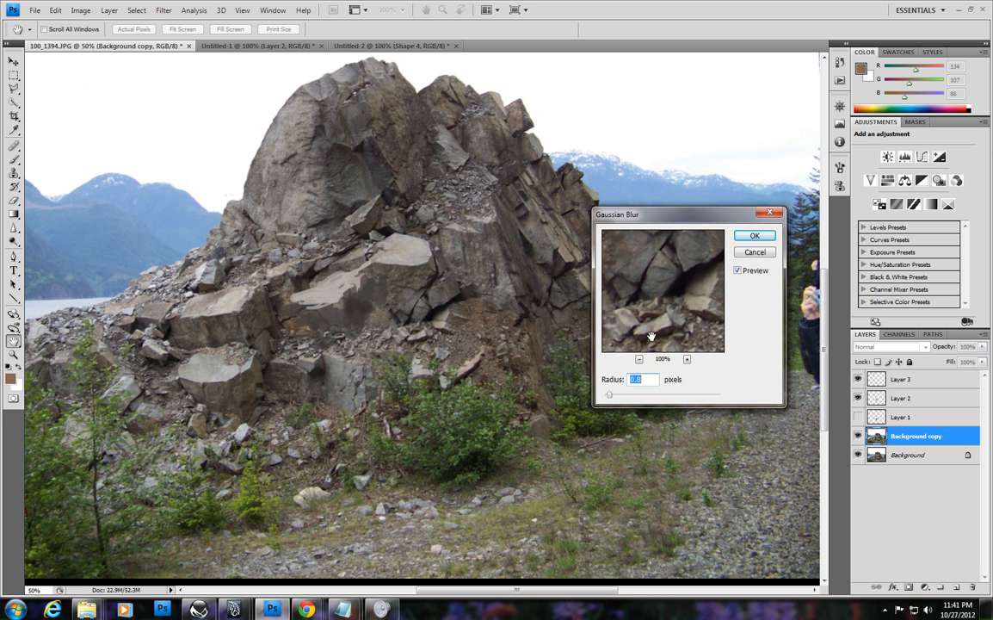
pyautogui.moveTo(610, 394); pyautogui.dragTo(638, 398)
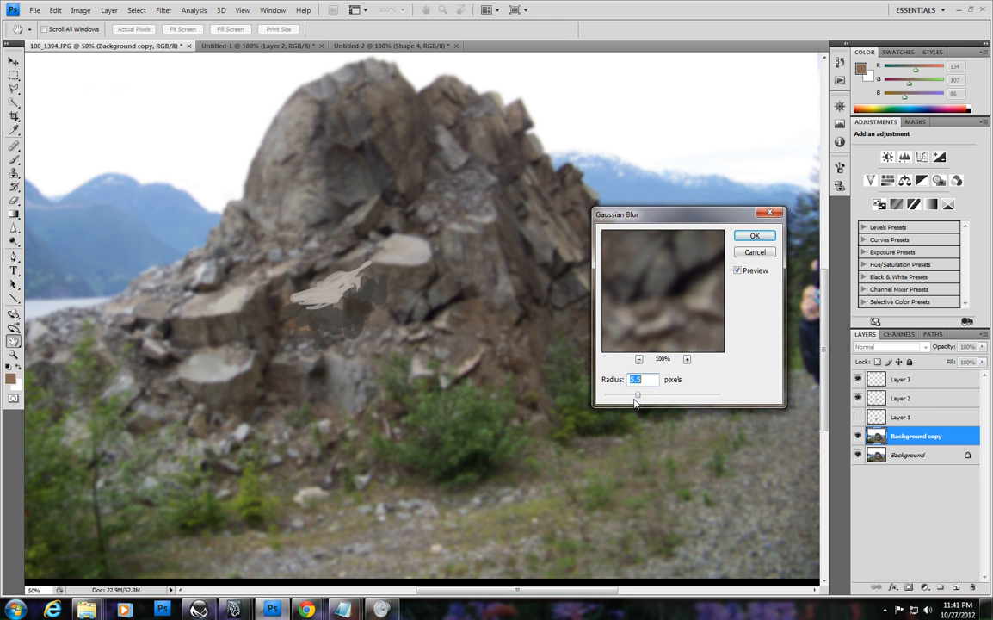
pyautogui.click(765, 238)
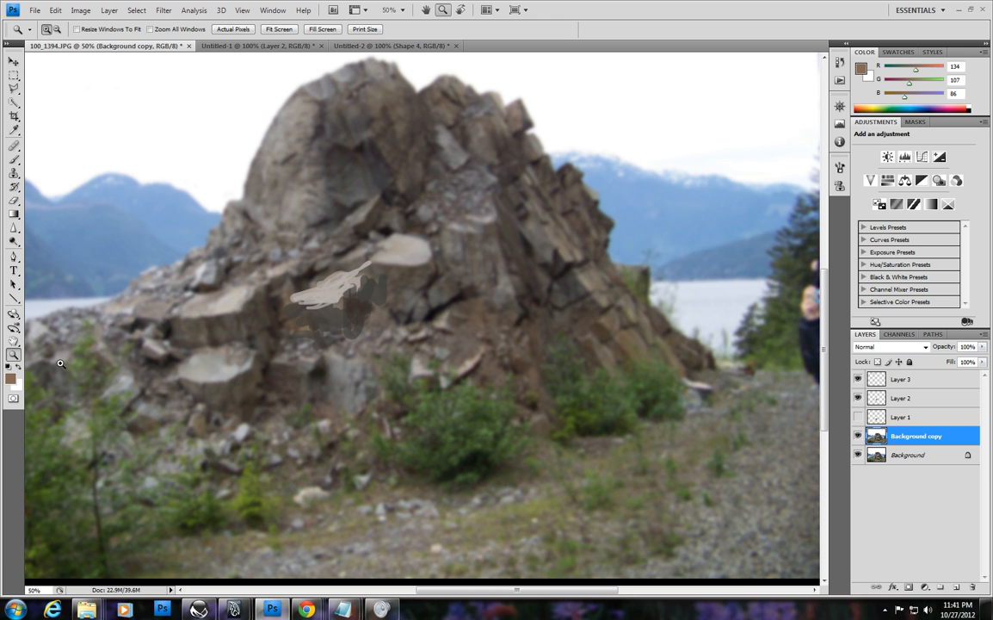
# - Paint a short diagonal stroke of the chosen brown over the blurred rubble on the Background copy layer at 300% zoom
pyautogui.moveTo(473, 337); pyautogui.dragTo(499, 315)
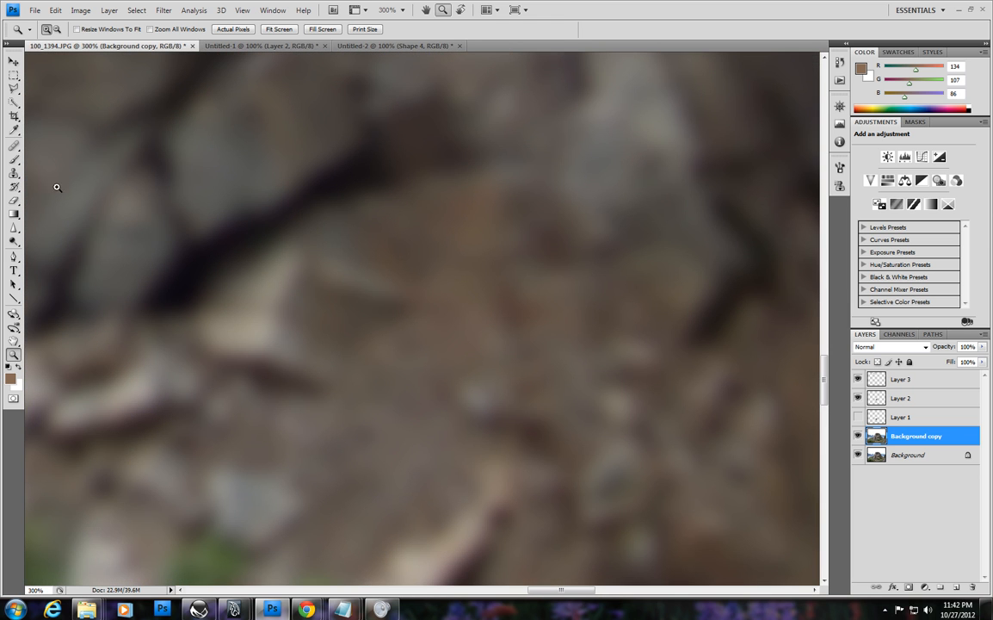
pyautogui.click(14, 160)
pyautogui.moveTo(598, 231); pyautogui.dragTo(492, 346)
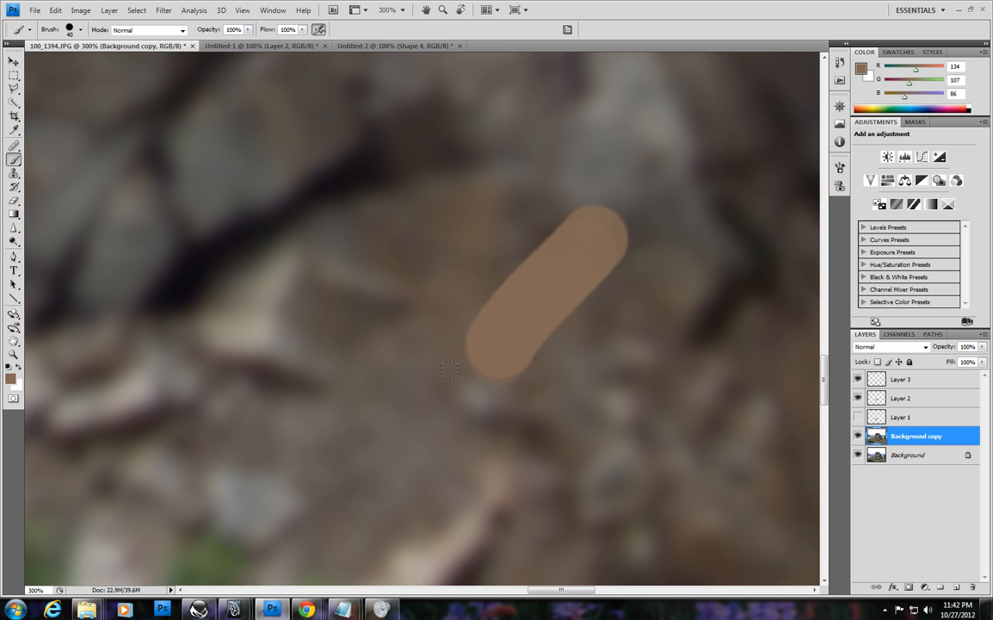
# - Sample the photo's brown beside the stroke, #645646, and open it in the foreground color picker clear of the stroke
pyautogui.keyDown('alt'); pyautogui.click(487, 228); pyautogui.keyUp('alt')
pyautogui.click(11, 379)
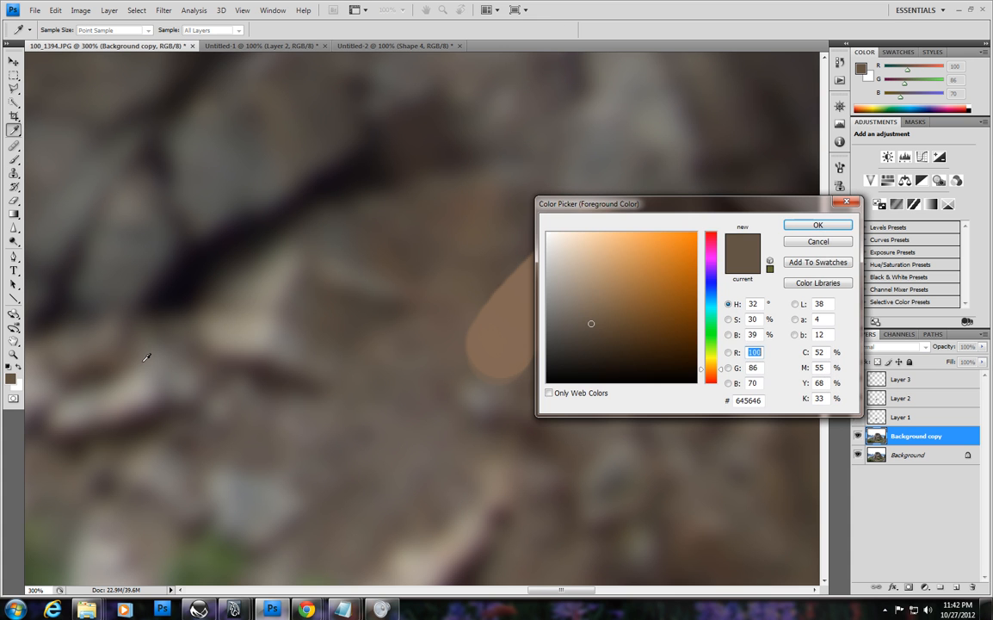
pyautogui.moveTo(699, 199); pyautogui.dragTo(813, 171)
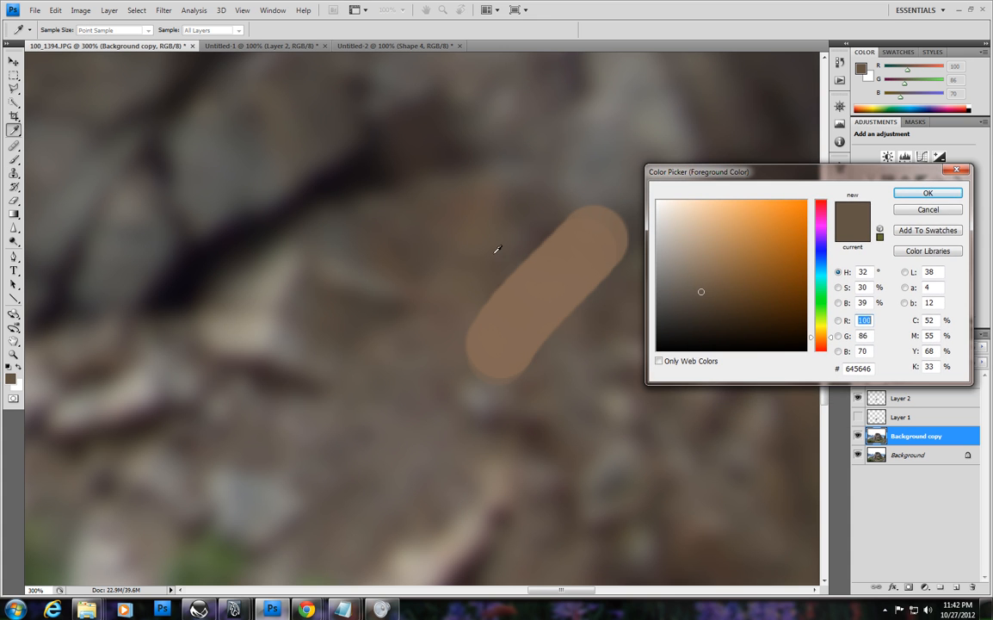
# - Compare the painted stroke's brown with the neighbouring photo brown by sampling each alternately while the color picker is open
pyautogui.click(555, 271)
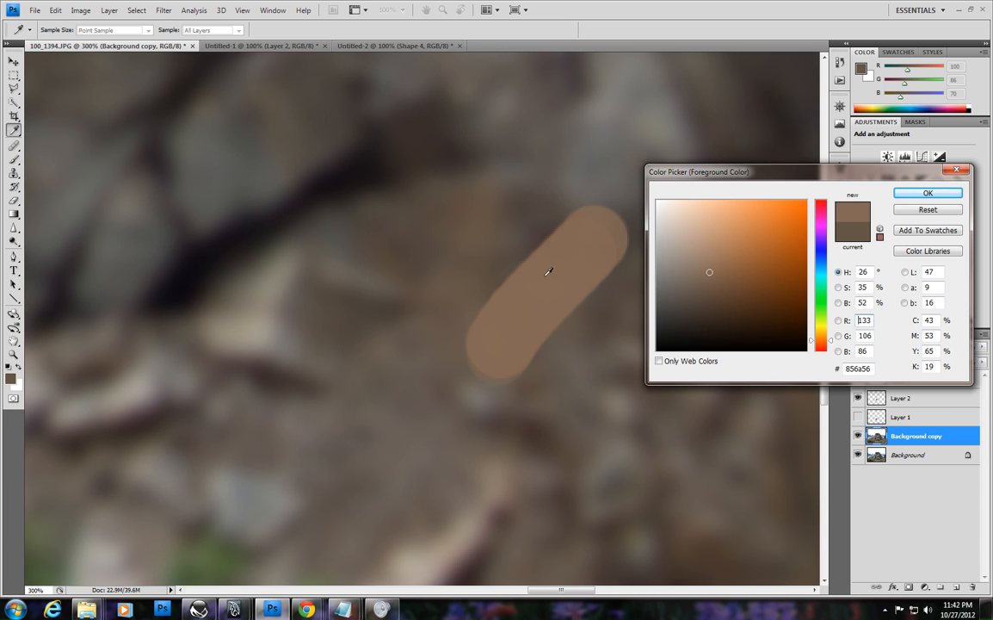
pyautogui.click(486, 251)
pyautogui.click(541, 273)
pyautogui.click(475, 244)
pyautogui.click(553, 285)
pyautogui.click(486, 251)
pyautogui.click(548, 283)
pyautogui.click(472, 241)
pyautogui.click(564, 273)
# - Reposition the color picker and sample across the dark rocks to a gray-brown, #453f37
pyautogui.moveTo(807, 178); pyautogui.dragTo(467, 157)
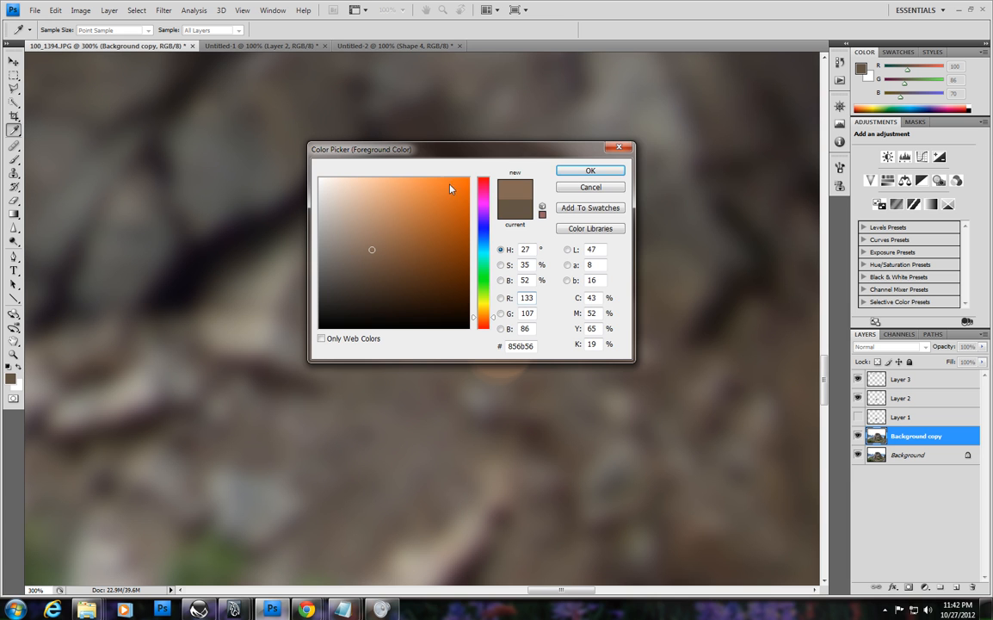
pyautogui.moveTo(488, 153); pyautogui.dragTo(650, 101)
pyautogui.moveTo(234, 166); pyautogui.dragTo(347, 166)
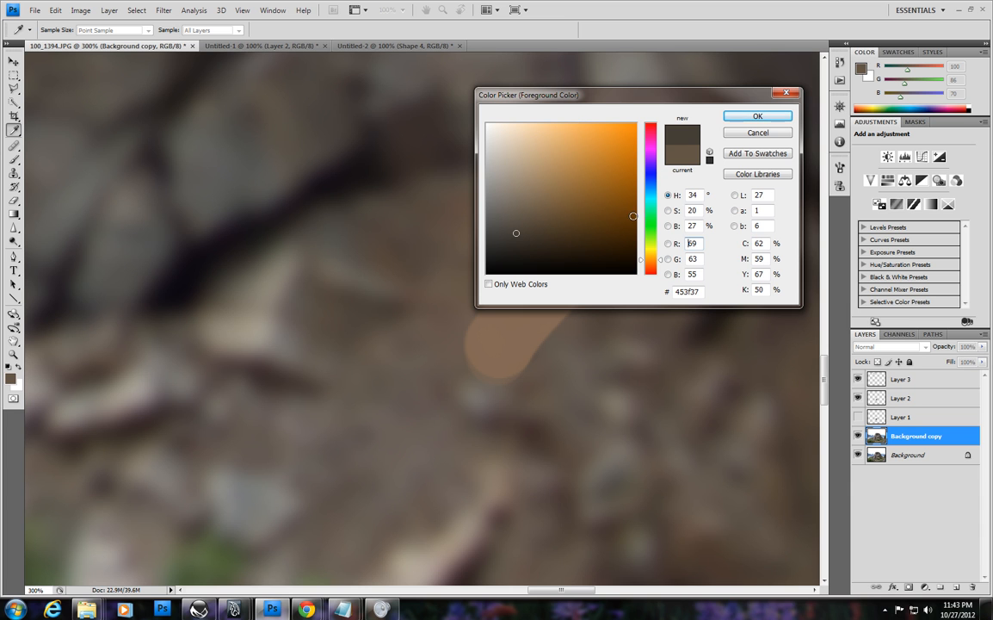
# - Move the color picker away so that more of the painted brown stroke is exposed
pyautogui.moveTo(669, 93); pyautogui.dragTo(557, 90)
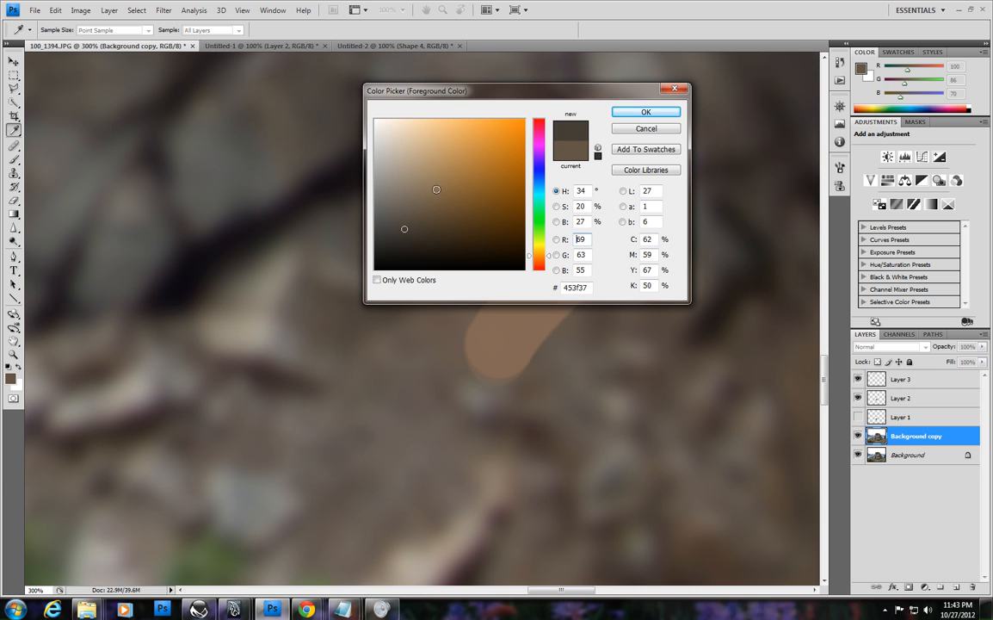
pyautogui.moveTo(561, 96); pyautogui.dragTo(544, 90)
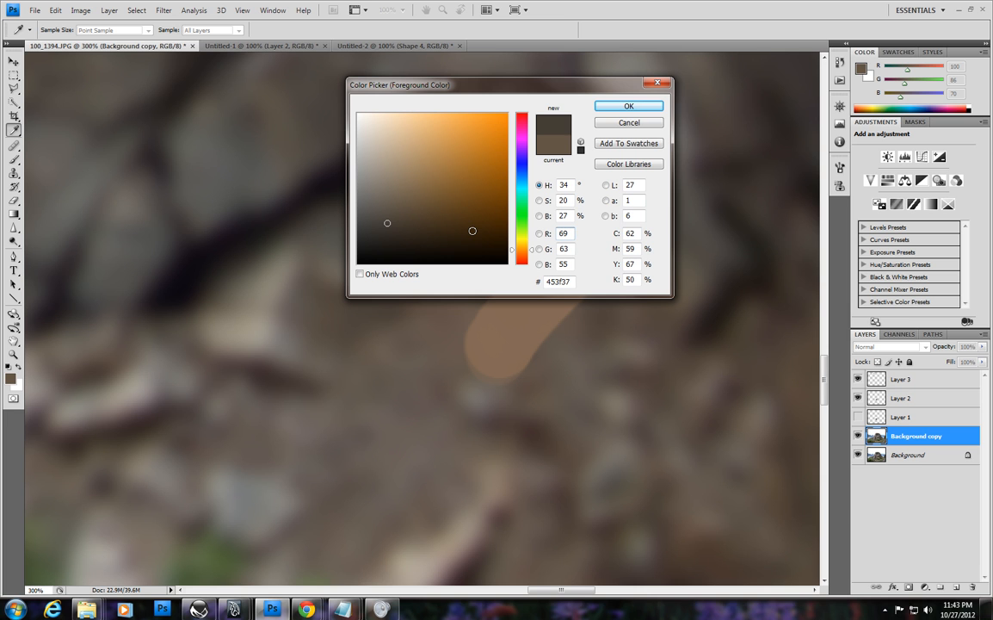
pyautogui.moveTo(546, 91); pyautogui.dragTo(511, 92)
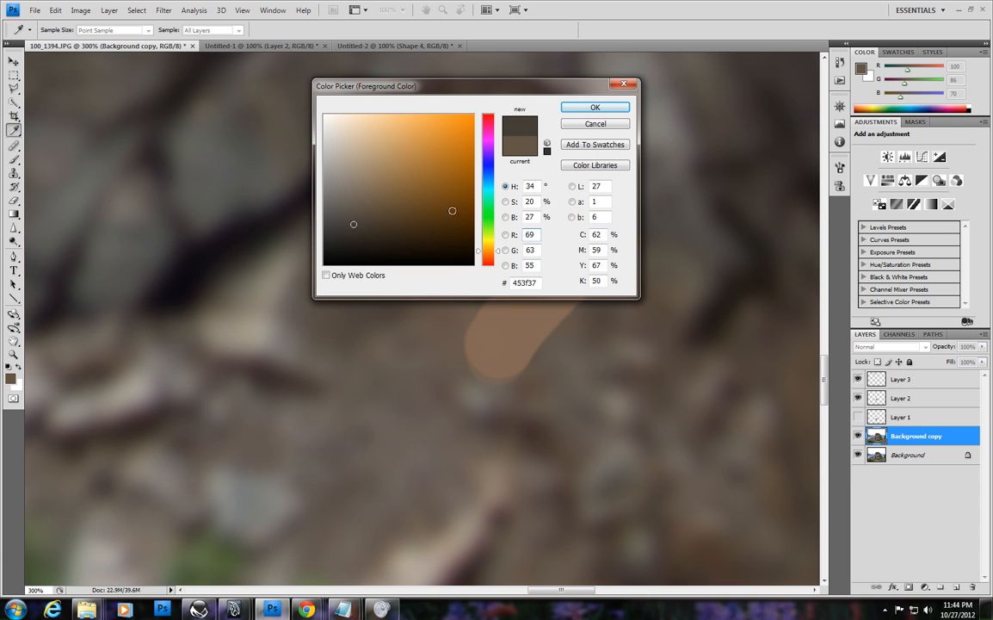
pyautogui.moveTo(474, 85); pyautogui.dragTo(439, 86)
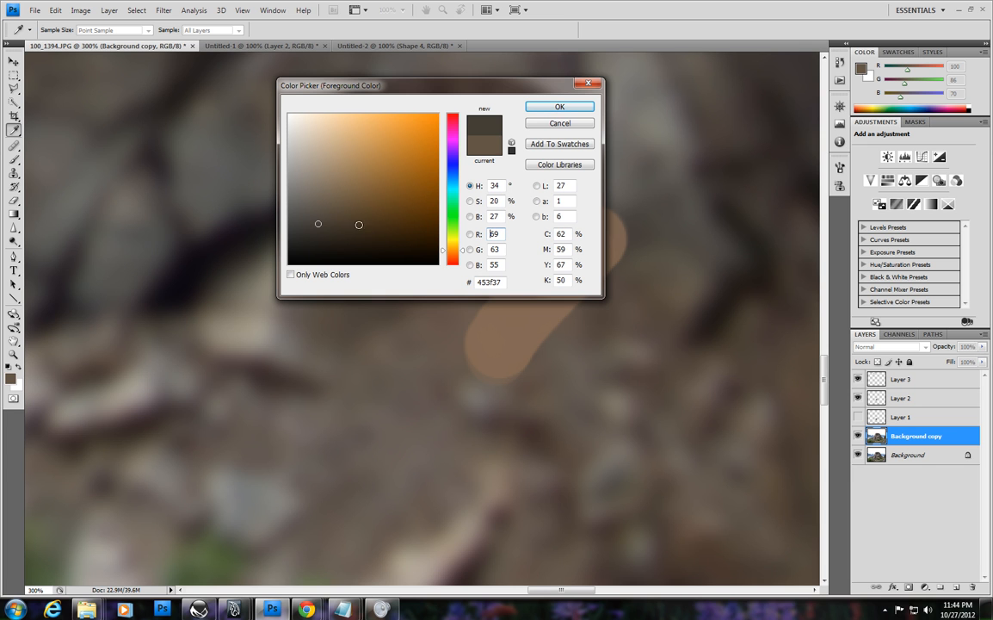
pyautogui.moveTo(460, 85); pyautogui.dragTo(451, 71)
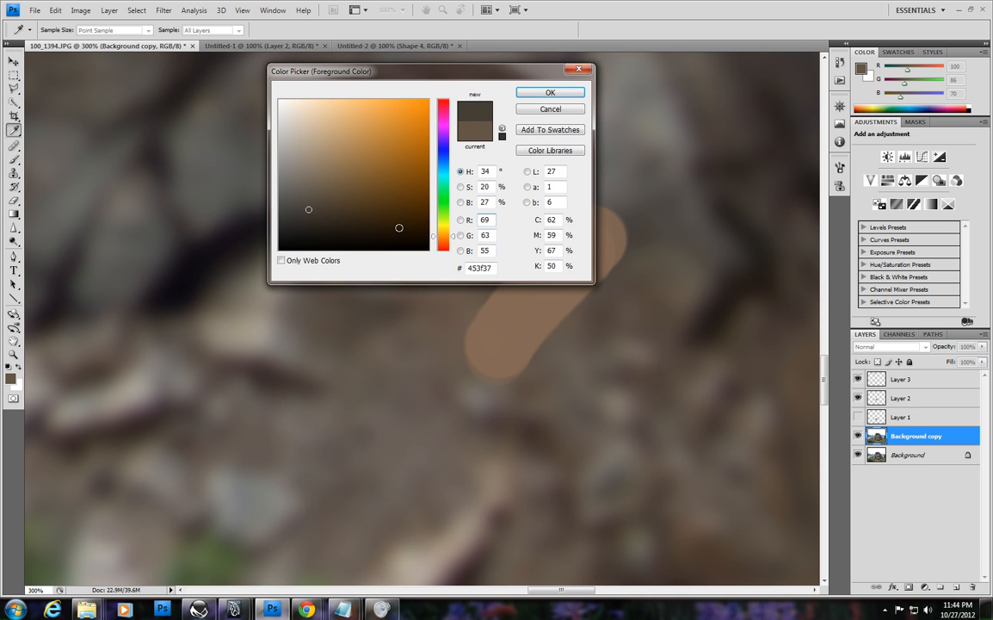
# - Try a very dark saturated brown, #2a1b07, and a muted light tan, #b29e88, as the new color
pyautogui.click(404, 225)
pyautogui.click(403, 225)
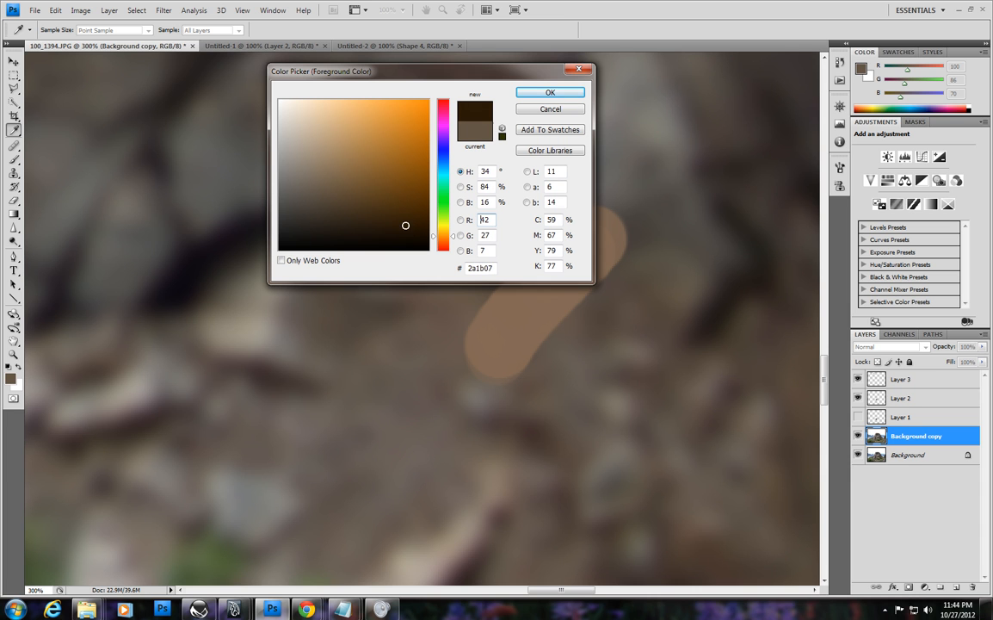
pyautogui.click(408, 225)
pyautogui.click(410, 230)
pyautogui.moveTo(412, 233)
pyautogui.mouseDown()
pyautogui.moveTo(368, 204)
pyautogui.moveTo(292, 111)
pyautogui.moveTo(403, 220)
pyautogui.moveTo(258, 93)
pyautogui.moveTo(332, 153)
pyautogui.mouseUp()
pyautogui.moveTo(445, 238)
pyautogui.mouseDown()
pyautogui.moveTo(444, 225)
pyautogui.moveTo(445, 237)
pyautogui.mouseUp()
pyautogui.moveTo(335, 156)
pyautogui.mouseDown()
pyautogui.moveTo(306, 125)
pyautogui.moveTo(377, 204)
pyautogui.moveTo(372, 182)
pyautogui.moveTo(268, 109)
pyautogui.moveTo(371, 202)
pyautogui.moveTo(372, 184)
pyautogui.moveTo(326, 135)
pyautogui.moveTo(297, 122)
pyautogui.moveTo(351, 171)
pyautogui.moveTo(303, 124)
pyautogui.moveTo(308, 133)
pyautogui.moveTo(297, 111)
pyautogui.moveTo(378, 184)
pyautogui.moveTo(366, 186)
pyautogui.moveTo(314, 145)
pyautogui.mouseUp()
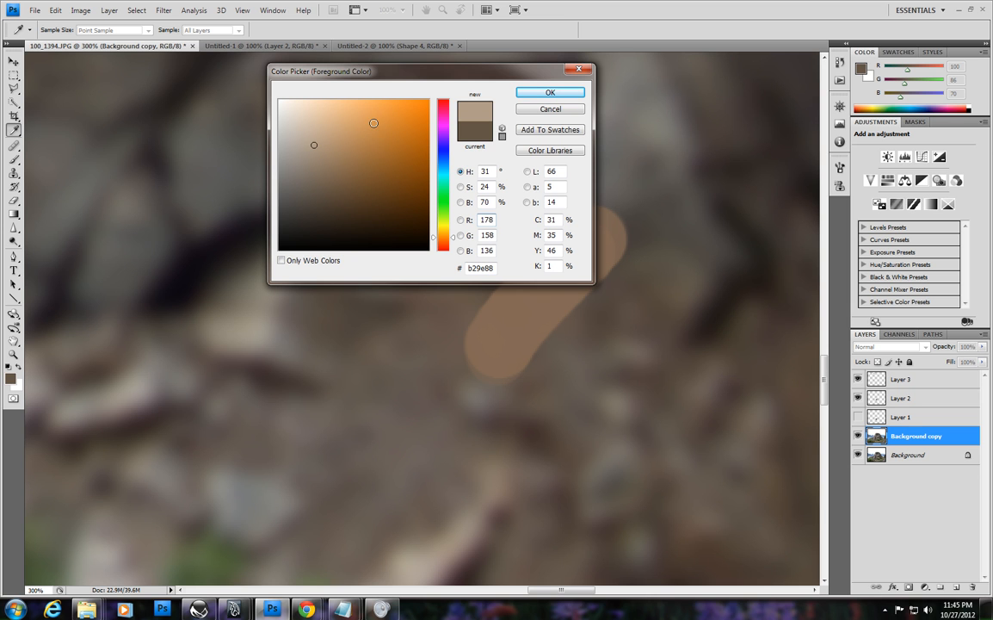
# - Try bright orange #f0a758, dark brown #2a1703, and the desaturated off-whites #e3dbd2 and #f7f4f0 as contrasting color choices
pyautogui.moveTo(374, 120)
pyautogui.mouseDown()
pyautogui.moveTo(369, 104)
pyautogui.moveTo(377, 110)
pyautogui.mouseUp()
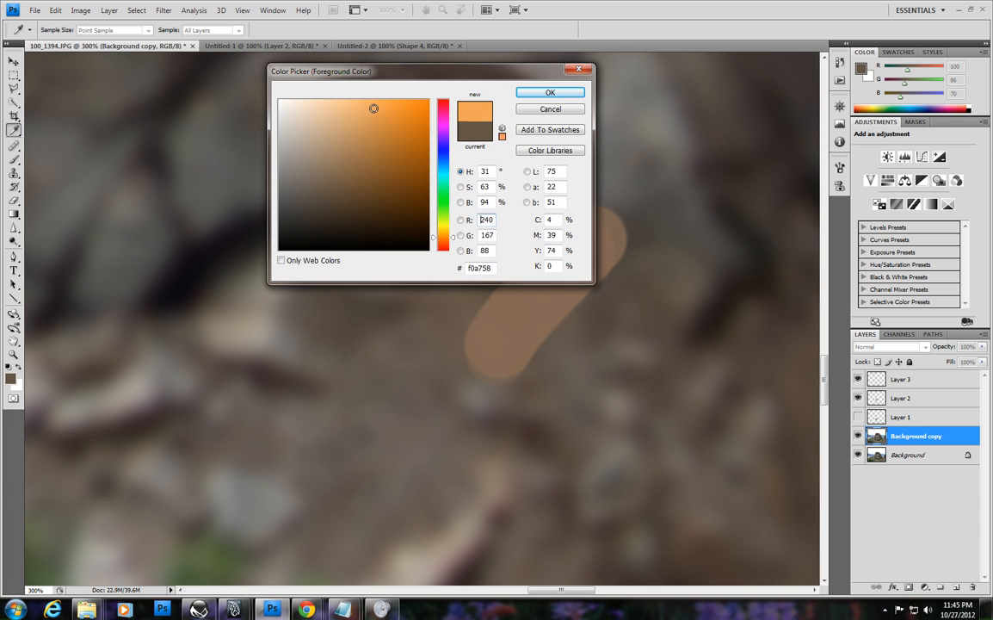
pyautogui.click(418, 225)
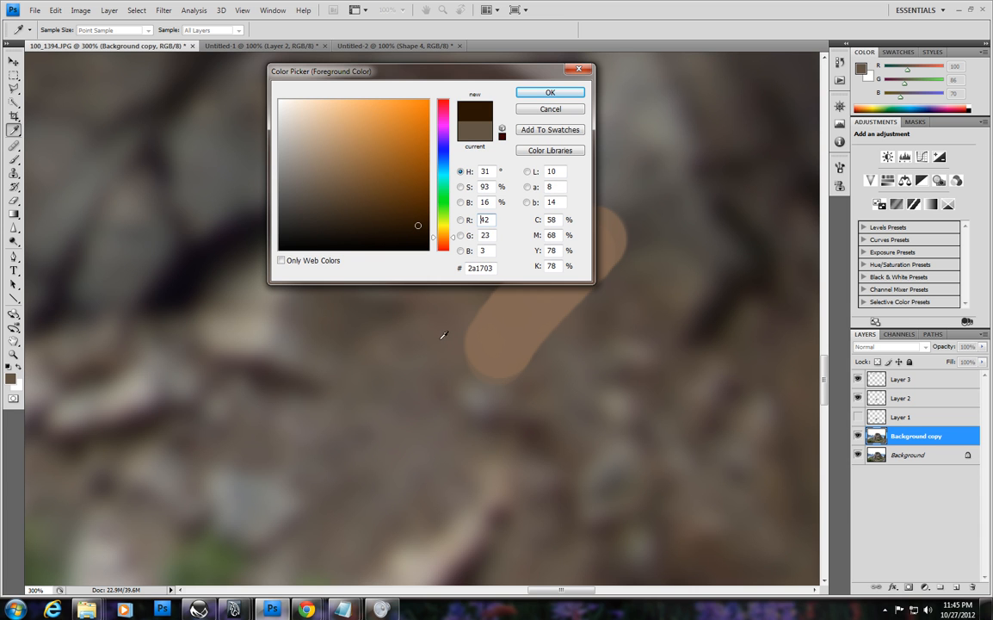
pyautogui.moveTo(411, 179)
pyautogui.mouseDown()
pyautogui.moveTo(366, 104)
pyautogui.moveTo(390, 178)
pyautogui.moveTo(401, 178)
pyautogui.moveTo(303, 102)
pyautogui.moveTo(290, 115)
pyautogui.mouseUp()
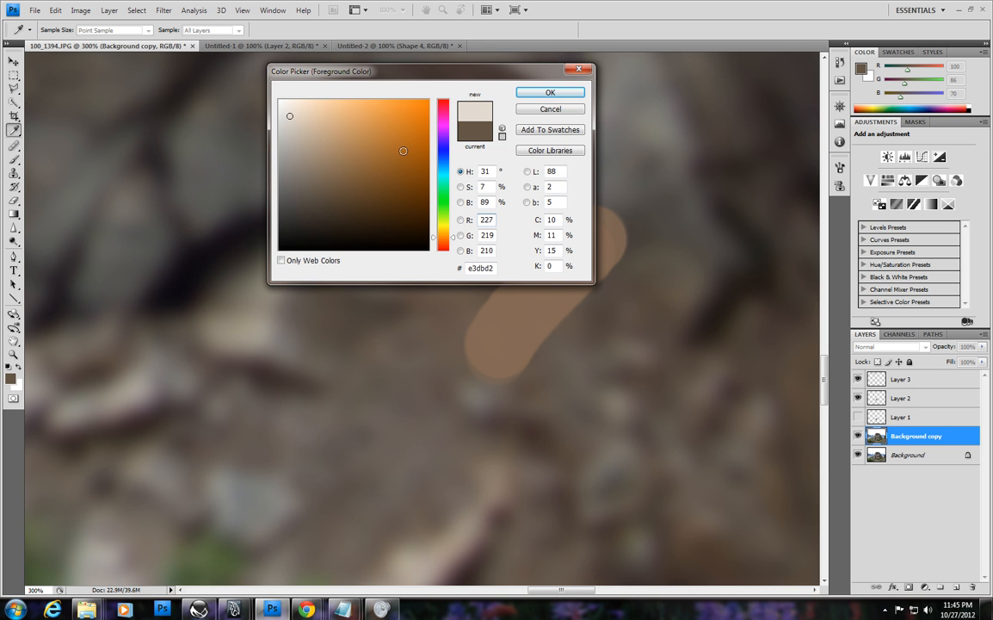
pyautogui.moveTo(406, 238)
pyautogui.mouseDown()
pyautogui.moveTo(393, 146)
pyautogui.moveTo(346, 111)
pyautogui.moveTo(288, 101)
pyautogui.mouseUp()
pyautogui.moveTo(400, 201)
pyautogui.mouseDown()
pyautogui.moveTo(410, 166)
pyautogui.moveTo(373, 111)
pyautogui.moveTo(258, 90)
pyautogui.mouseUp()
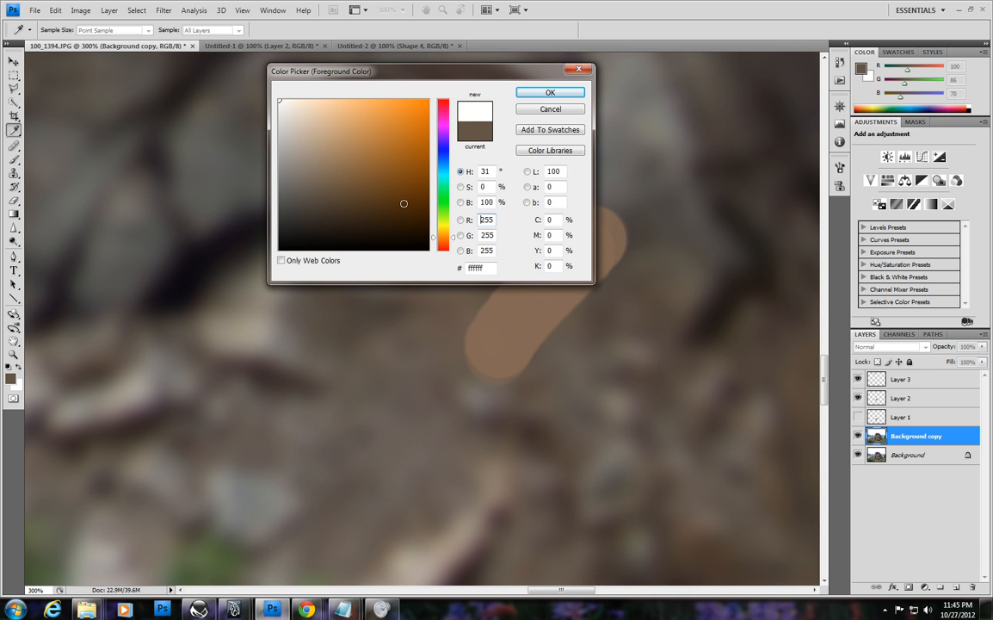
pyautogui.moveTo(412, 231)
pyautogui.mouseDown()
pyautogui.moveTo(415, 171)
pyautogui.moveTo(378, 111)
pyautogui.moveTo(398, 139)
pyautogui.moveTo(377, 115)
pyautogui.moveTo(282, 104)
pyautogui.mouseUp()
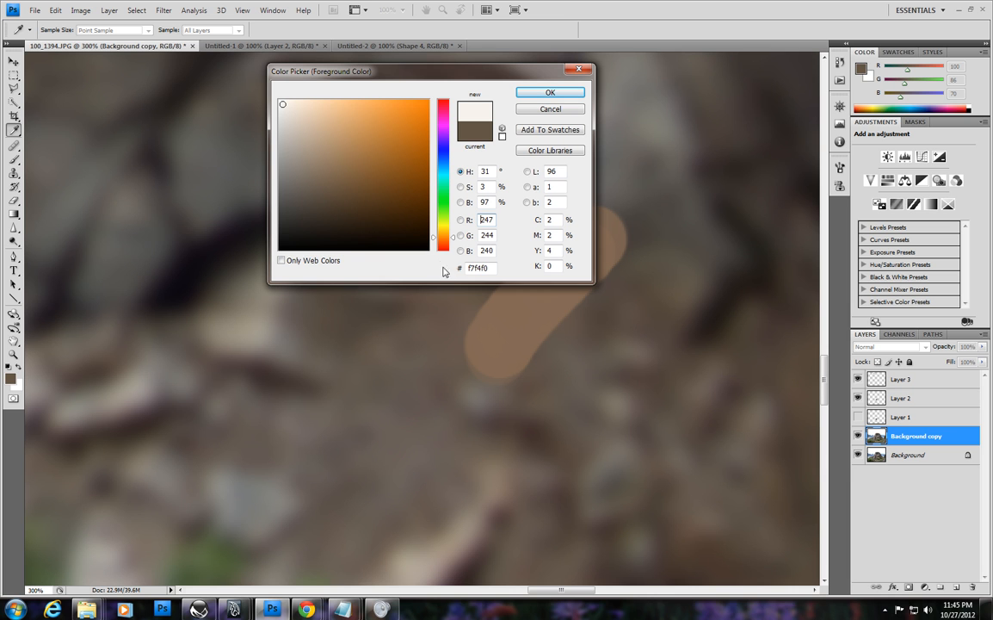
# - Choose a mid-tone tan brown, #a3825e, in the color picker and move the picker clear of the painted stroke
pyautogui.moveTo(333, 124)
pyautogui.mouseDown()
pyautogui.moveTo(384, 128)
pyautogui.moveTo(412, 204)
pyautogui.moveTo(308, 115)
pyautogui.moveTo(409, 207)
pyautogui.moveTo(289, 103)
pyautogui.moveTo(417, 217)
pyautogui.moveTo(290, 104)
pyautogui.moveTo(366, 148)
pyautogui.moveTo(338, 136)
pyautogui.mouseUp()
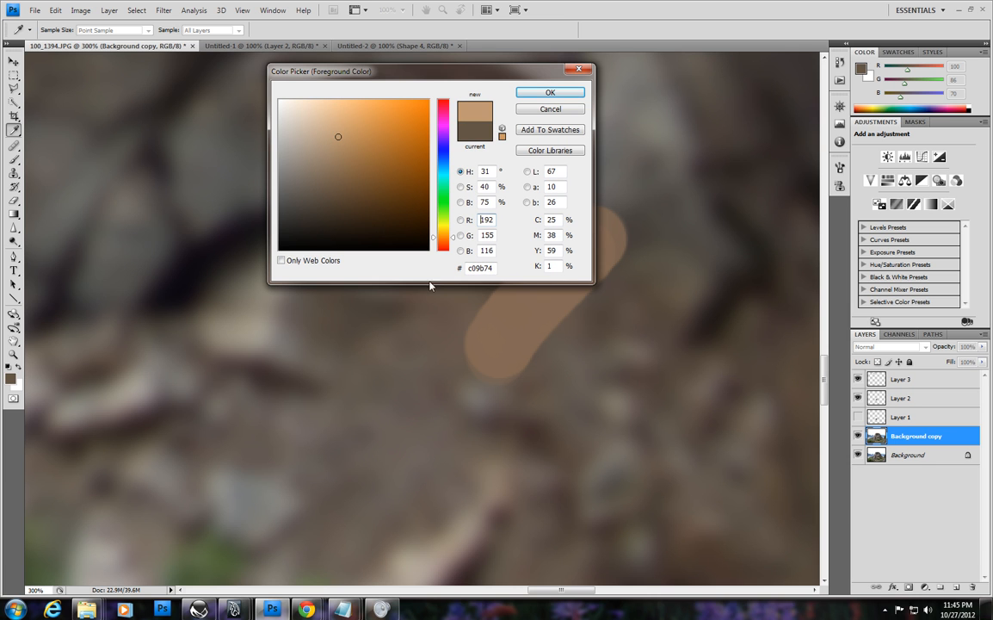
pyautogui.moveTo(348, 191)
pyautogui.mouseDown()
pyautogui.moveTo(342, 144)
pyautogui.moveTo(401, 197)
pyautogui.moveTo(381, 212)
pyautogui.moveTo(371, 141)
pyautogui.moveTo(328, 151)
pyautogui.moveTo(397, 164)
pyautogui.moveTo(387, 191)
pyautogui.moveTo(401, 162)
pyautogui.moveTo(316, 132)
pyautogui.moveTo(348, 181)
pyautogui.moveTo(315, 136)
pyautogui.moveTo(342, 153)
pyautogui.mouseUp()
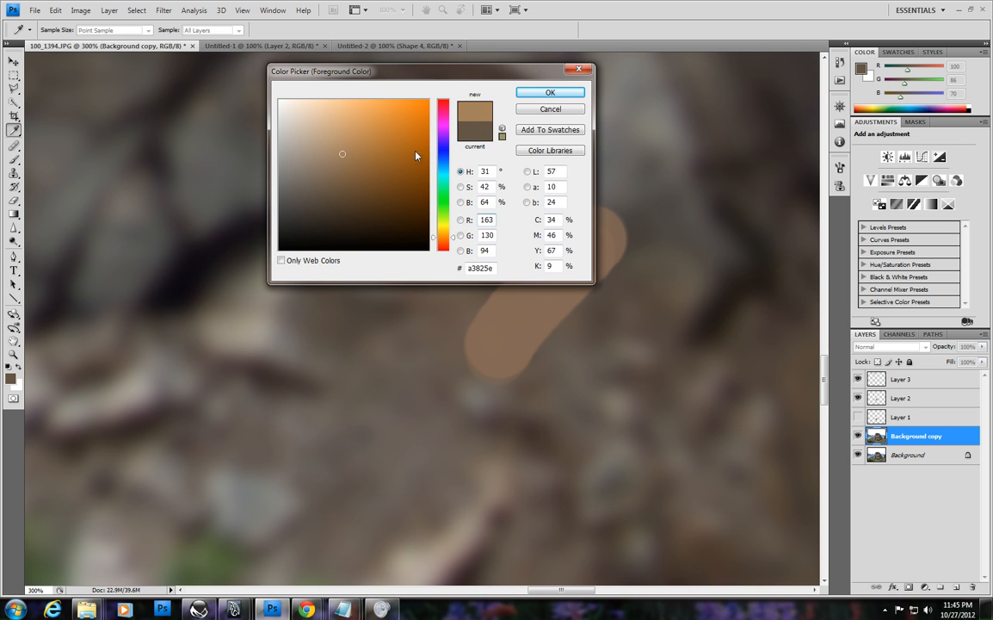
pyautogui.moveTo(499, 72); pyautogui.dragTo(453, 66)
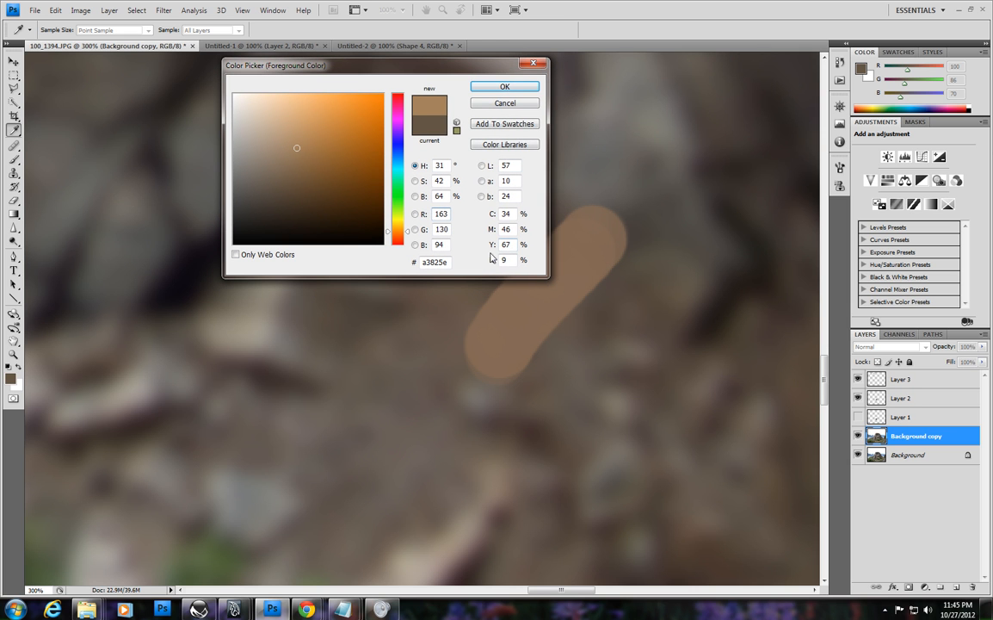
# - Cancel the color picker, bring the exercise notes into view to read them, and move them aside again
pyautogui.click(503, 103)
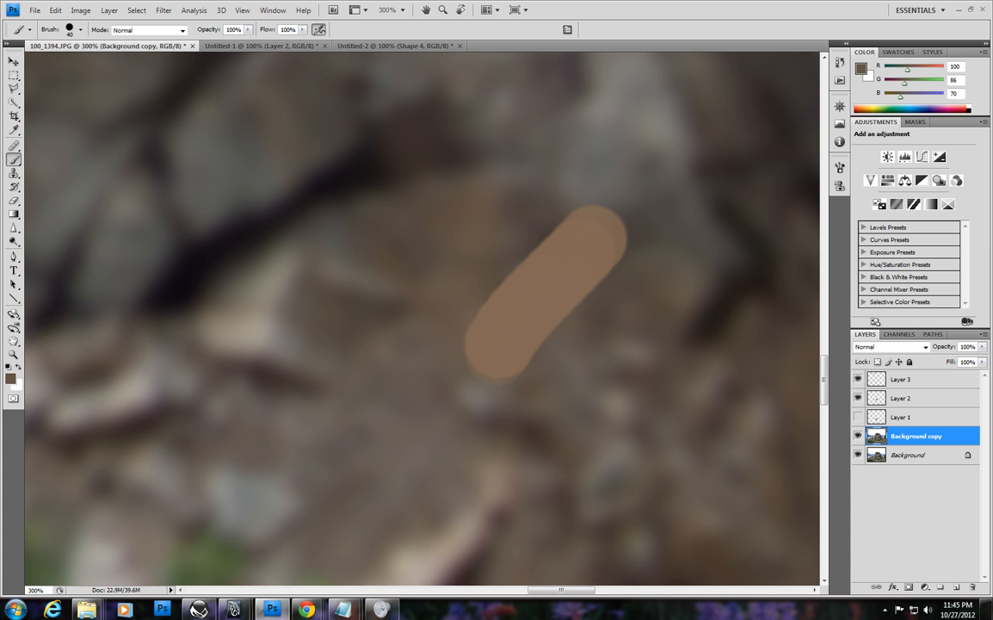
pyautogui.moveTo(991, 19); pyautogui.dragTo(449, 74)
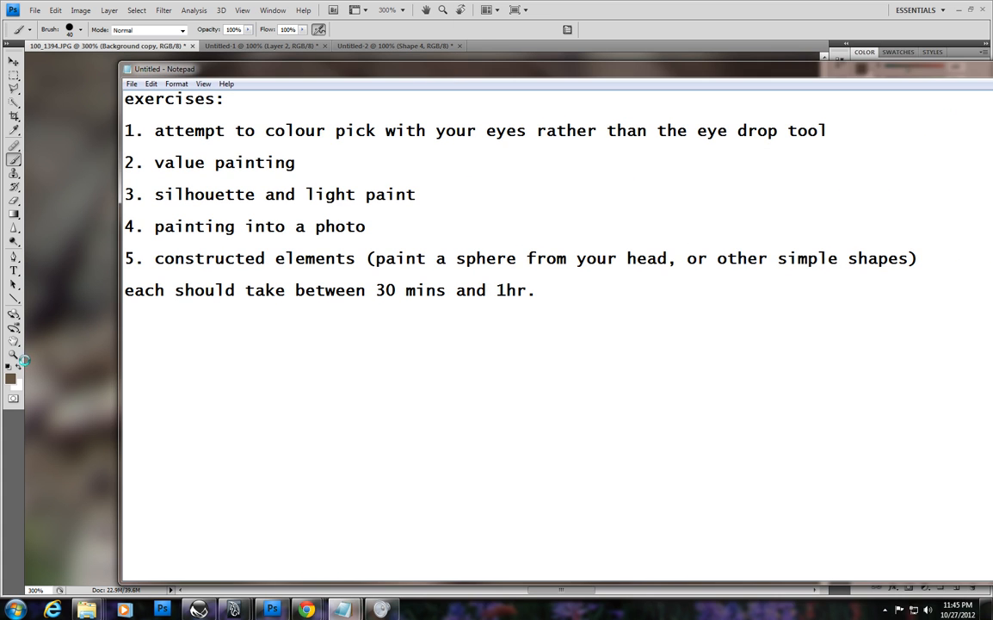
pyautogui.moveTo(363, 71); pyautogui.dragTo(991, 74)
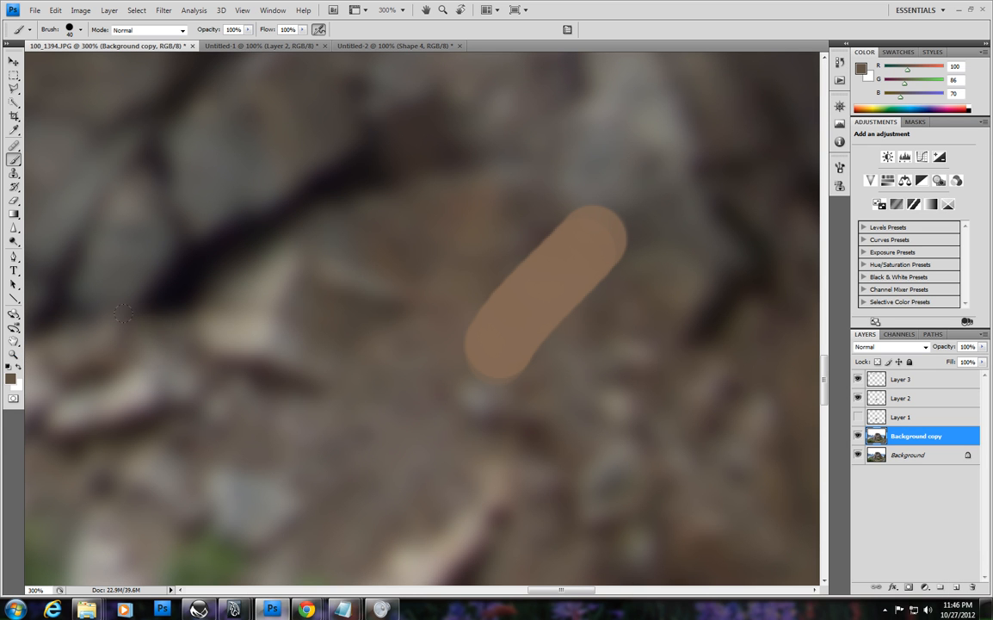
# - Sample a light grey-brown from the blurred rocks as the foreground color and hide the Background copy layer
pyautogui.keyDown('alt'); pyautogui.click(254, 322); pyautogui.keyUp('alt')
pyautogui.press('z')
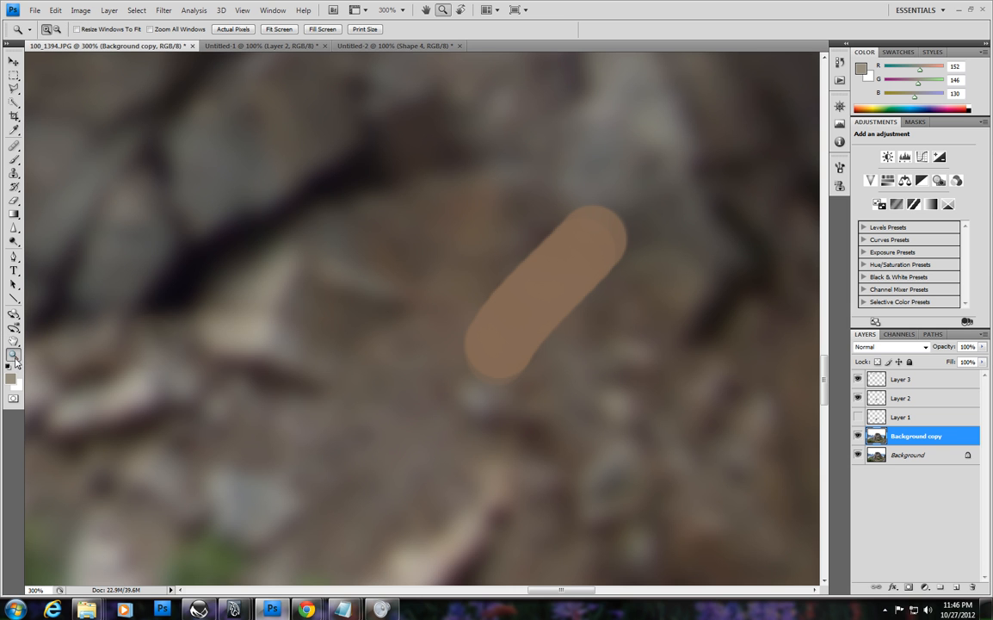
pyautogui.keyDown('alt'); pyautogui.click(266, 327); pyautogui.keyUp('alt')
pyautogui.keyDown('alt'); pyautogui.click(280, 328); pyautogui.keyUp('alt')
pyautogui.keyDown('alt'); pyautogui.click(281, 328); pyautogui.keyUp('alt')
pyautogui.keyDown('alt'); pyautogui.click(281, 333); pyautogui.keyUp('alt')
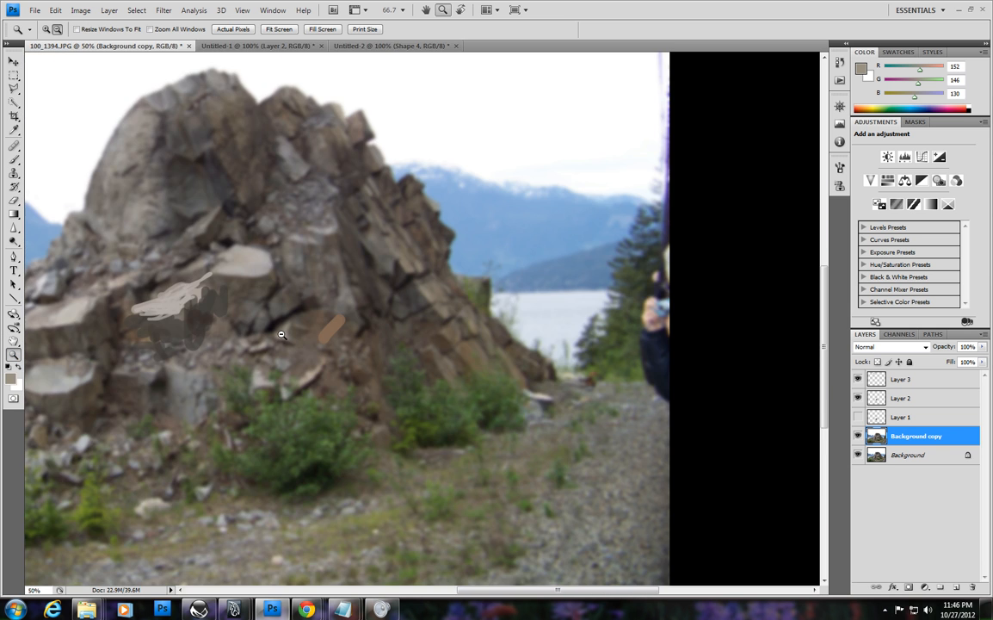
pyautogui.keyDown('alt'); pyautogui.click(282, 333); pyautogui.keyUp('alt')
pyautogui.click(857, 436)
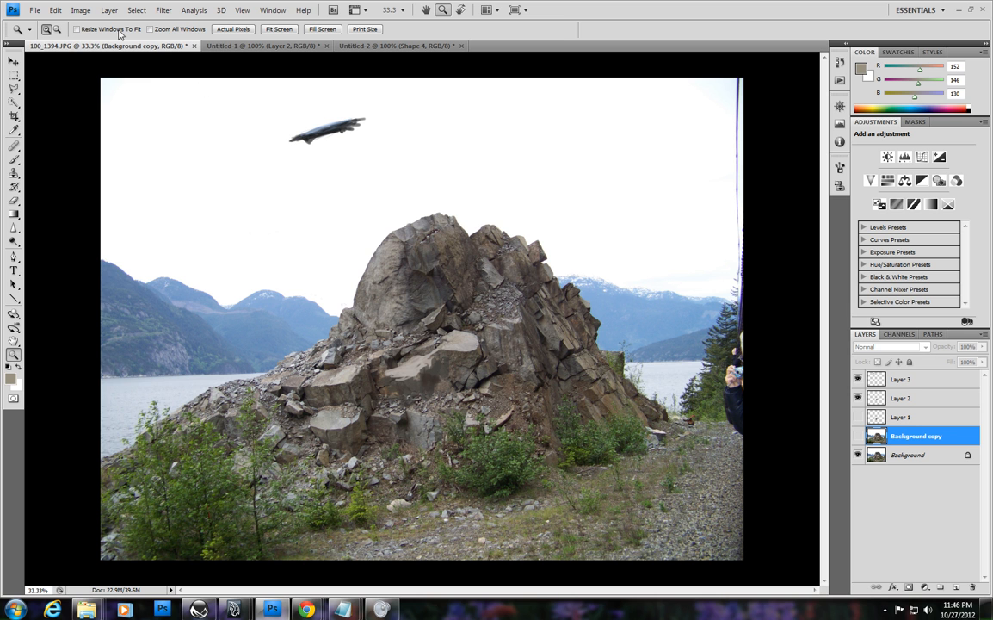
# - Try desaturating the Background layer to show the photo in greyscale, and undo it
pyautogui.click(115, 14)
pyautogui.moveTo(83, 17)
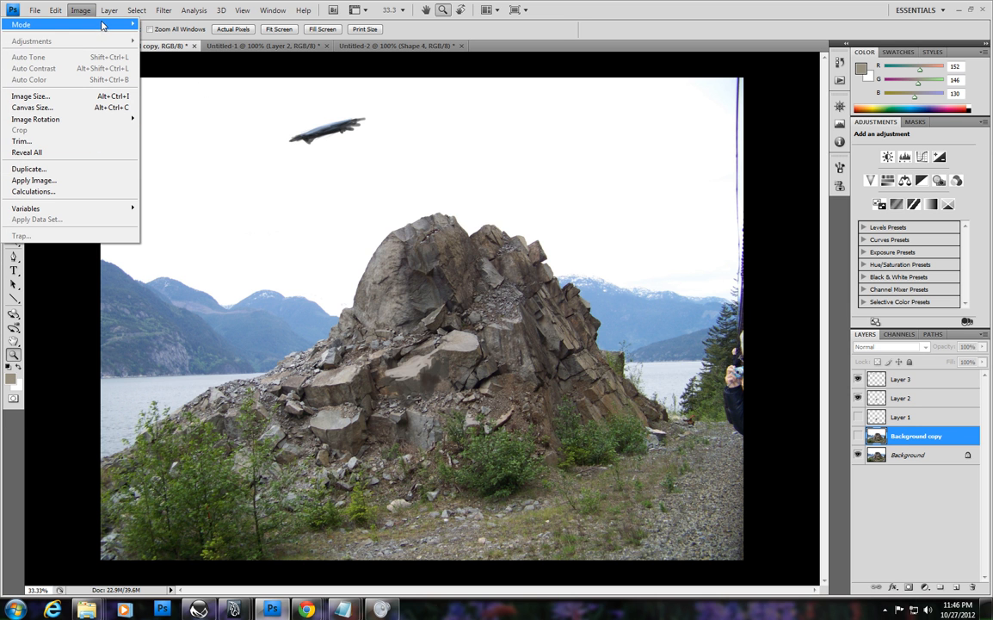
pyautogui.click(902, 452)
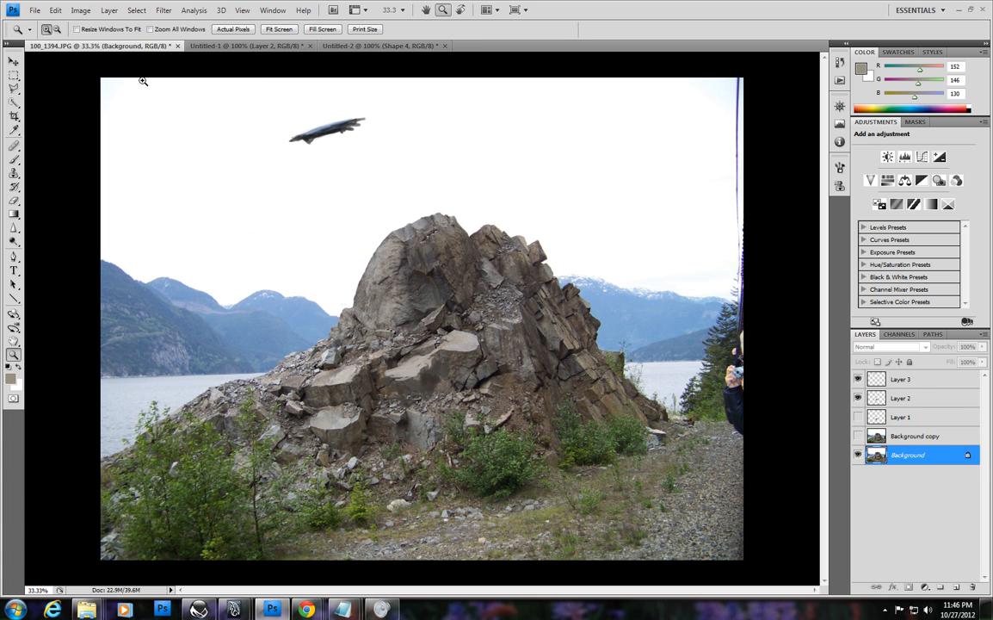
pyautogui.click(85, 14)
pyautogui.moveTo(107, 40)
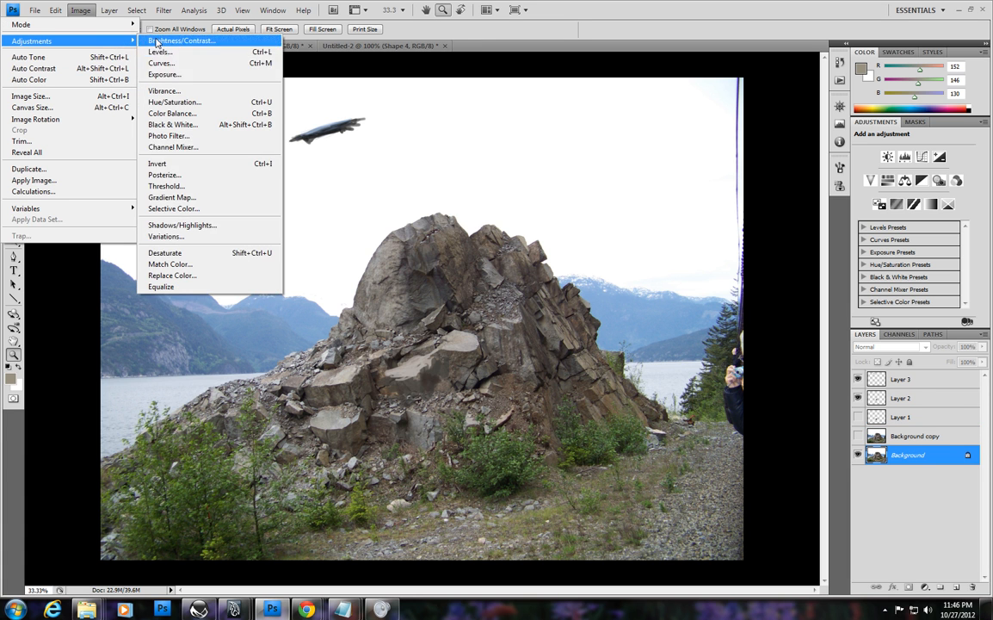
pyautogui.click(189, 255)
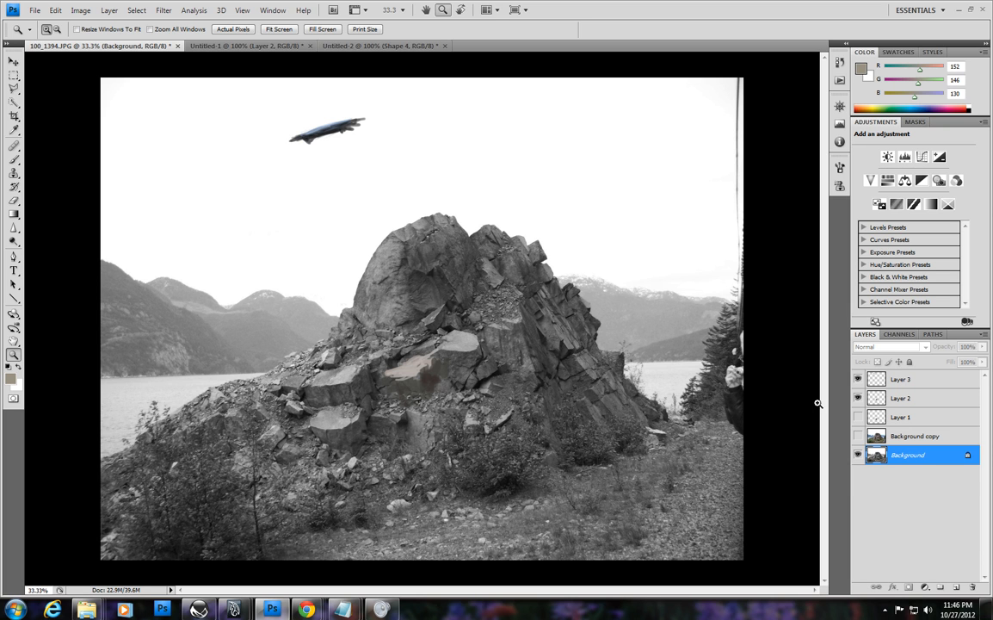
pyautogui.hotkey('ctrl', 'z')
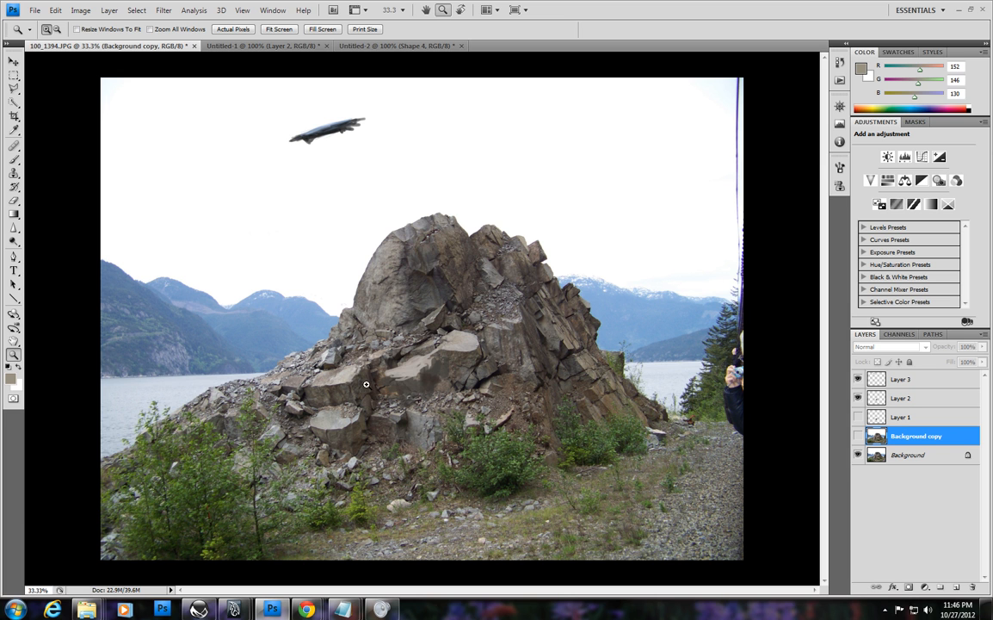
# - Show the blurred Background copy layer and hide Layer 2 and Layer 3
pyautogui.click(858, 437)
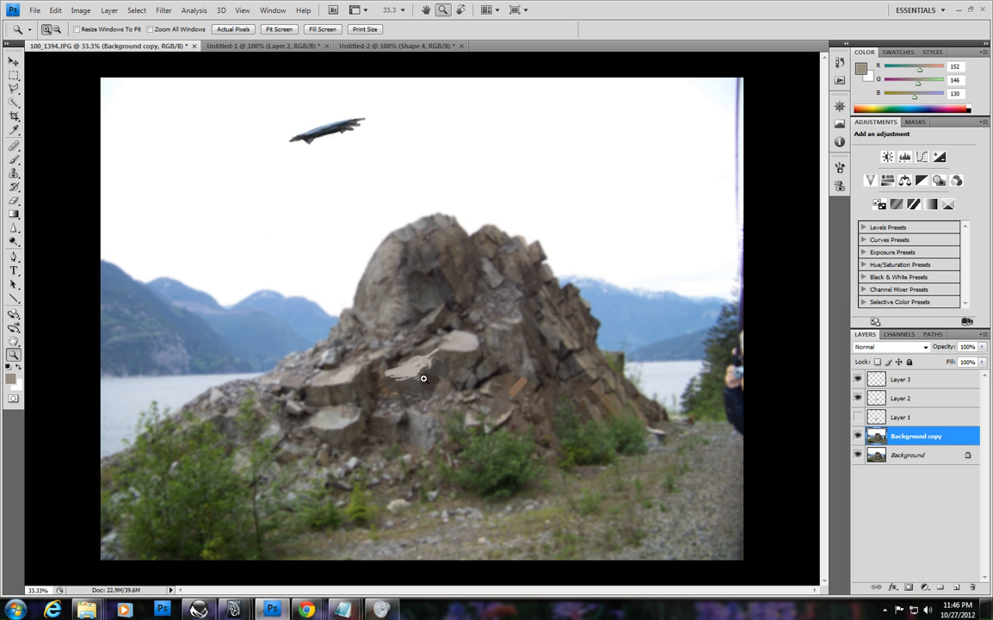
pyautogui.click(859, 437)
pyautogui.click(859, 436)
pyautogui.click(859, 398)
pyautogui.click(855, 380)
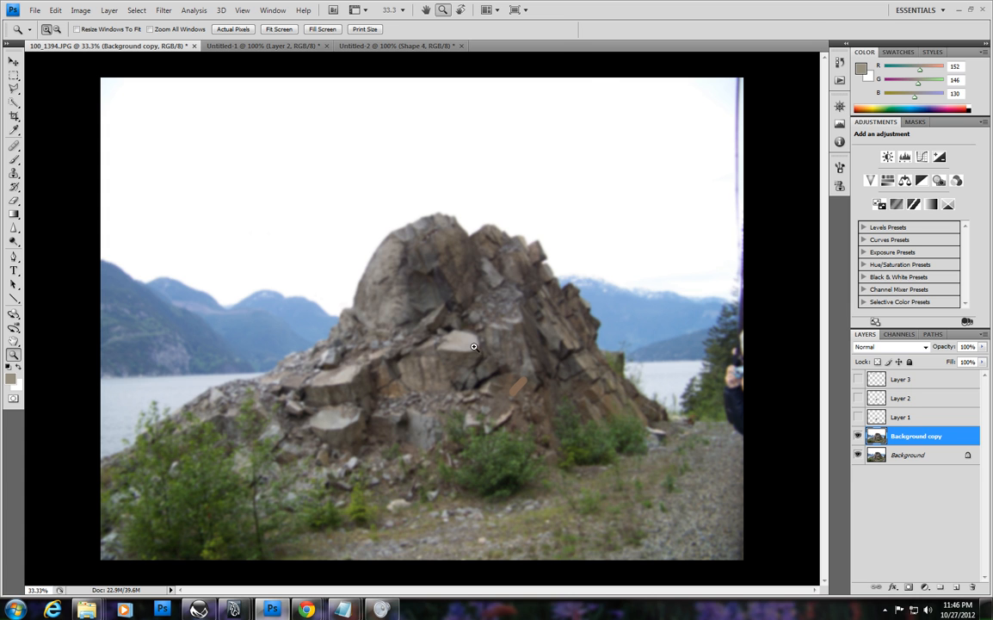
# - Try the Cutout filter on the blurred copy with 8 levels, edge simplicity 0 and edge fidelity 1, cancel it, and undo the image downsizing
pyautogui.hotkey('ctrl', 'alt', 'f')
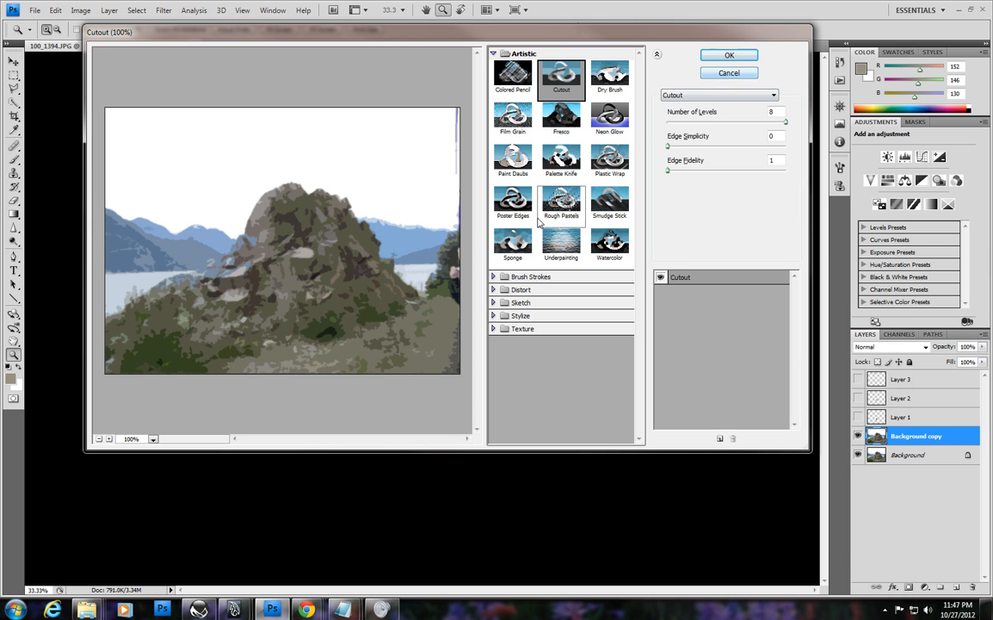
pyautogui.click(742, 75)
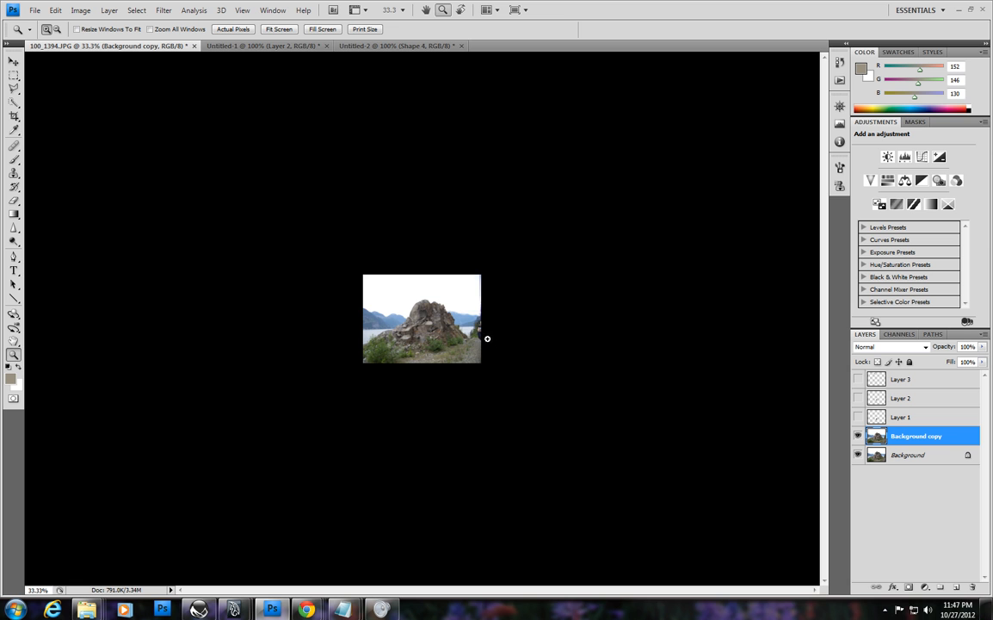
pyautogui.hotkey('ctrl', 'z')
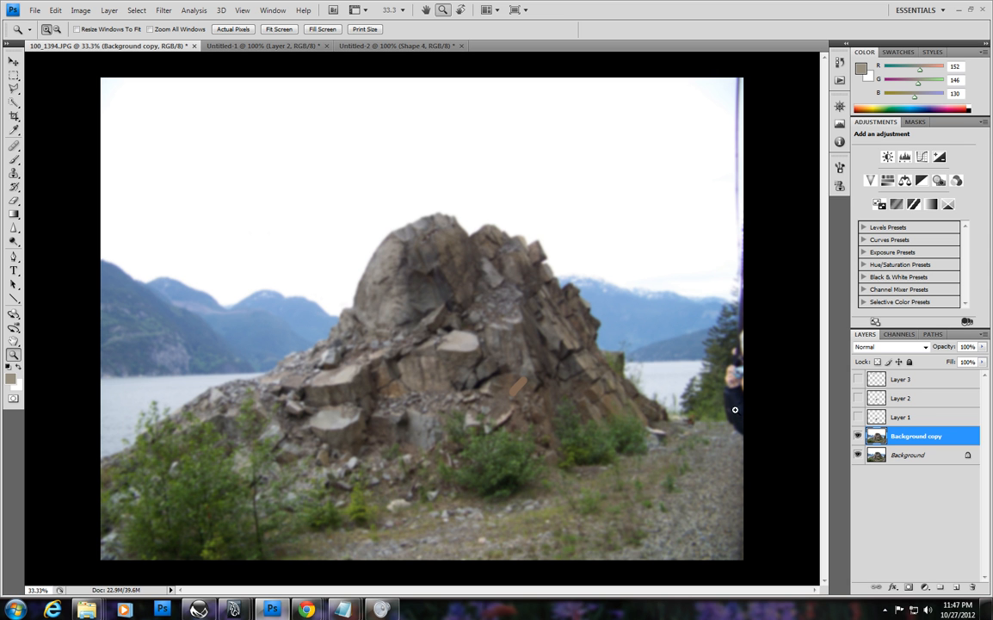
# - Hide the blurred Background copy layer and show the painted rock on Layer 1
pyautogui.click(857, 435)
pyautogui.click(857, 416)
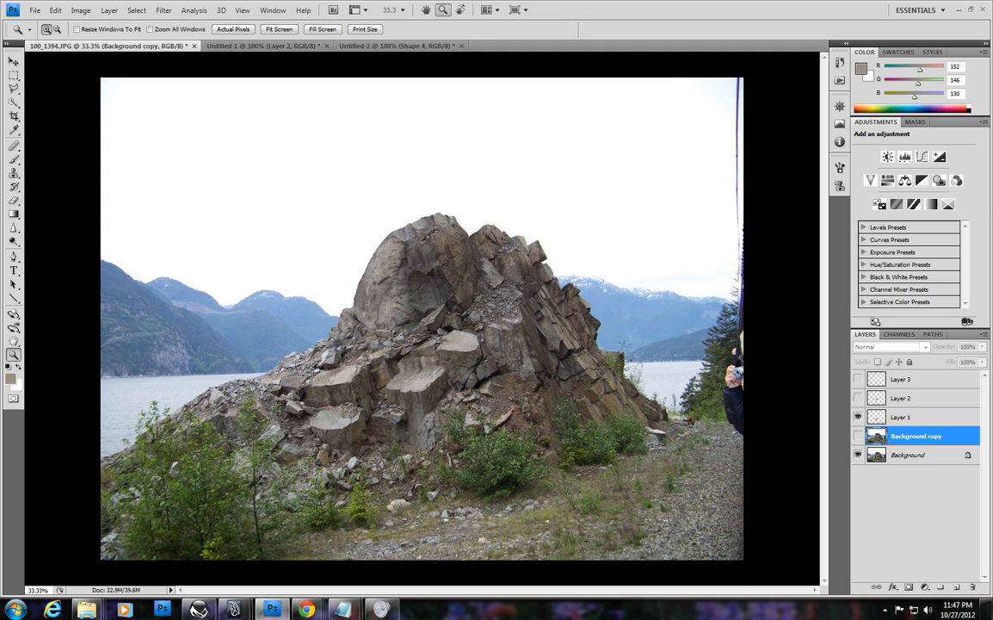
# - Review the list of five painting exercises and the suggested time for each in Notepad, and put the notes away
pyautogui.moveTo(992, 104); pyautogui.dragTo(294, 72)
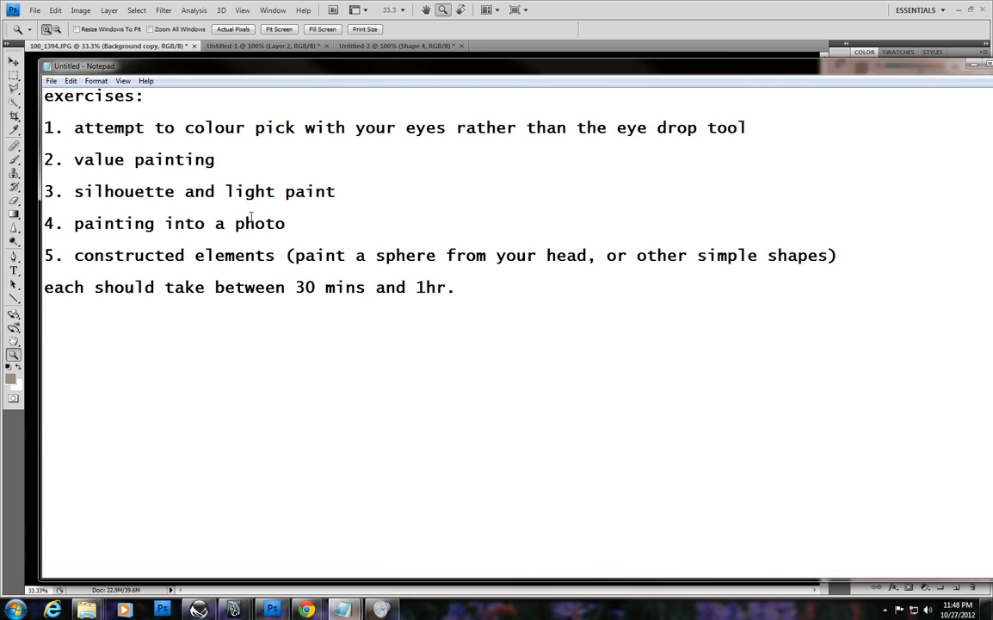
pyautogui.click(291, 224)
pyautogui.moveTo(395, 68); pyautogui.dragTo(407, 105)
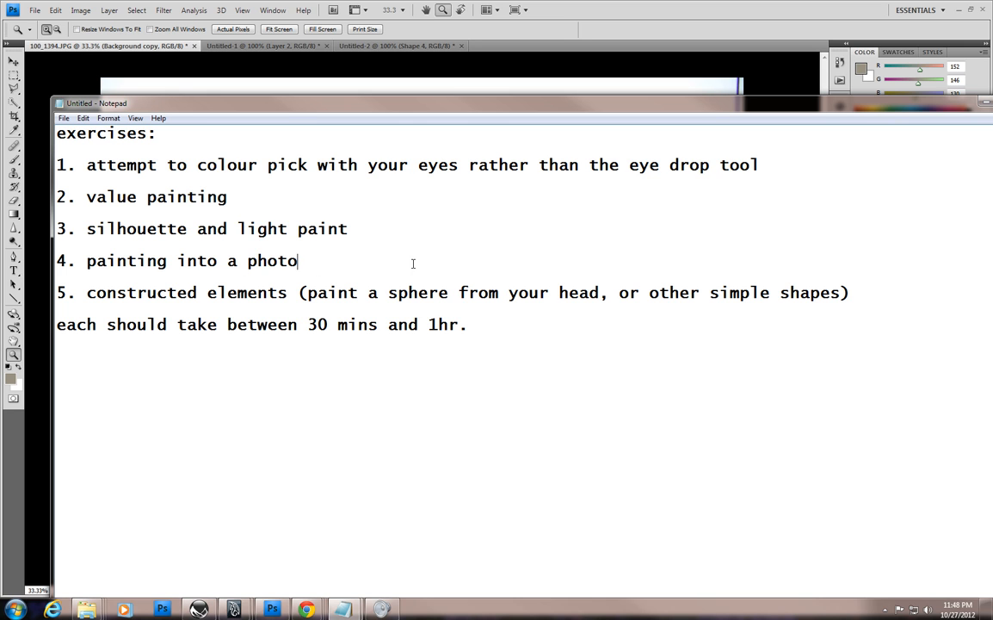
pyautogui.moveTo(515, 98); pyautogui.dragTo(528, 159)
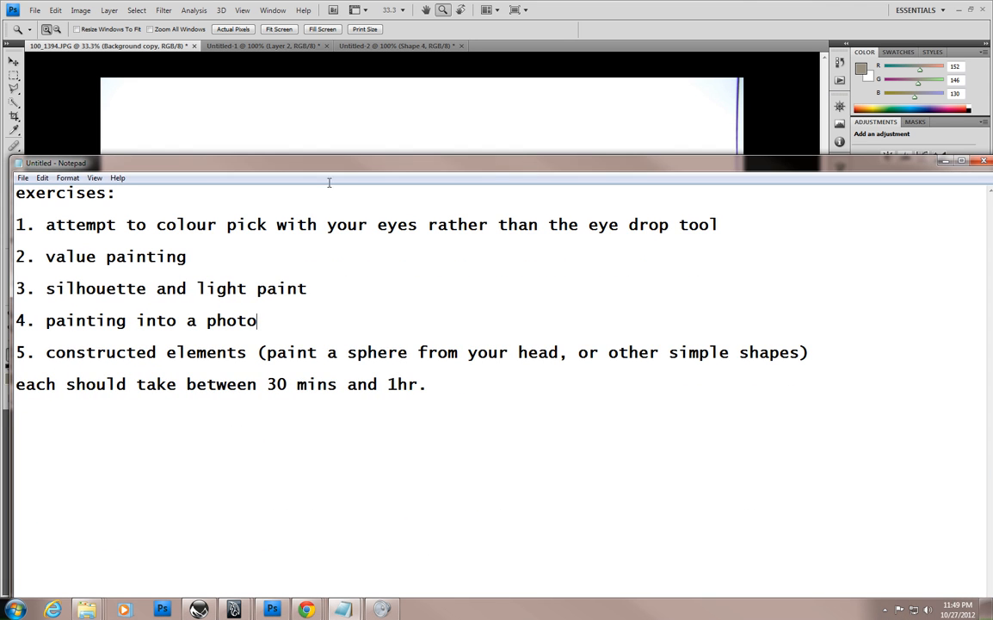
pyautogui.moveTo(656, 165); pyautogui.dragTo(599, 112)
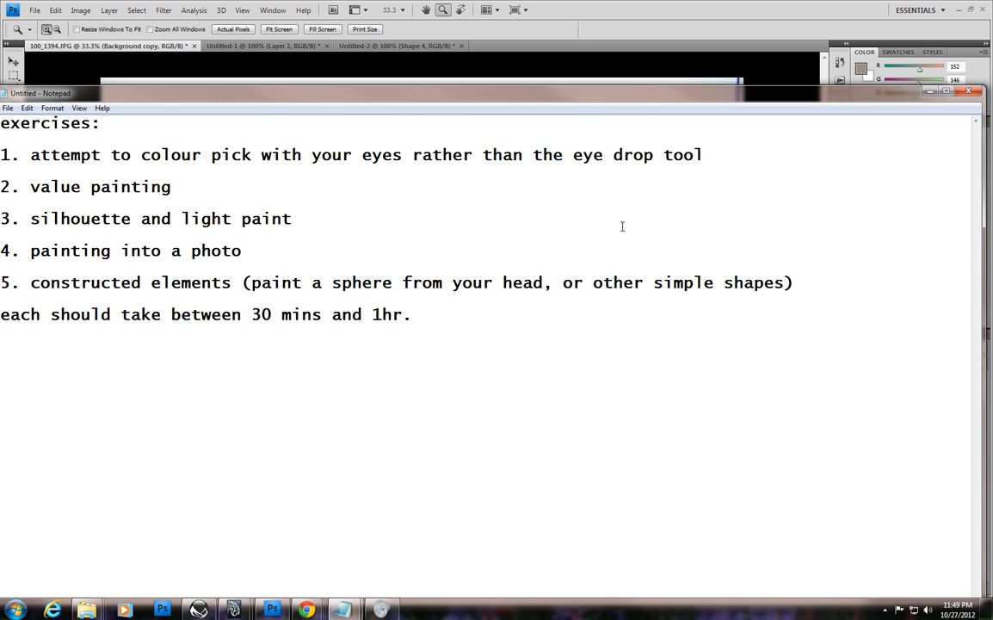
pyautogui.moveTo(606, 98); pyautogui.dragTo(672, 65)
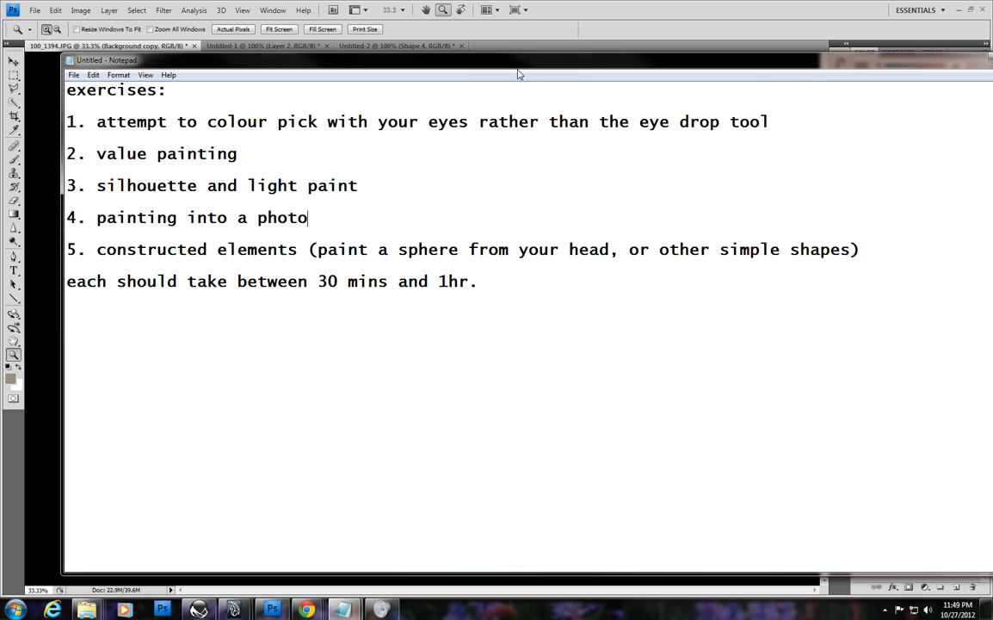
pyautogui.moveTo(470, 61); pyautogui.dragTo(448, 65)
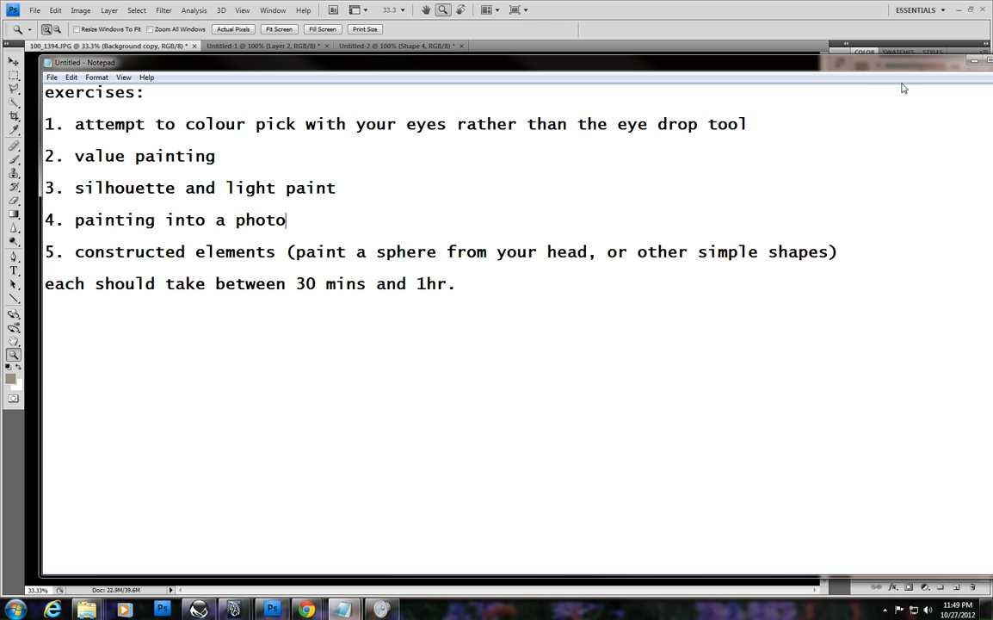
pyautogui.moveTo(891, 65); pyautogui.dragTo(884, 58)
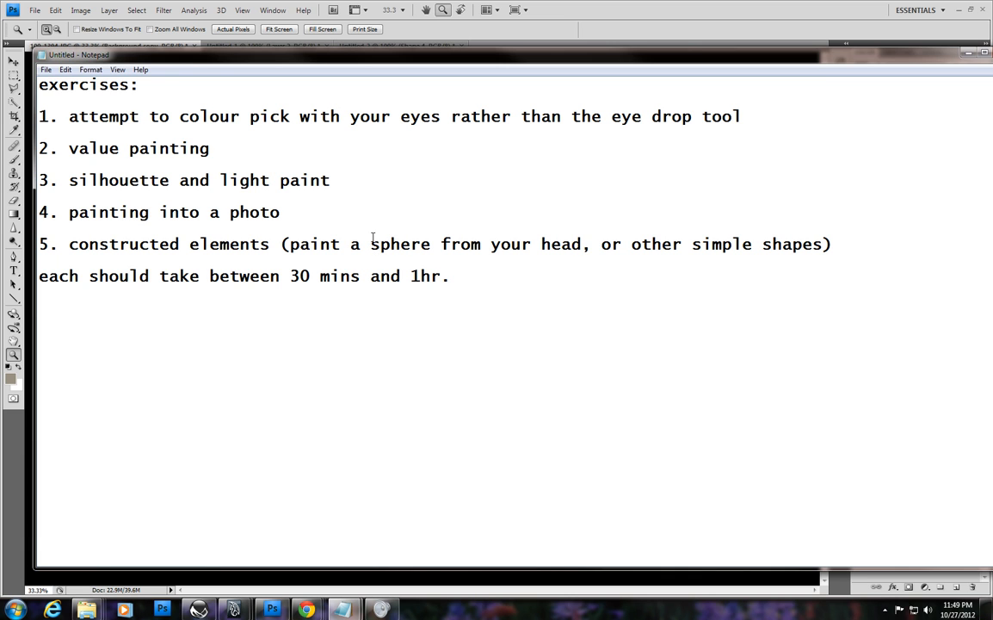
pyautogui.click(966, 53)
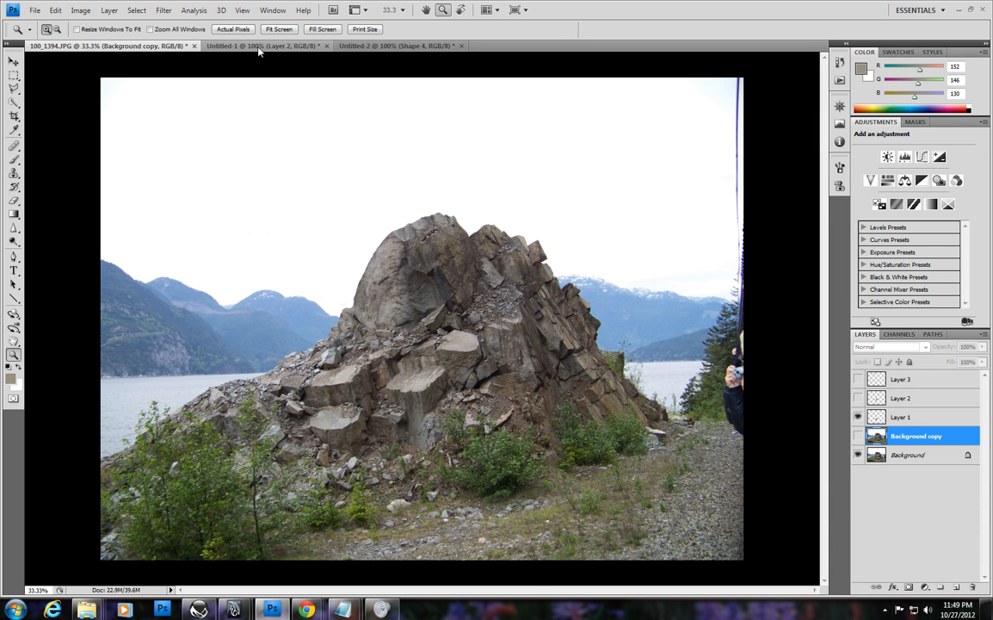
# - Switch to the Untitled-1 document with the city photo and add a new empty layer for drawing guide lines
pyautogui.click(226, 48)
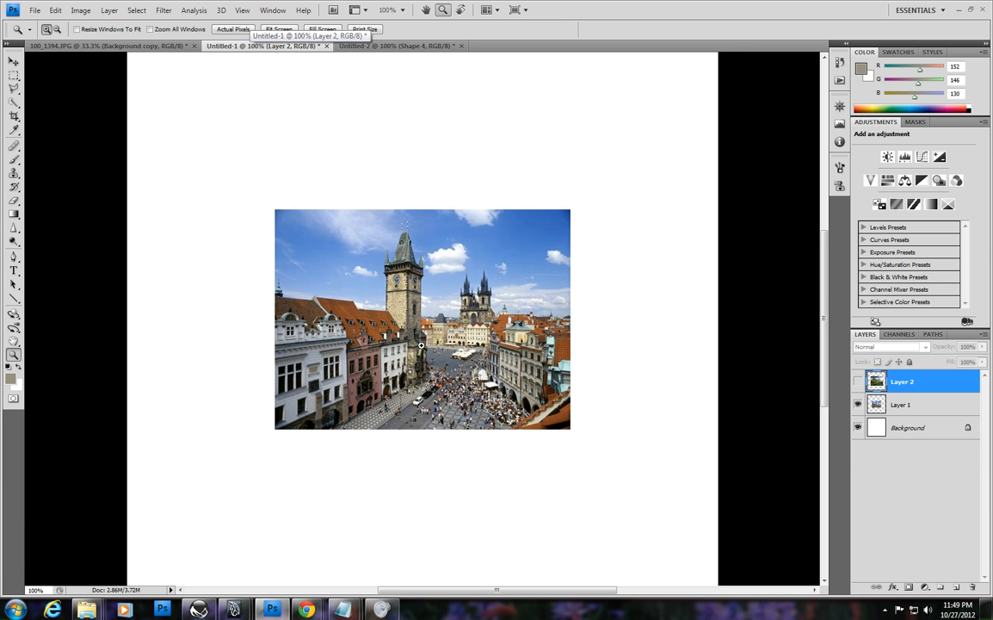
pyautogui.click(447, 368)
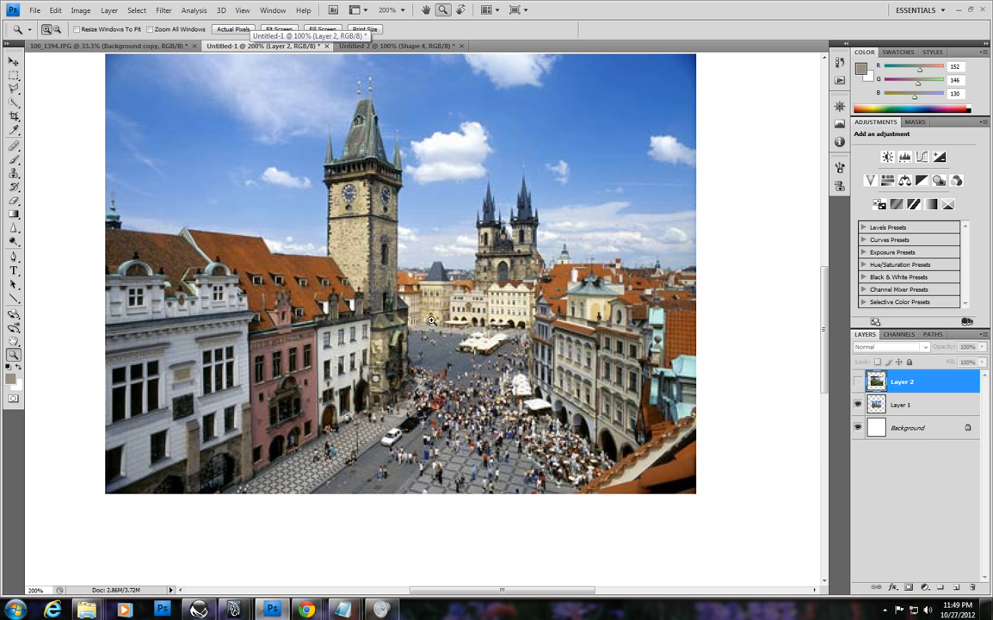
pyautogui.moveTo(422, 266); pyautogui.dragTo(416, 310)
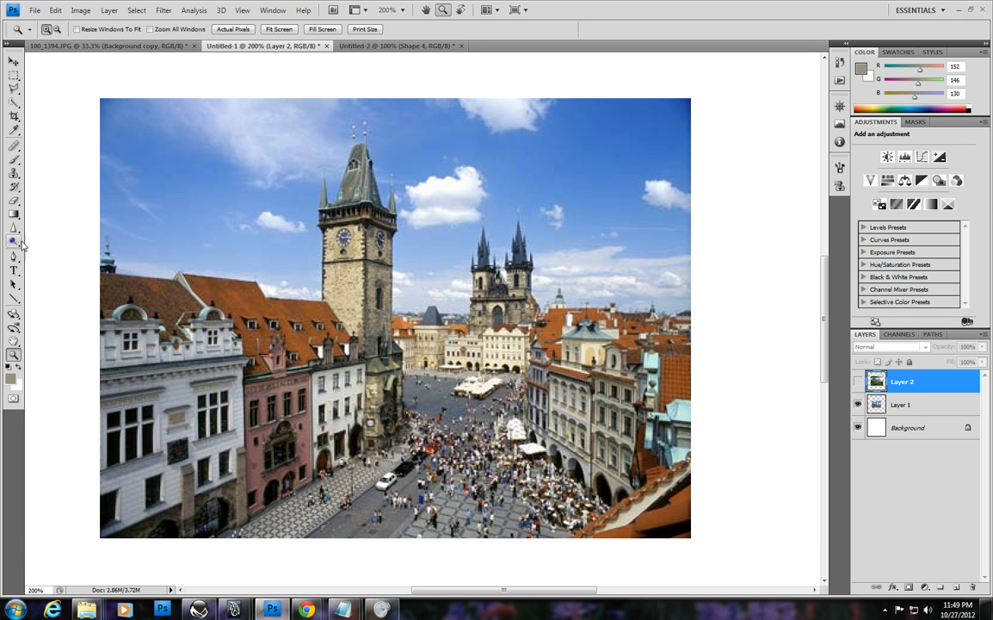
pyautogui.click(14, 298)
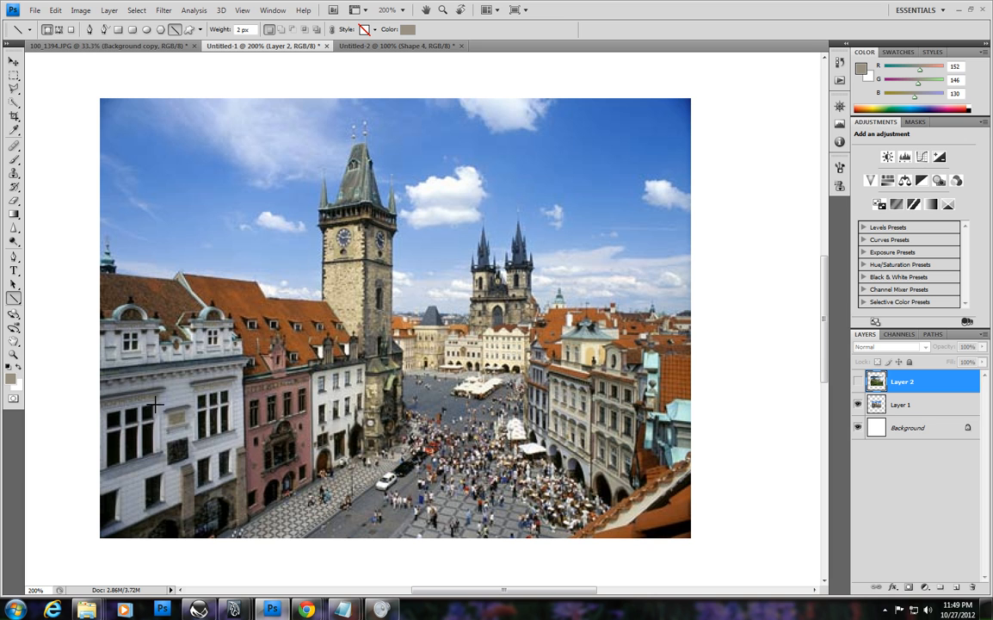
pyautogui.hotkey('ctrl', 'shift', 'alt', 'n')
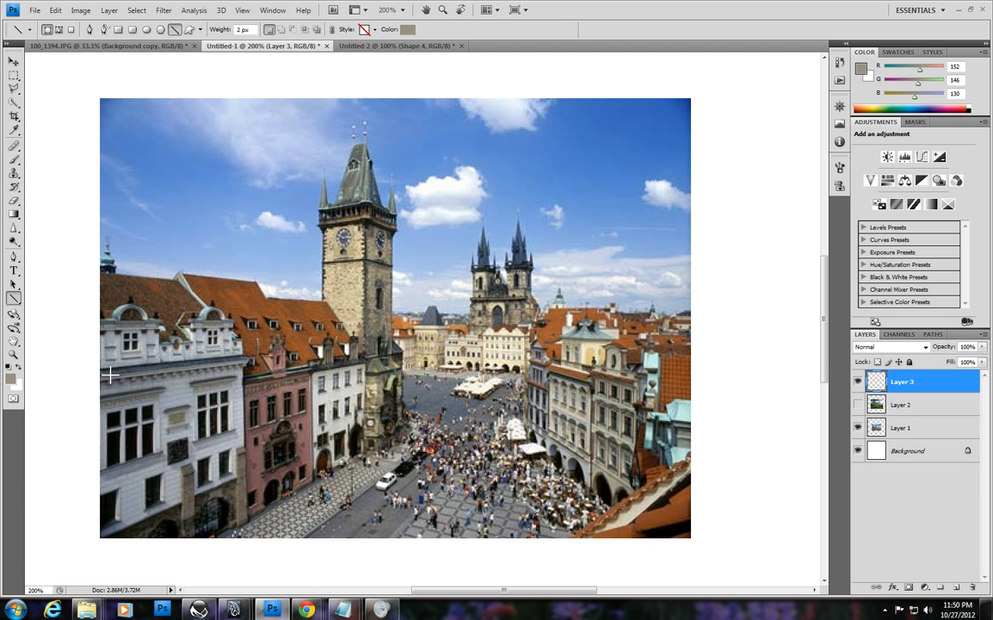
# - Undo the first line attempt and draw two 2 px perspective lines from the white building's cornice and lower facade, converging across the square
pyautogui.hotkey('ctrl', 'z')
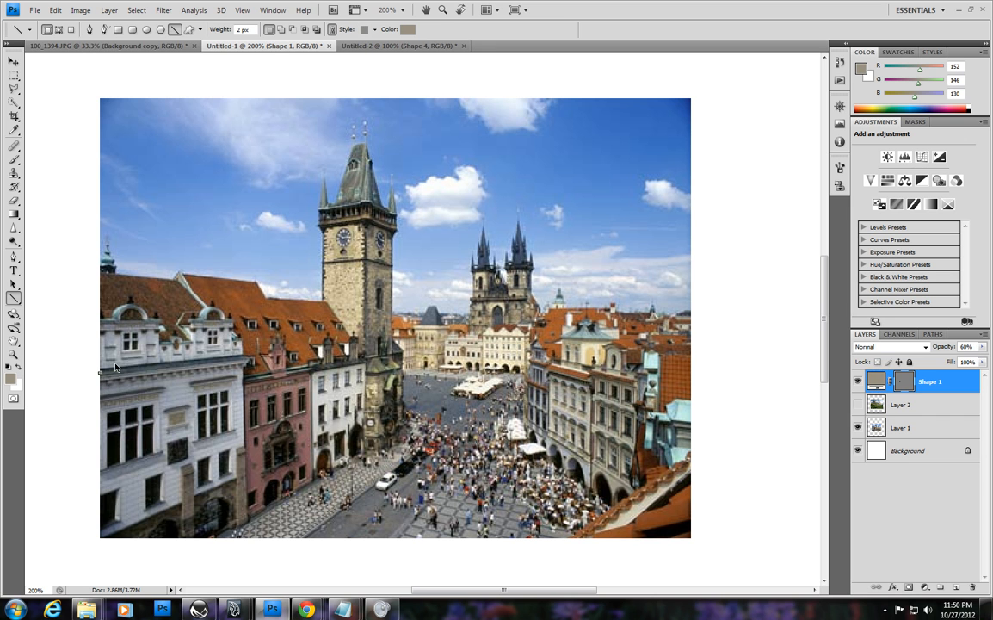
pyautogui.hotkey('ctrl', 'alt', 'z')
pyautogui.hotkey('ctrl', 'alt', 'z')
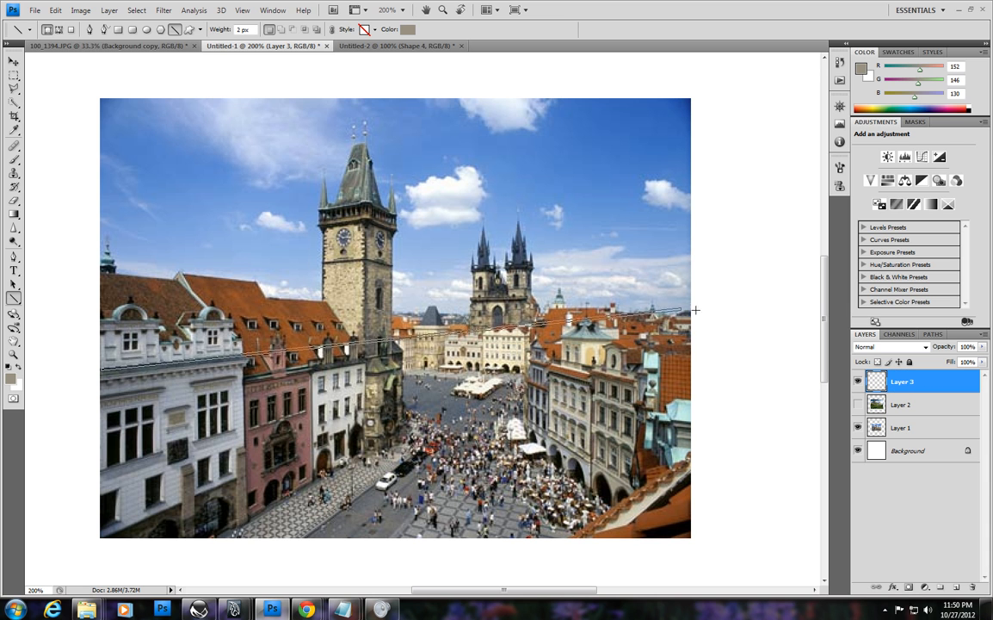
pyautogui.moveTo(102, 368); pyautogui.dragTo(716, 315)
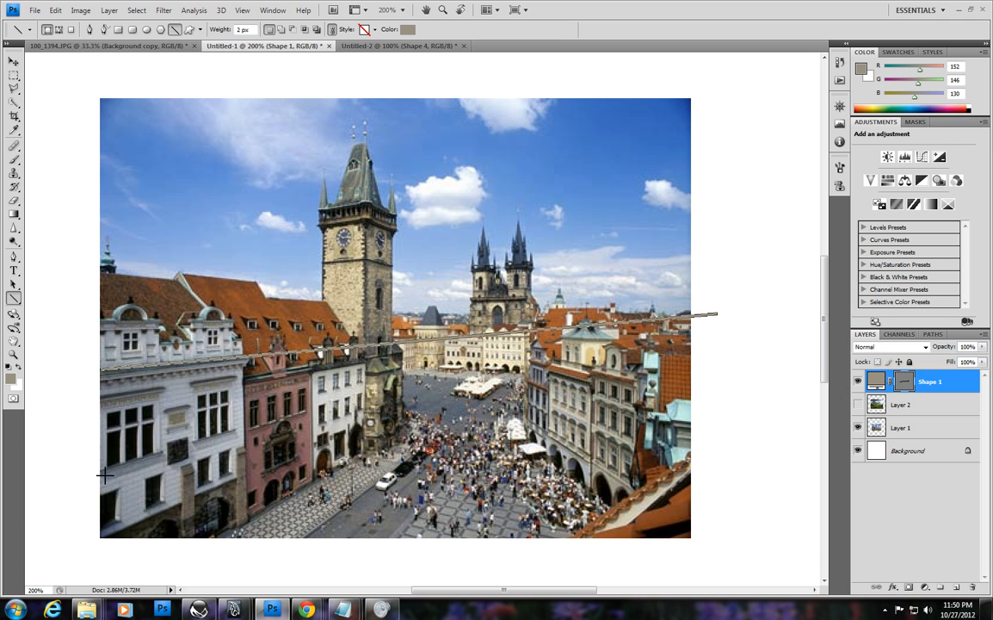
pyautogui.moveTo(100, 471); pyautogui.dragTo(586, 293)
# - Draw a horizontal 2 px horizon line from near the crossing of the two perspective lines to past the canvas's left edge
pyautogui.press('space')
pyautogui.moveTo(433, 381); pyautogui.dragTo(528, 372)
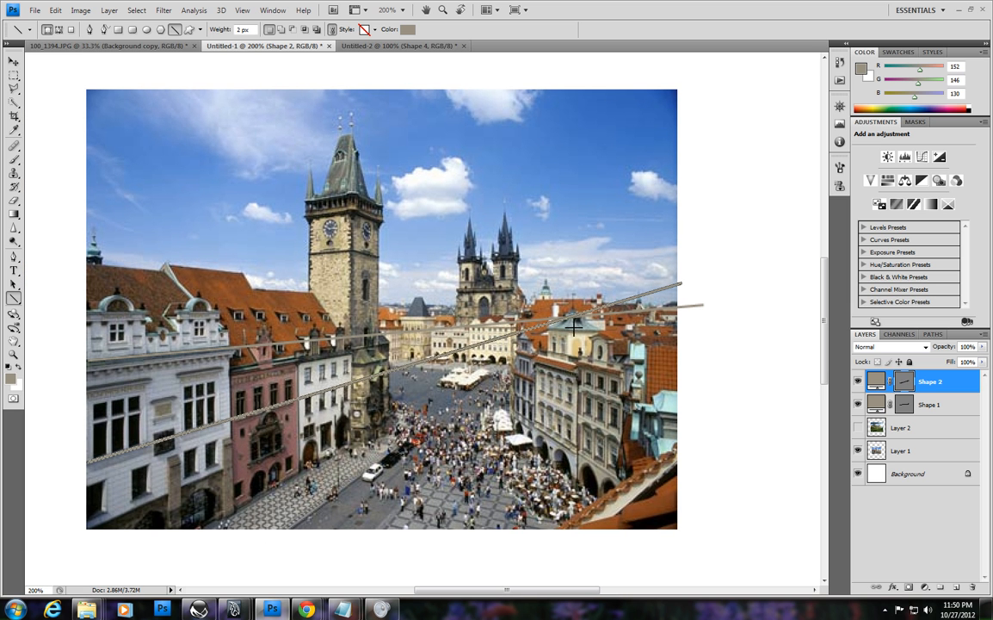
pyautogui.moveTo(570, 316); pyautogui.dragTo(87, 316)
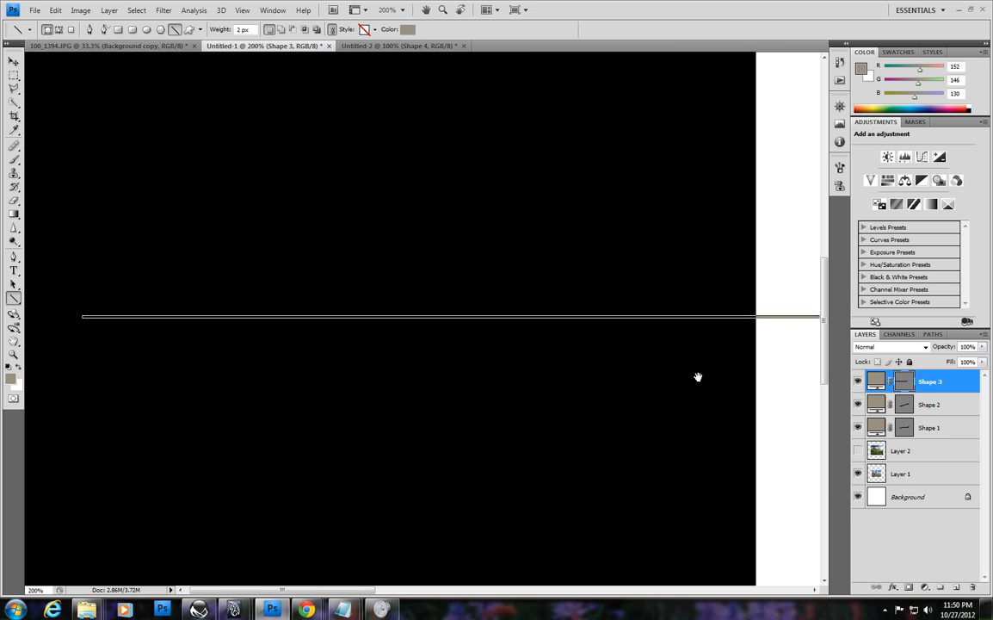
# - Move the horizontal horizon line rightward so it spans the full width of the city photo
pyautogui.moveTo(738, 377); pyautogui.dragTo(415, 383)
pyautogui.click(14, 61)
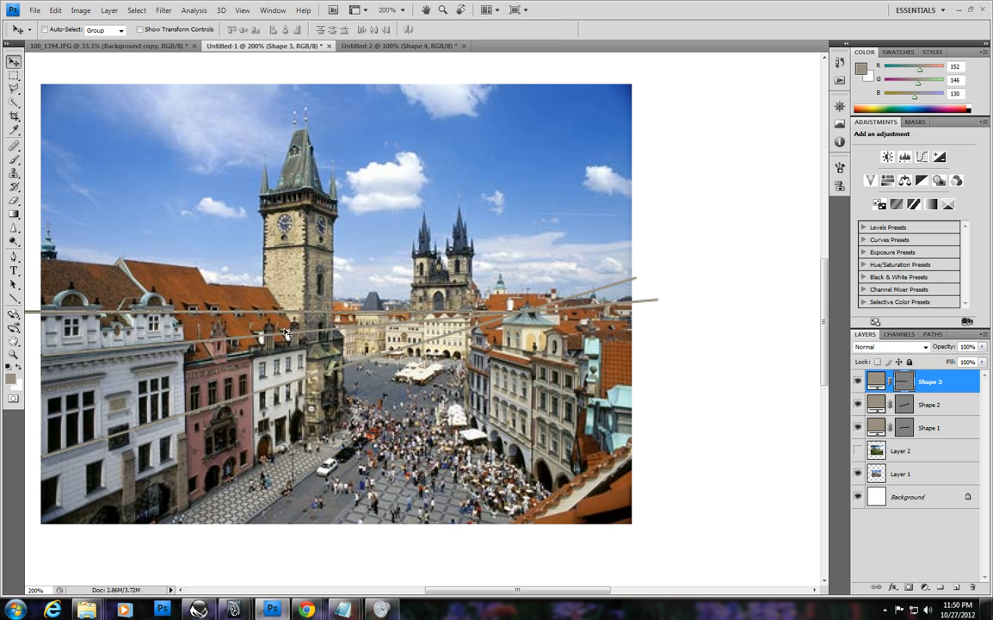
pyautogui.moveTo(241, 327); pyautogui.dragTo(413, 320)
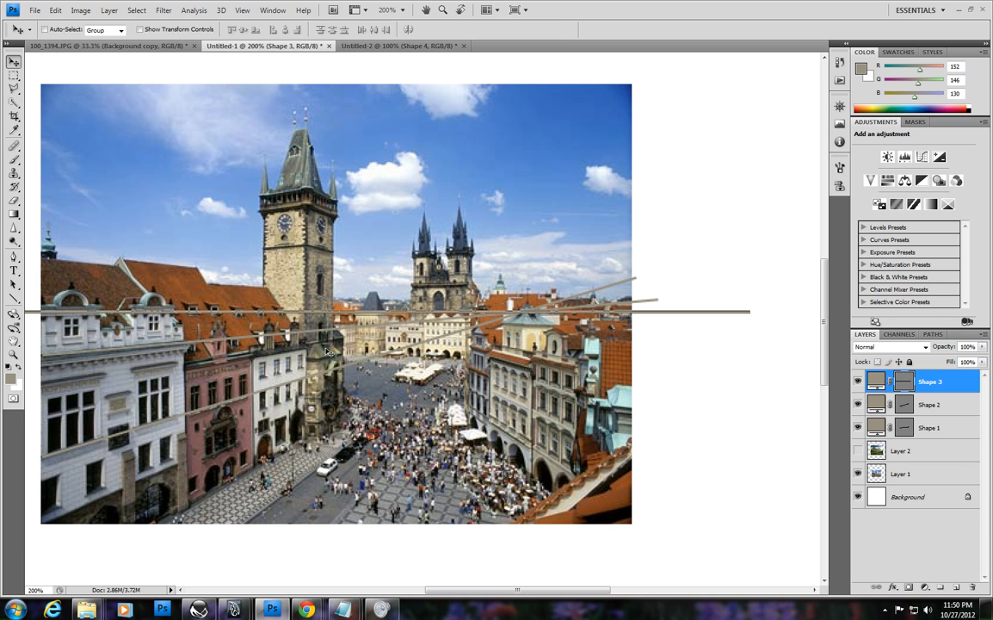
# - Undo a trial line along the square and draw two 2 px perspective lines from the right-hand buildings' base toward the horizon near the clock tower
pyautogui.click(13, 297)
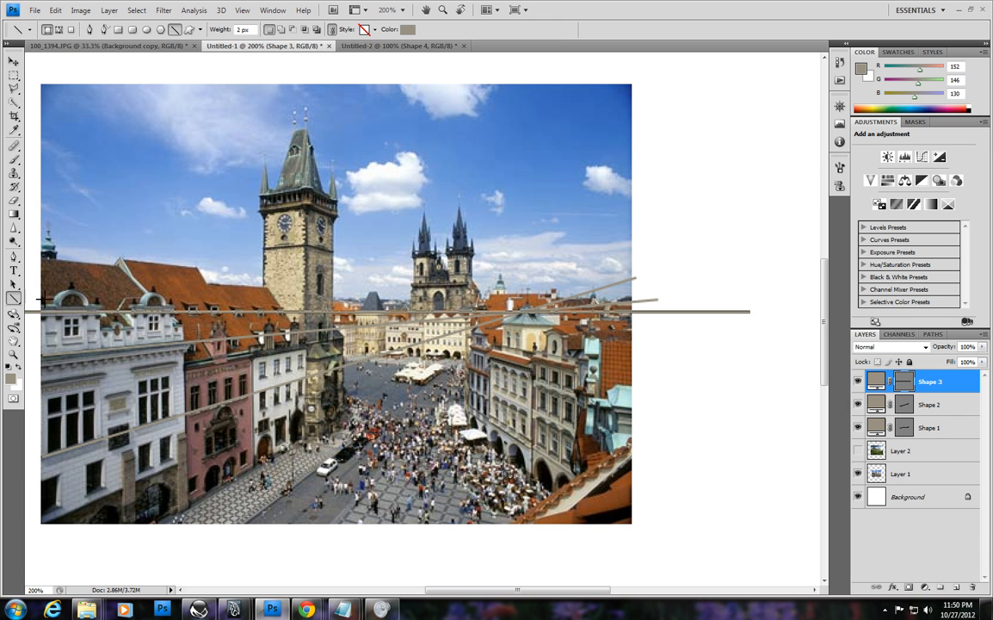
pyautogui.moveTo(528, 311); pyautogui.dragTo(75, 423)
pyautogui.moveTo(82, 476); pyautogui.dragTo(202, 496)
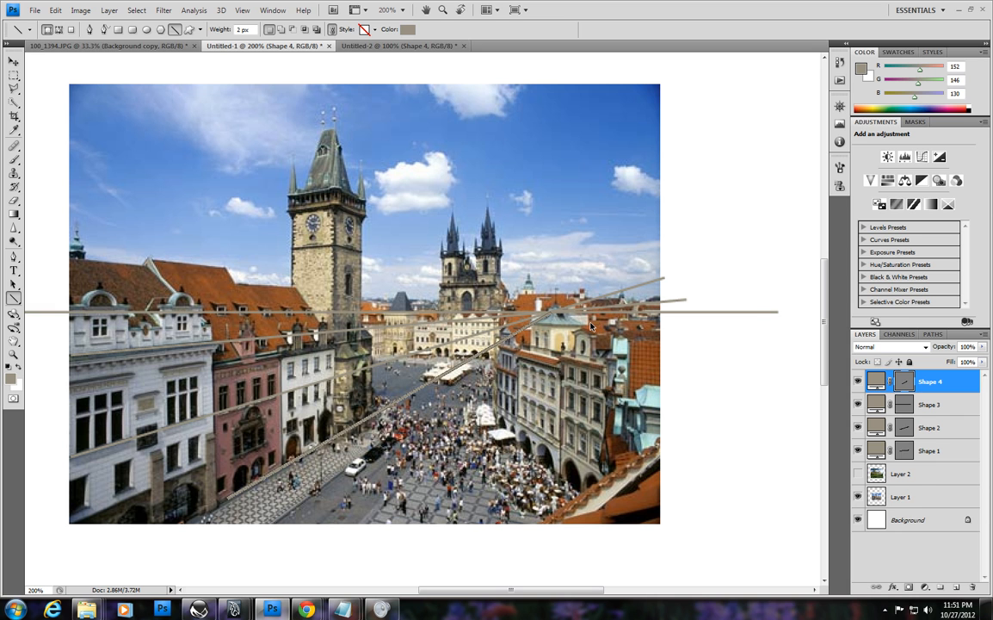
pyautogui.hotkey('ctrl', 'z')
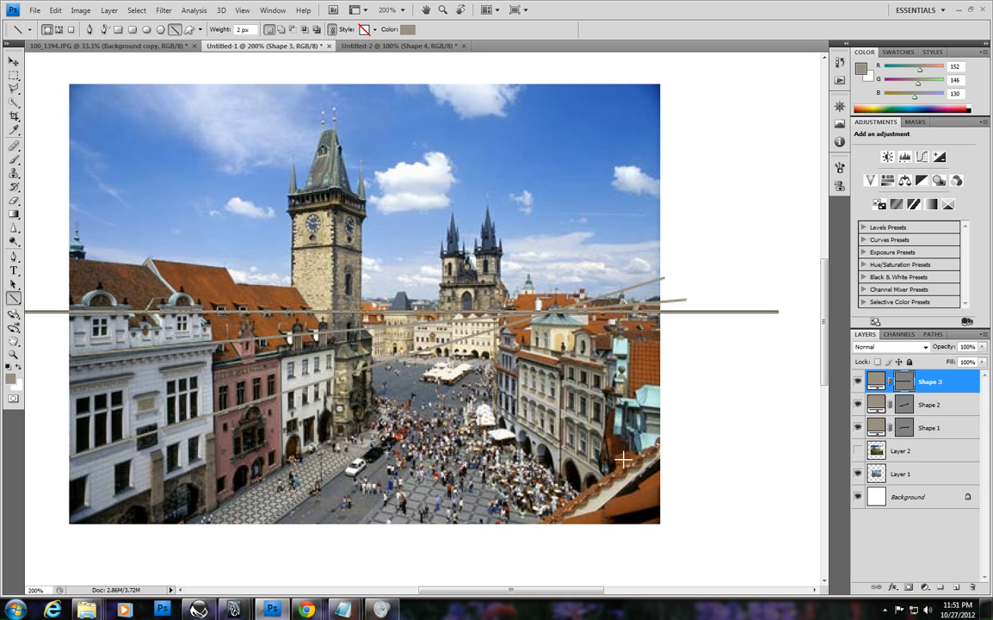
pyautogui.moveTo(604, 440); pyautogui.dragTo(339, 303)
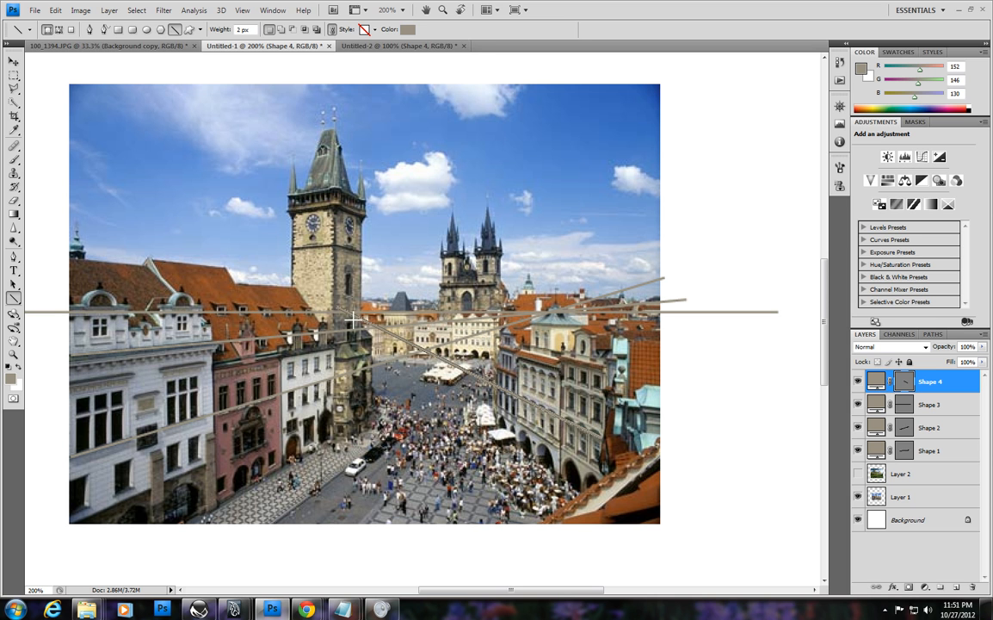
pyautogui.moveTo(342, 309); pyautogui.dragTo(602, 511)
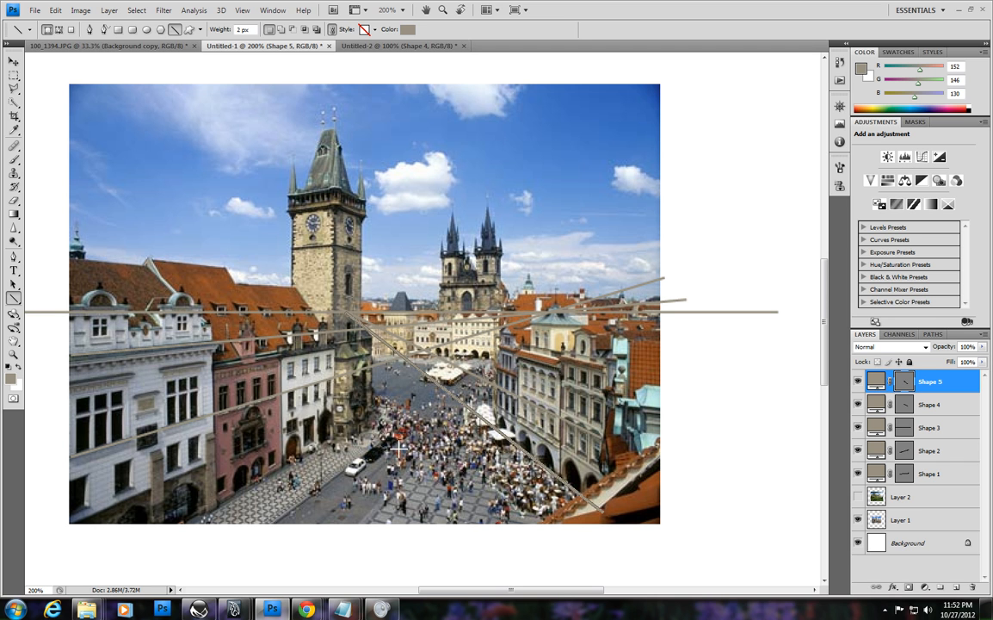
# - Switch to Maya, duplicate the rightmost box, and stretch the copy along Z to a scale of about 7951
pyautogui.moveTo(233, 609)
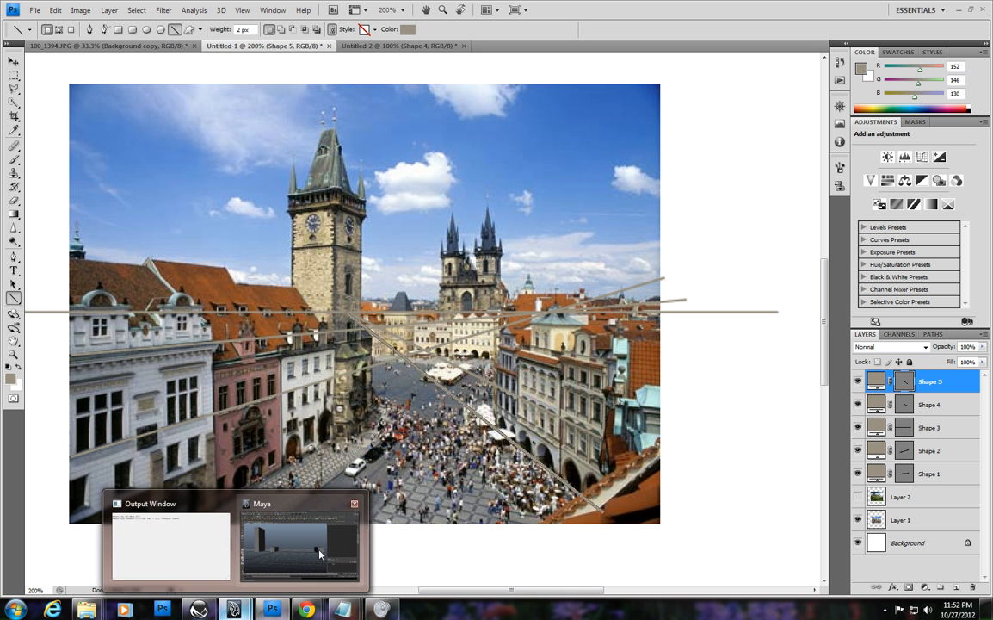
pyautogui.click(256, 485)
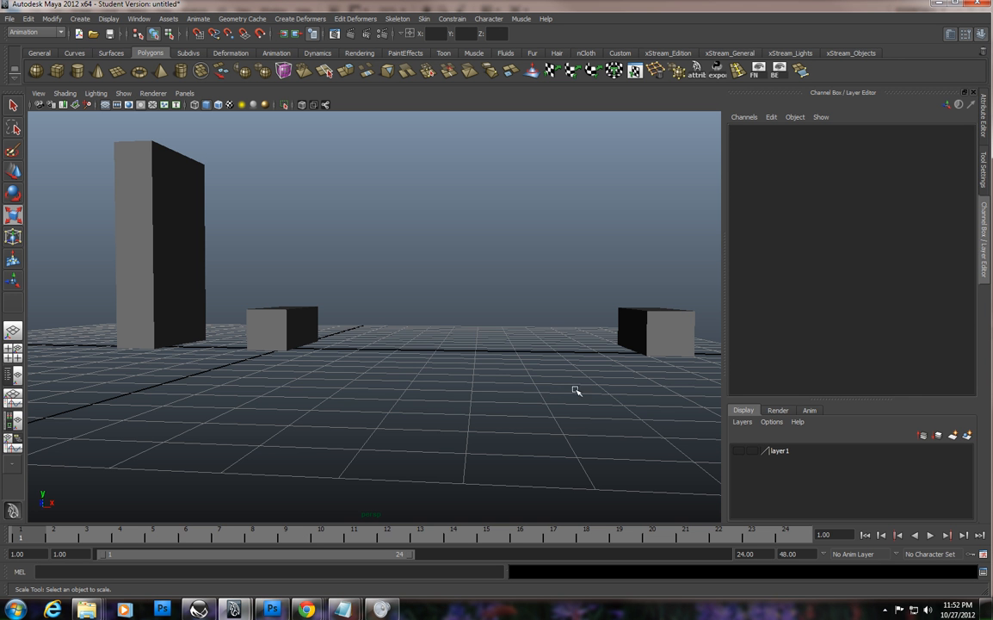
pyautogui.click(637, 331)
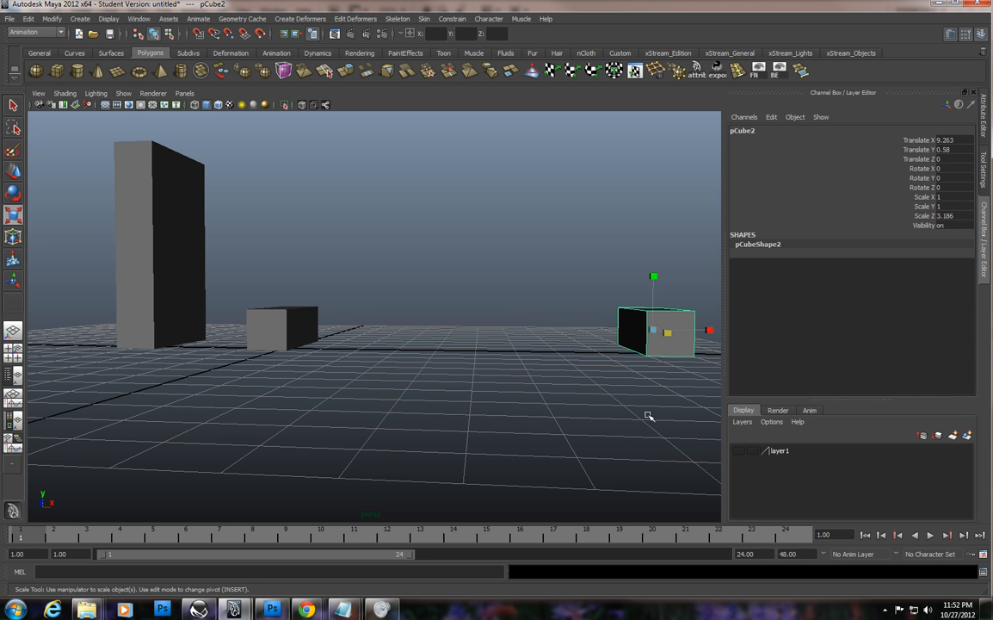
pyautogui.hotkey('ctrl', 'd')
pyautogui.moveTo(681, 338); pyautogui.dragTo(750, 380)
pyautogui.moveTo(669, 332); pyautogui.dragTo(565, 349)
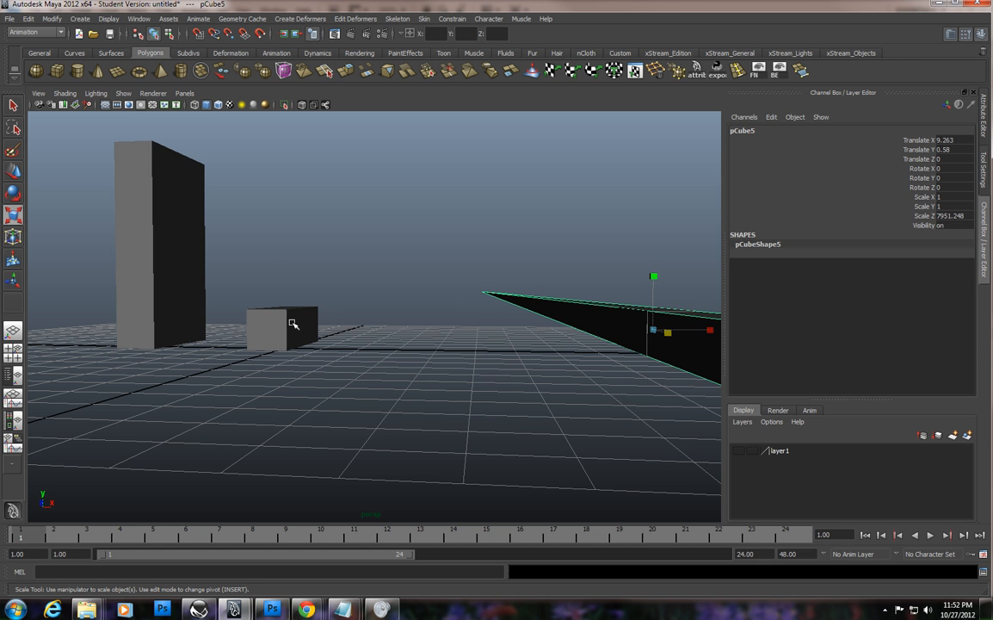
# - Duplicate the low box beside the tall one and stretch the copy along Z to a scale of about 24969
pyautogui.click(267, 338)
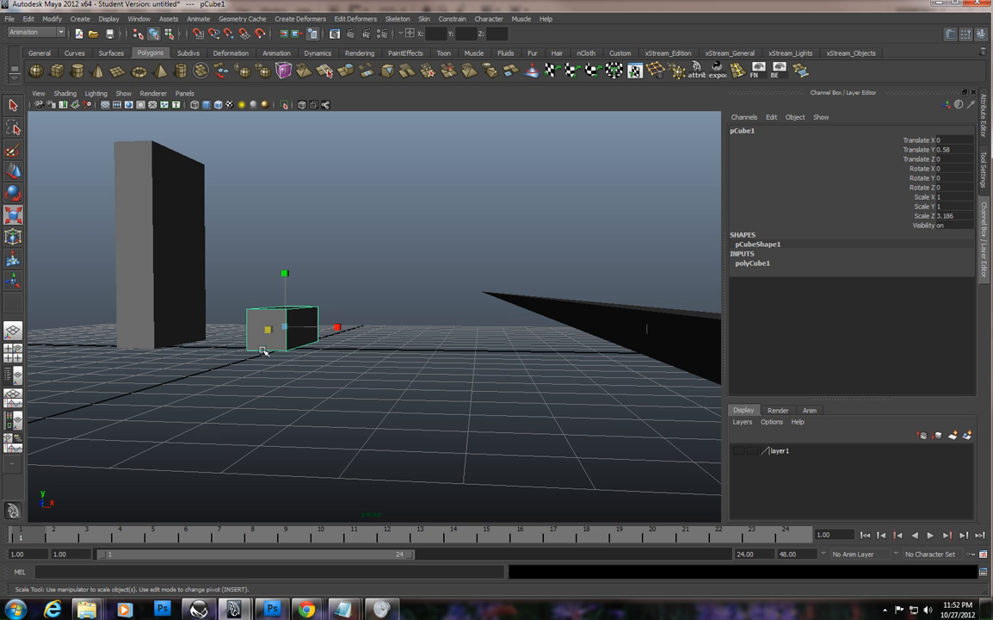
pyautogui.hotkey('ctrl', 'd')
pyautogui.moveTo(268, 332); pyautogui.dragTo(122, 361)
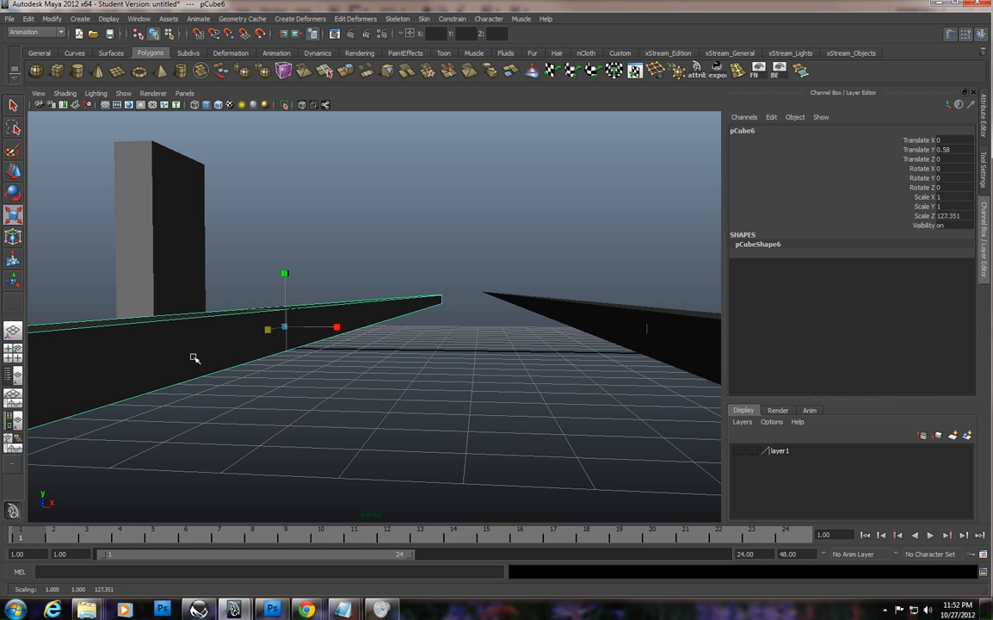
pyautogui.moveTo(264, 331); pyautogui.dragTo(142, 375)
pyautogui.moveTo(272, 329); pyautogui.dragTo(111, 381)
pyautogui.moveTo(265, 334); pyautogui.dragTo(177, 385)
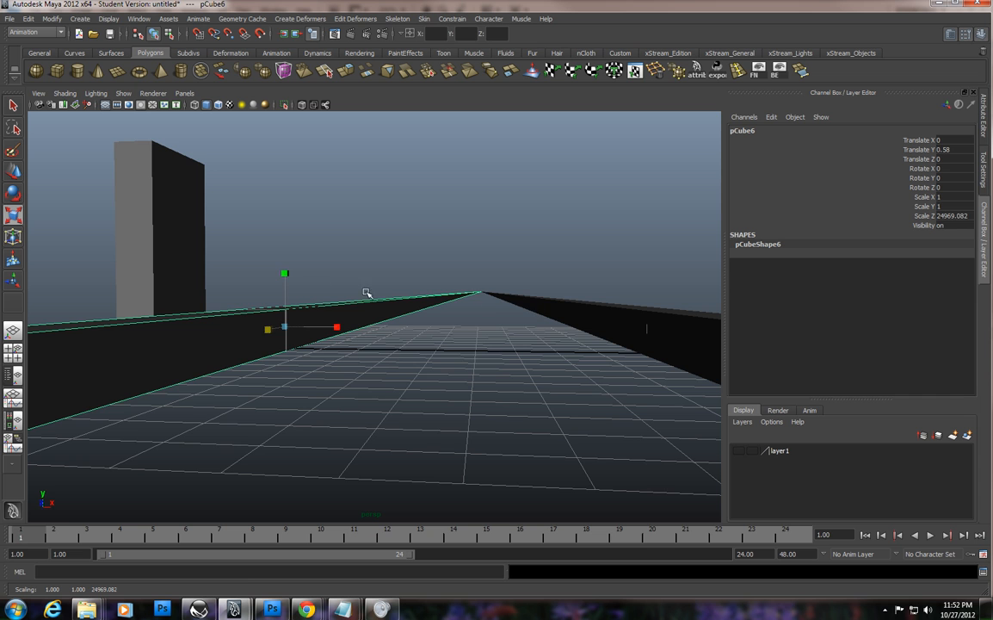
# - Try stretching the tall box along Z to a scale of about 14101, and undo the scaling
pyautogui.click(187, 285)
pyautogui.moveTo(136, 330); pyautogui.dragTo(51, 345)
pyautogui.moveTo(138, 331); pyautogui.dragTo(22, 343)
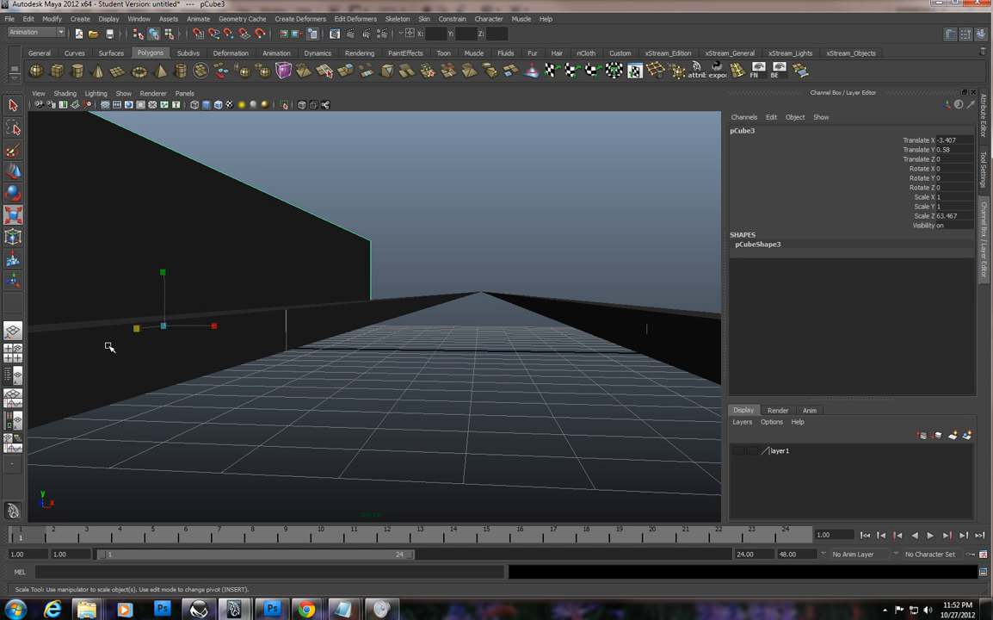
pyautogui.moveTo(135, 330); pyautogui.dragTo(39, 352)
pyautogui.moveTo(142, 330); pyautogui.dragTo(50, 348)
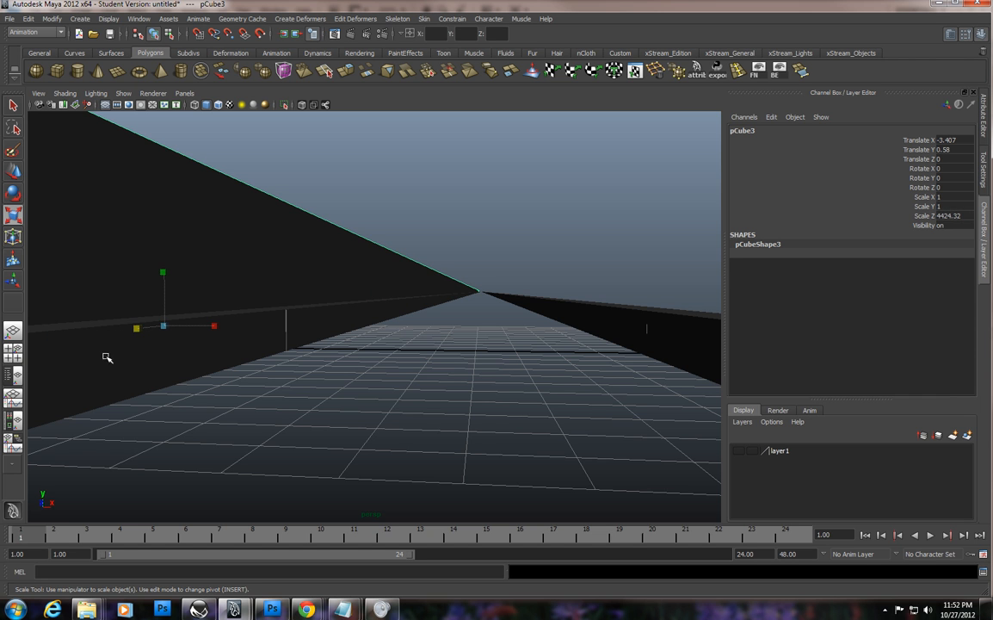
pyautogui.moveTo(137, 330); pyautogui.dragTo(60, 352)
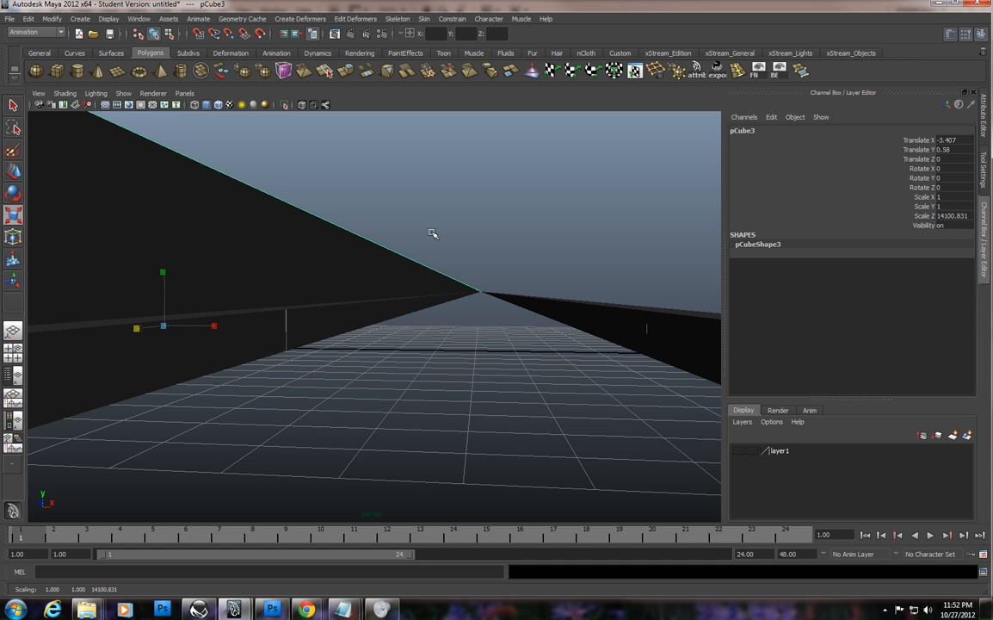
pyautogui.hotkey('ctrl', 'z')
pyautogui.hotkey('ctrl', 'z')
pyautogui.hotkey('ctrl', 'z')
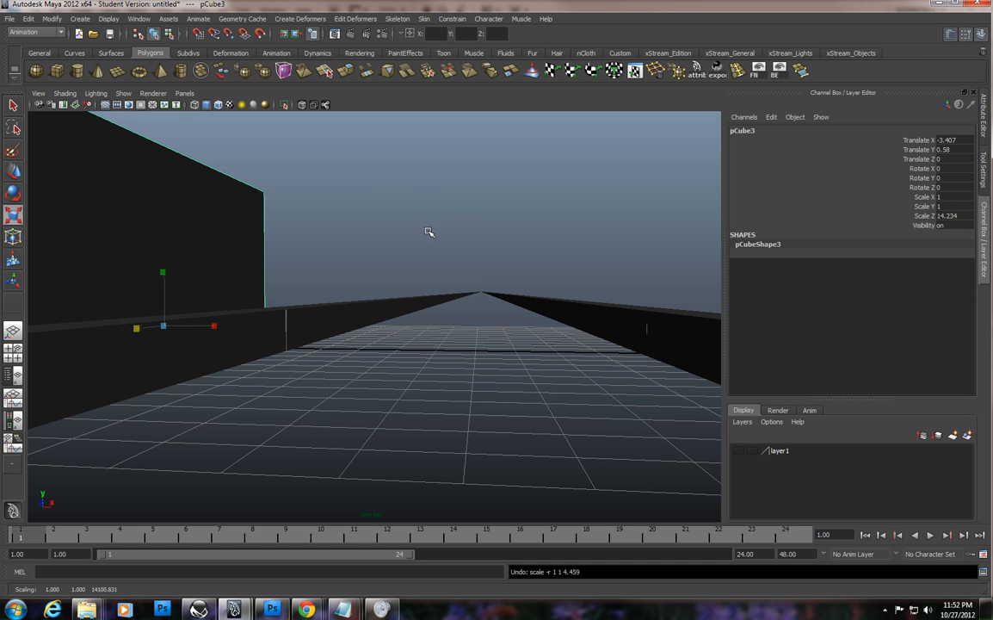
# - Delete the stretched copy of the low box beside the tall box
pyautogui.click(469, 380)
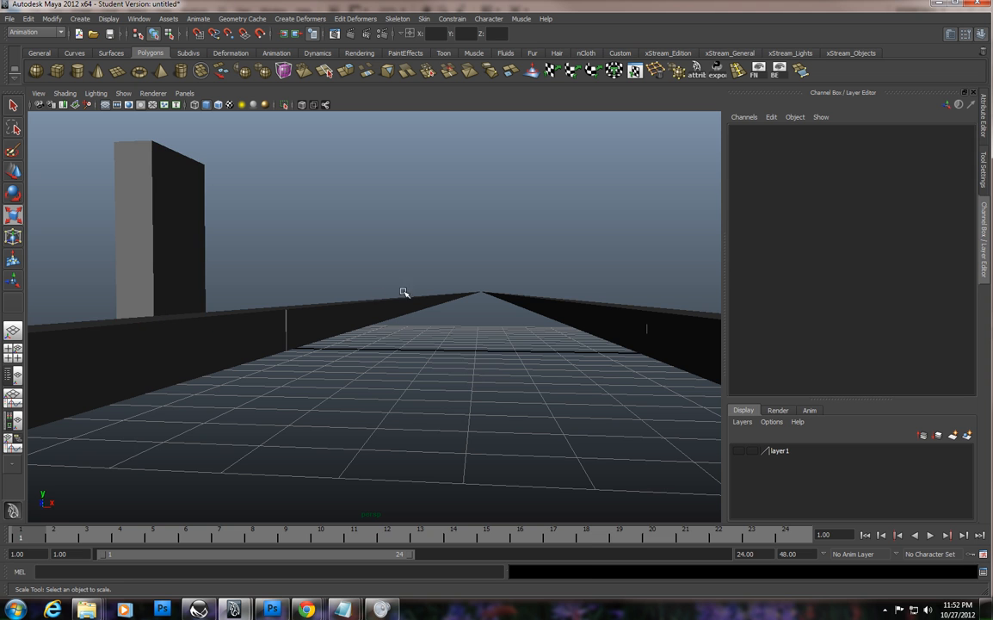
pyautogui.click(449, 297)
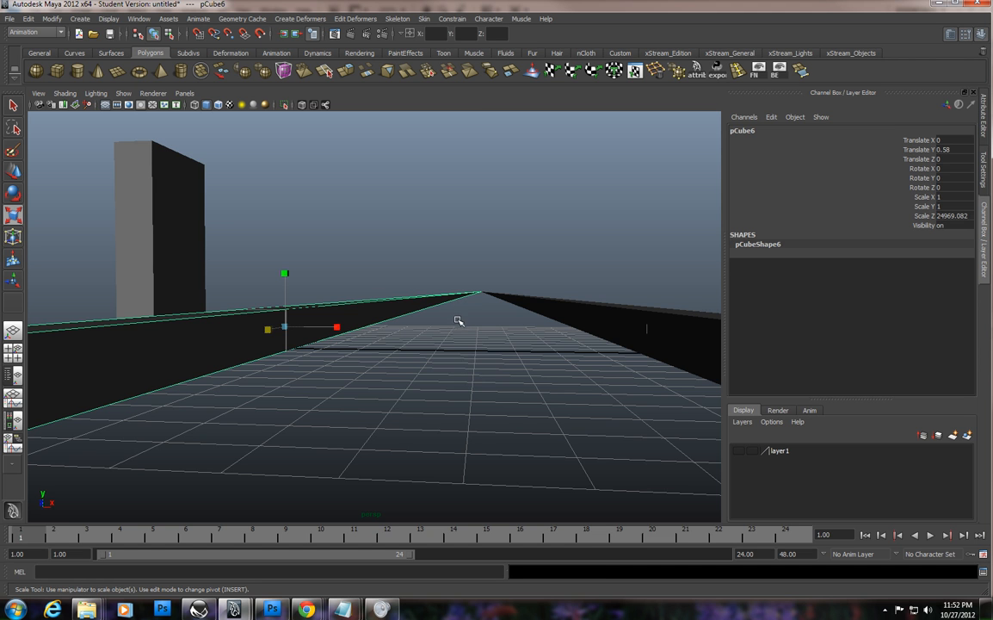
pyautogui.press('Delete')
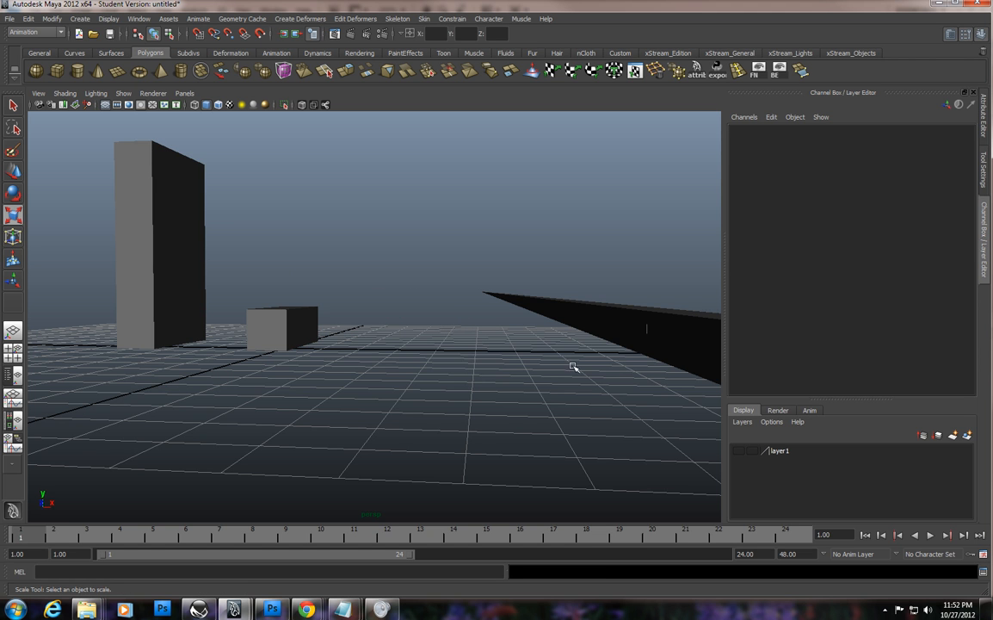
# - Show layer1 and stretch its angled box along Z to a scale of about 4629
pyautogui.click(738, 451)
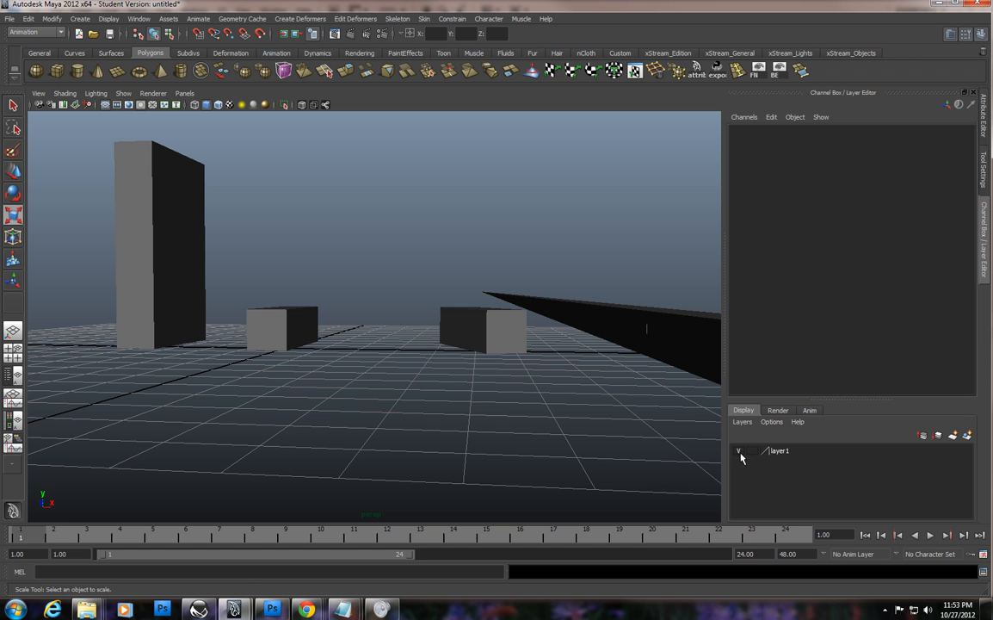
pyautogui.click(462, 302)
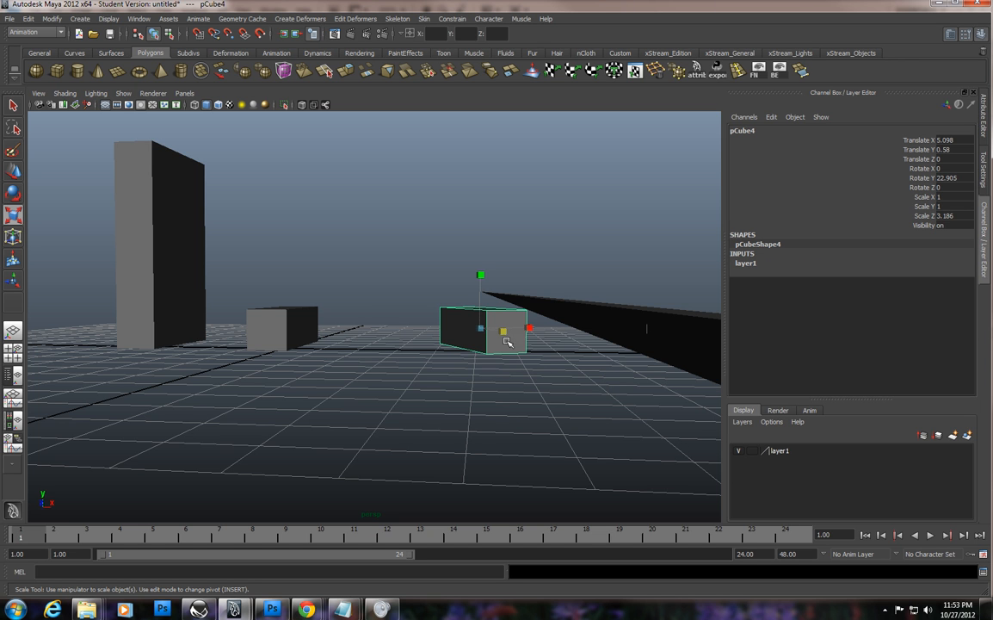
pyautogui.moveTo(506, 334); pyautogui.dragTo(615, 375)
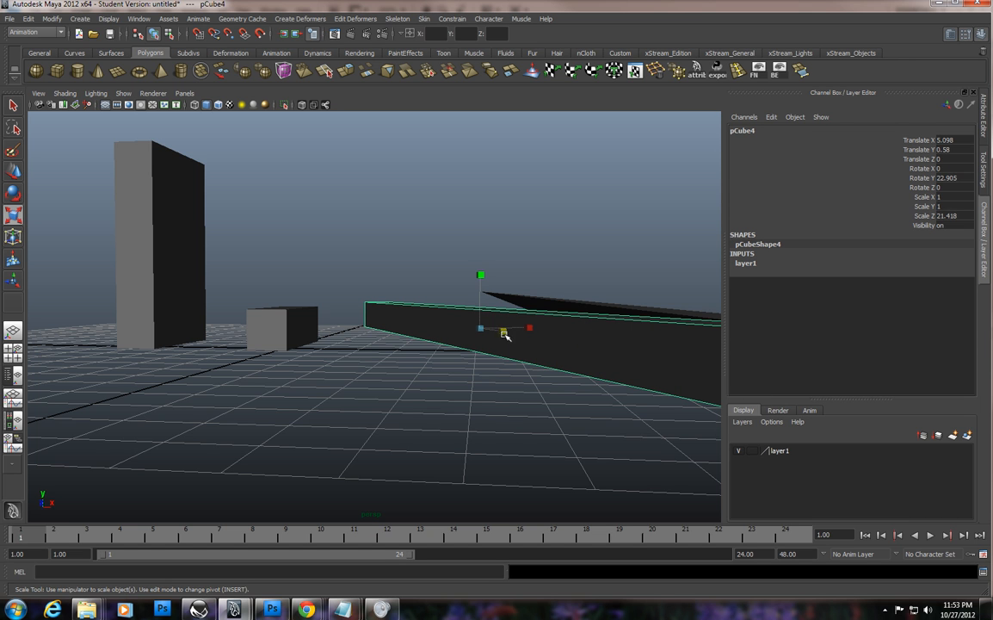
pyautogui.moveTo(506, 335); pyautogui.dragTo(713, 362)
pyautogui.moveTo(502, 333); pyautogui.dragTo(680, 385)
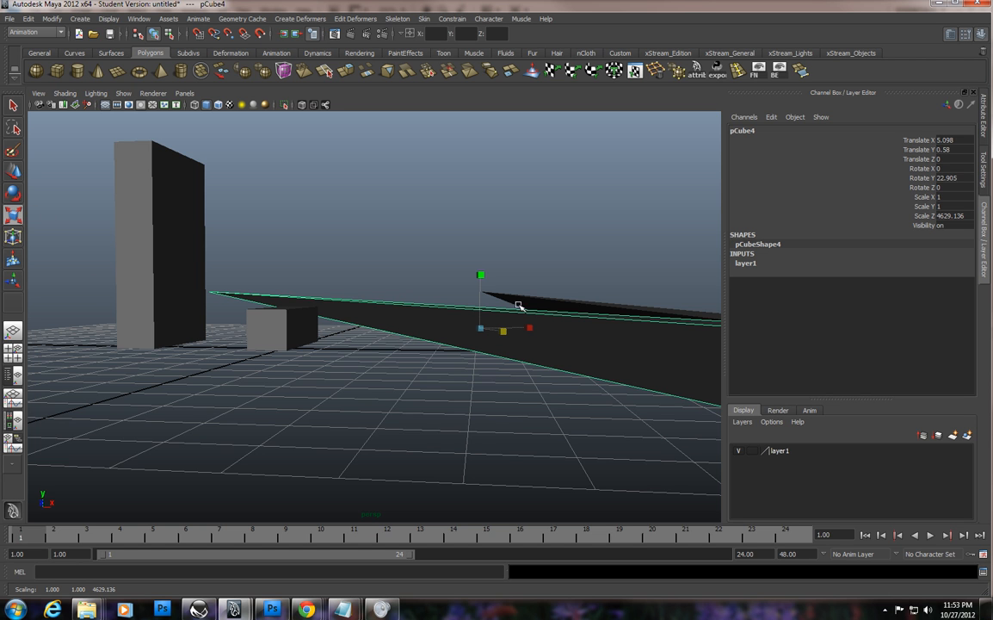
# - Tilt the stretched angled box to about 14.66 degrees around Z
pyautogui.click(13, 191)
pyautogui.moveTo(507, 290); pyautogui.dragTo(494, 349)
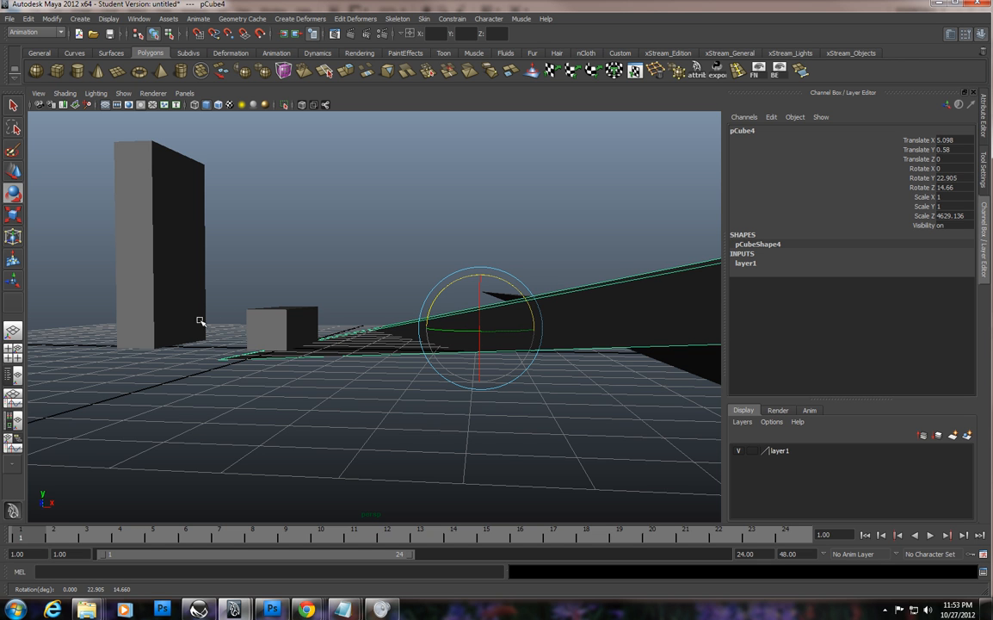
pyautogui.click(237, 256)
# - Try moving two bottom vertices of the tall box down below the grid, and undo the move
pyautogui.click(179, 280)
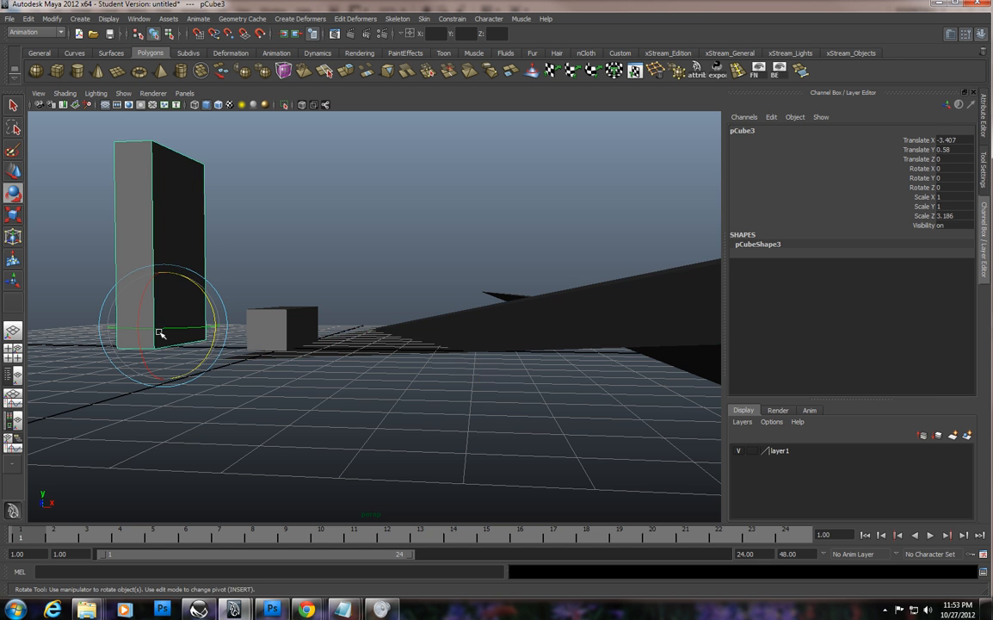
pyautogui.rightClick(173, 287)
pyautogui.click(126, 286)
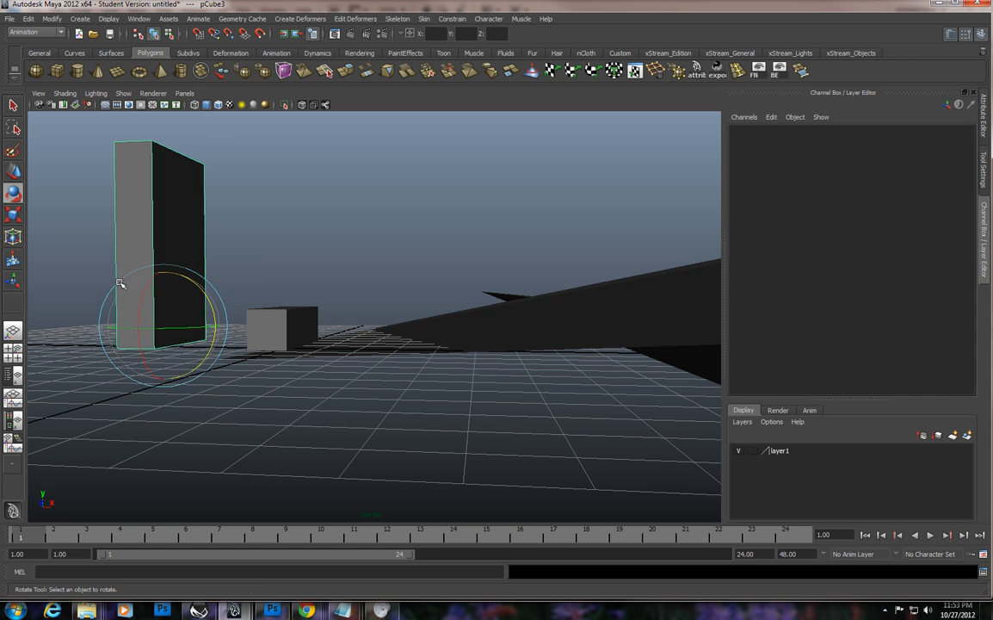
pyautogui.moveTo(230, 360); pyautogui.dragTo(189, 331)
pyautogui.press('w')
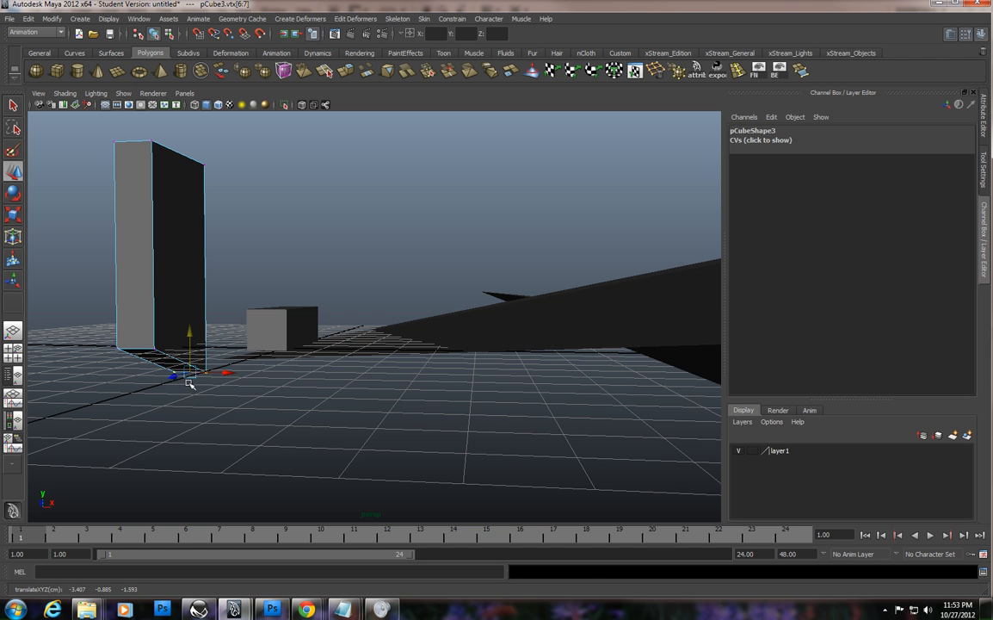
pyautogui.hotkey('ctrl', 'z')
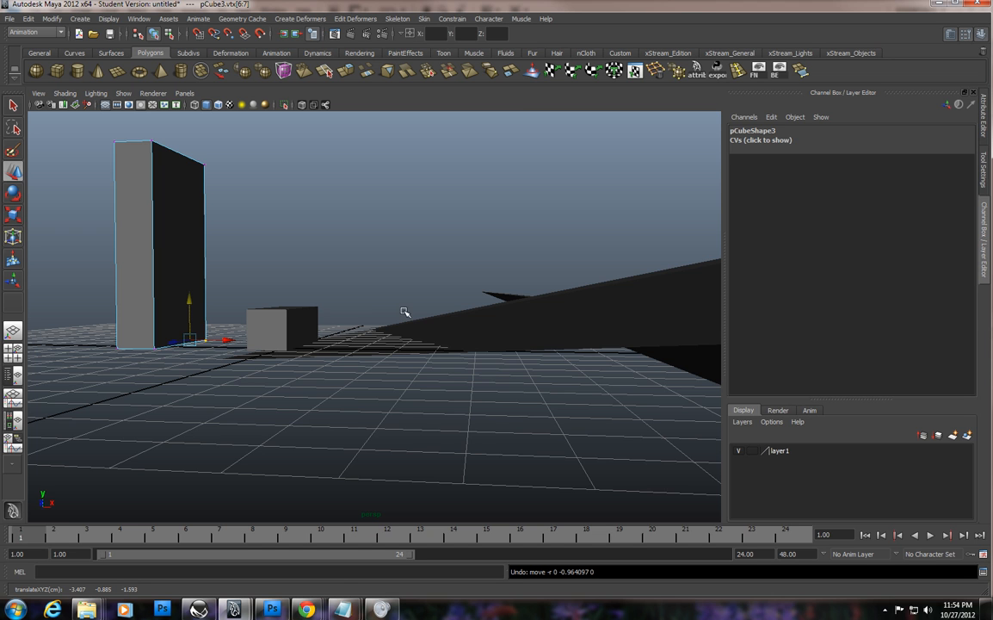
# - Delete the tilted, stretched box that belongs to layer1
pyautogui.click(449, 327)
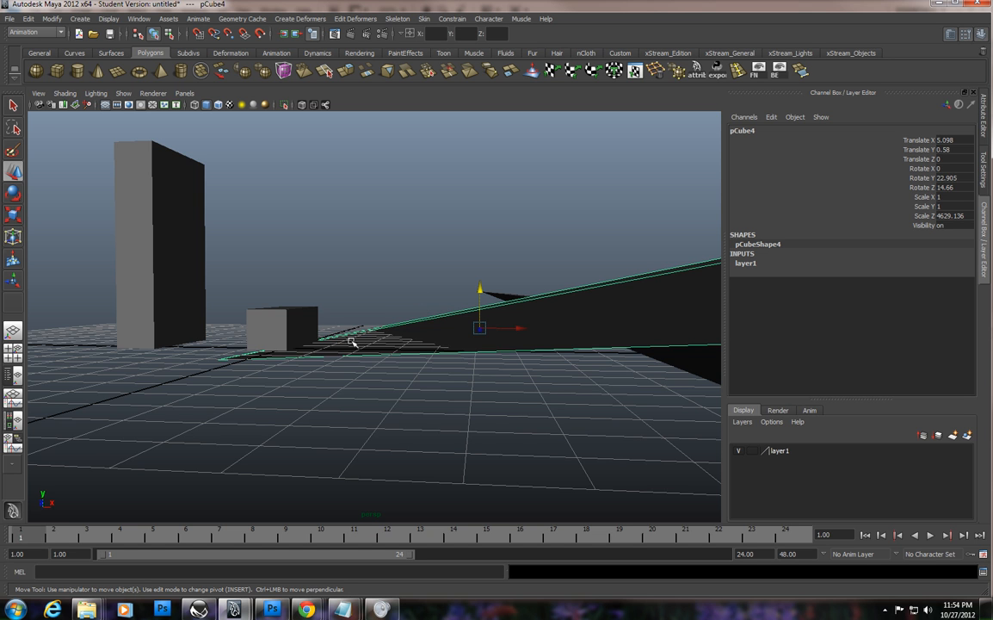
pyautogui.click(387, 294)
pyautogui.click(454, 336)
pyautogui.click(432, 353)
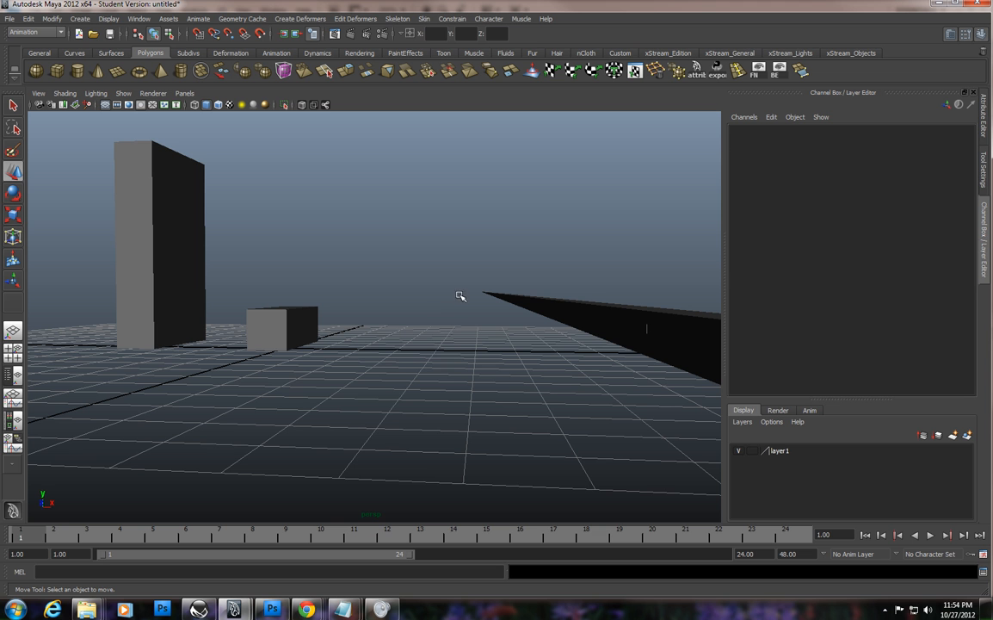
# - Switch to Photoshop, hide the Shape 1 to Shape 5 line layers, and show the mountain photo on Layer 2
pyautogui.click(271, 609)
pyautogui.moveTo(858, 381); pyautogui.dragTo(858, 475)
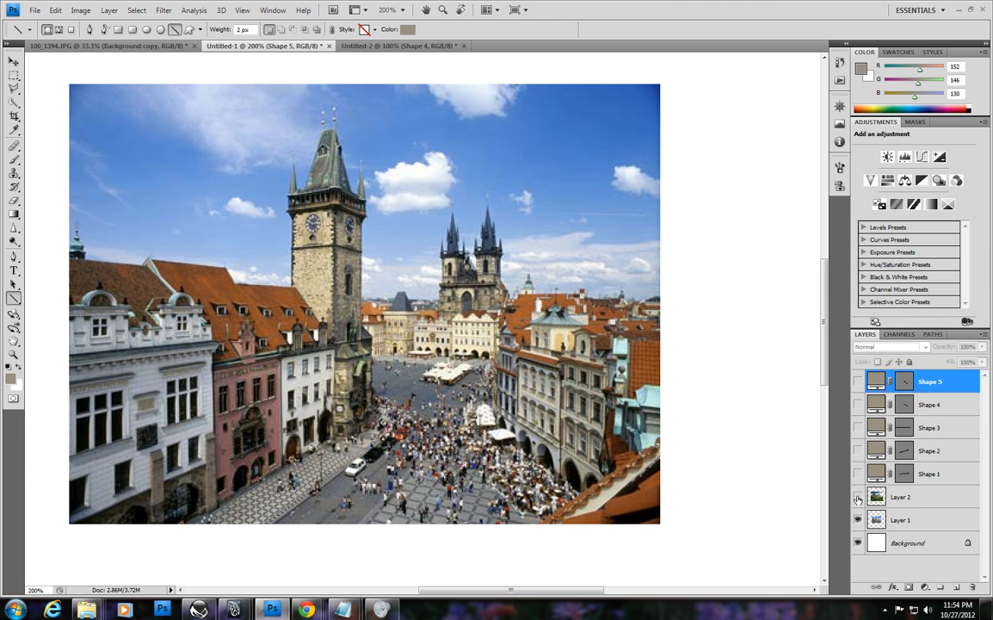
pyautogui.click(858, 497)
pyautogui.press('z')
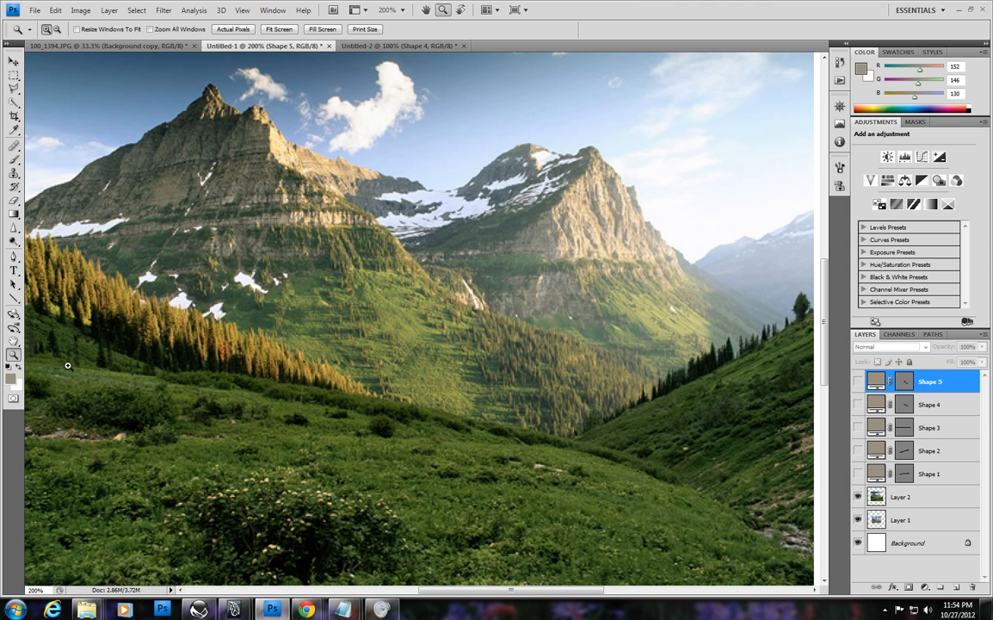
pyautogui.keyDown('alt'); pyautogui.click(439, 355); pyautogui.keyUp('alt')
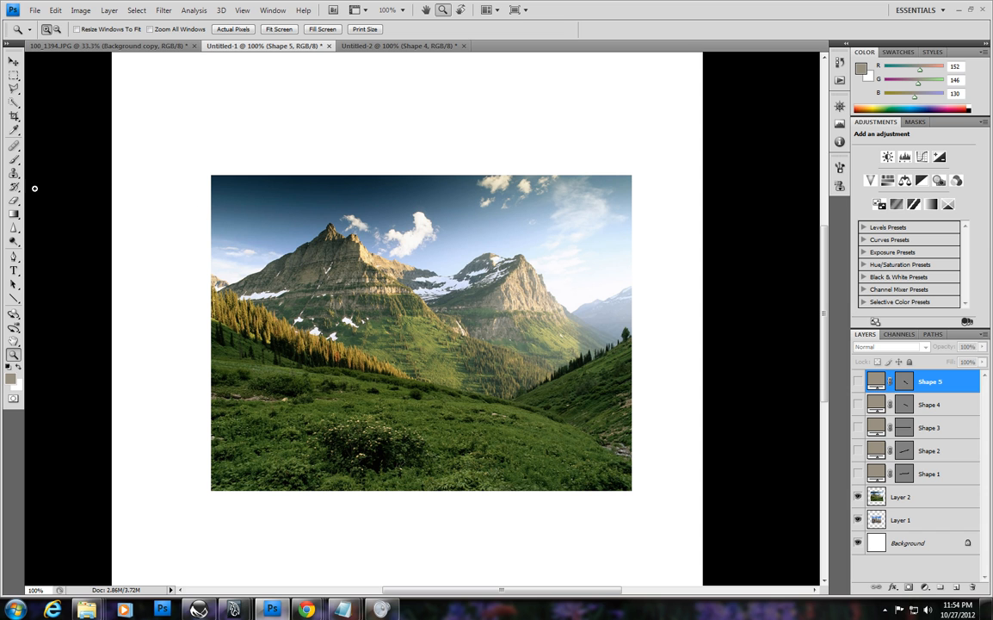
# - Choose the Line tool and set the foreground color to a bright red with RGB 245, 0, 23
pyautogui.click(14, 298)
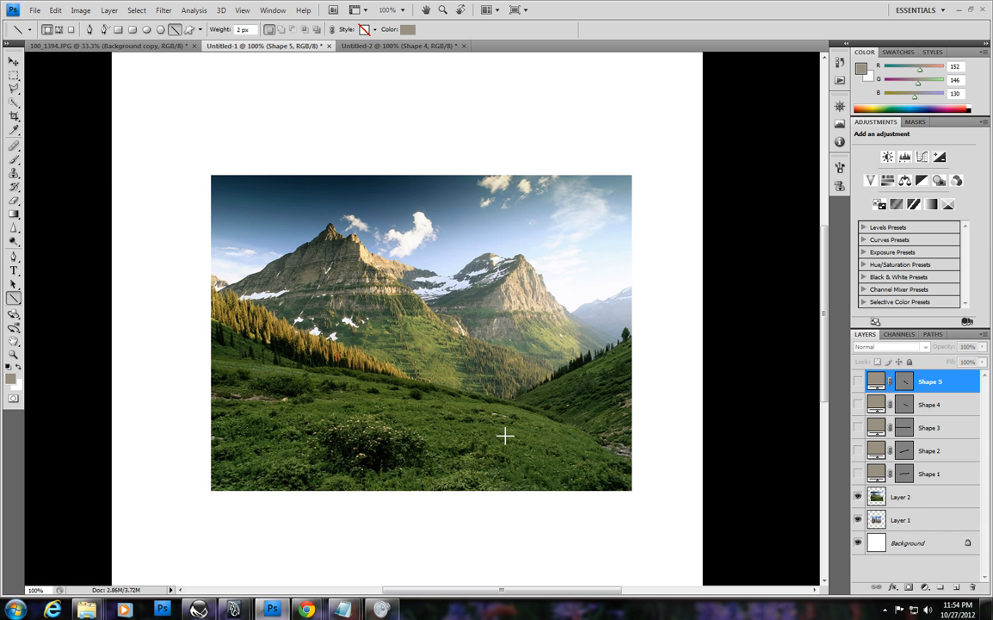
pyautogui.click(10, 381)
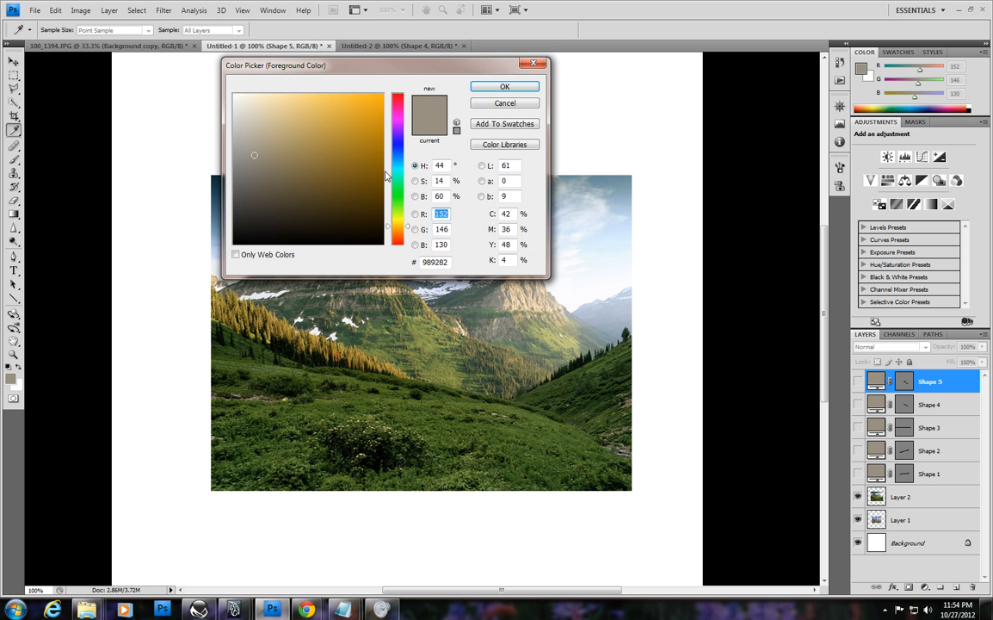
pyautogui.click(398, 103)
pyautogui.click(382, 98)
pyautogui.click(505, 87)
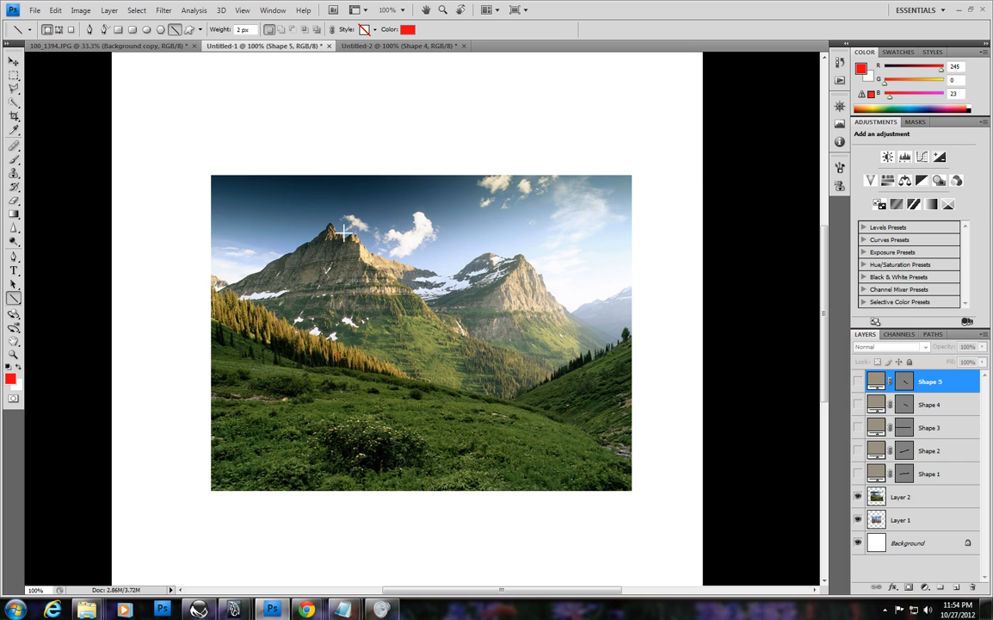
# - Try drawing lines down from the left and right mountain peaks, undoing each one
pyautogui.moveTo(328, 225); pyautogui.dragTo(163, 332)
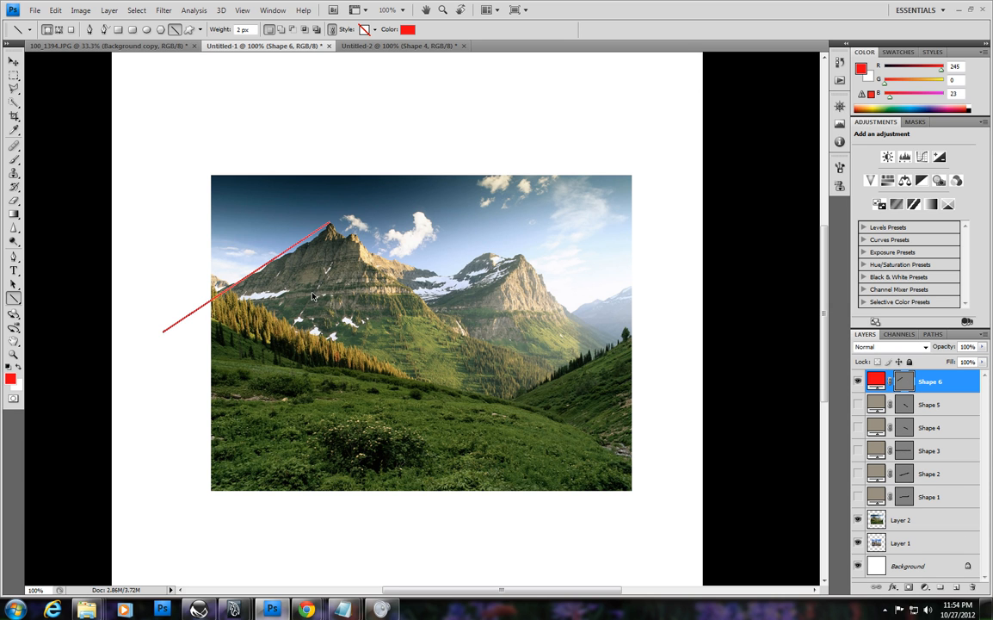
pyautogui.hotkey('ctrl', 'z')
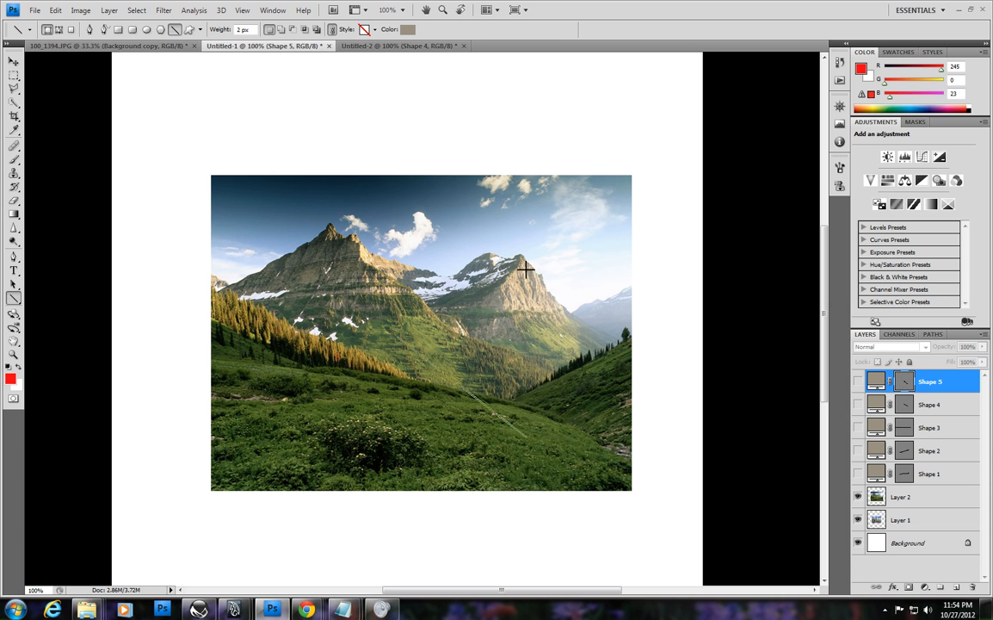
pyautogui.moveTo(526, 258); pyautogui.dragTo(377, 372)
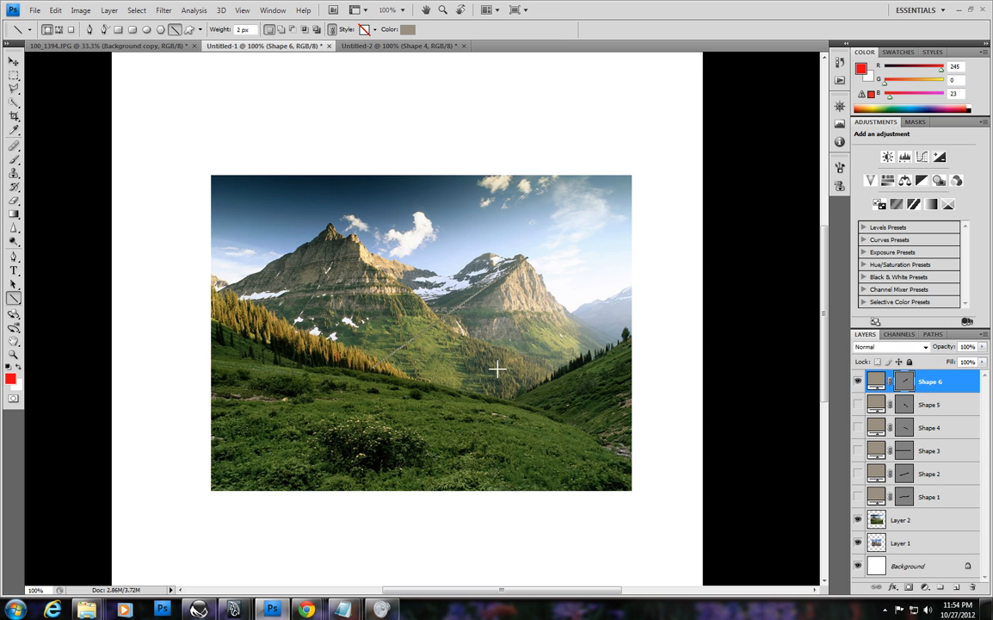
pyautogui.hotkey('ctrl', 'z')
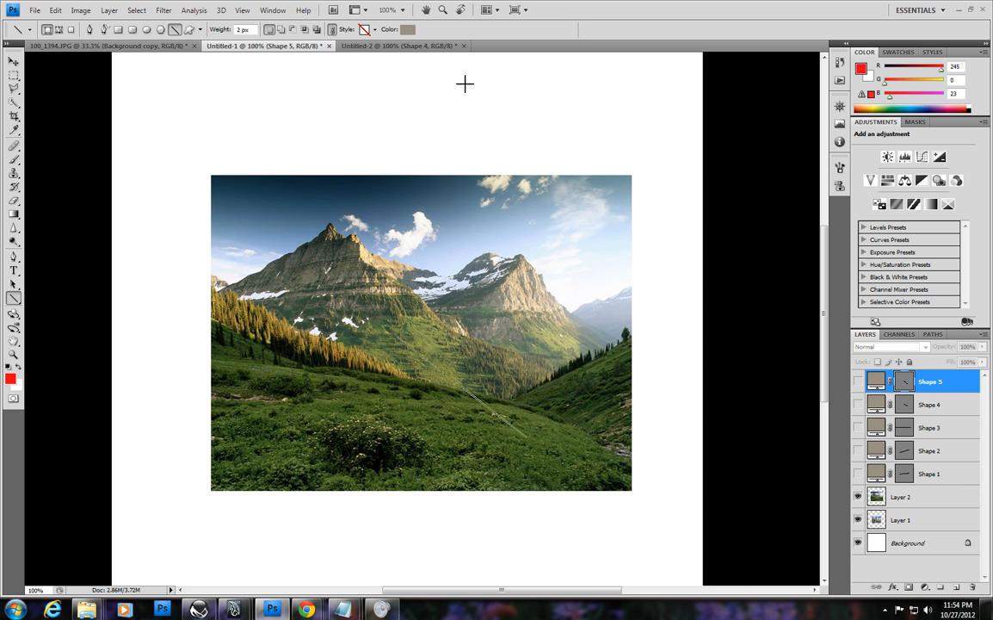
# - Change the Shape 5 line's fill color to bright red
pyautogui.click(407, 29)
pyautogui.click(397, 98)
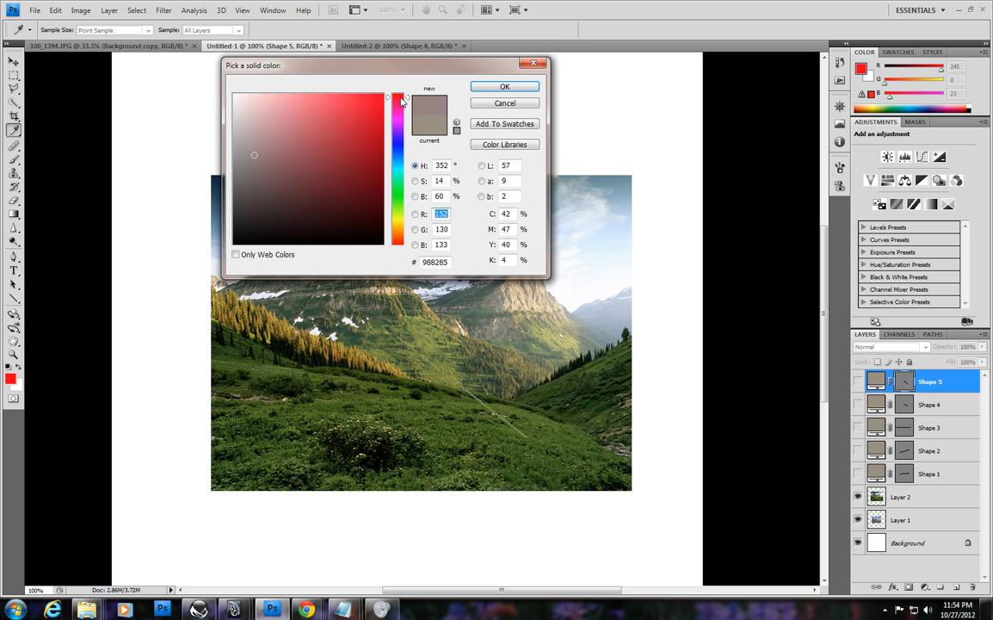
pyautogui.click(384, 95)
pyautogui.click(502, 88)
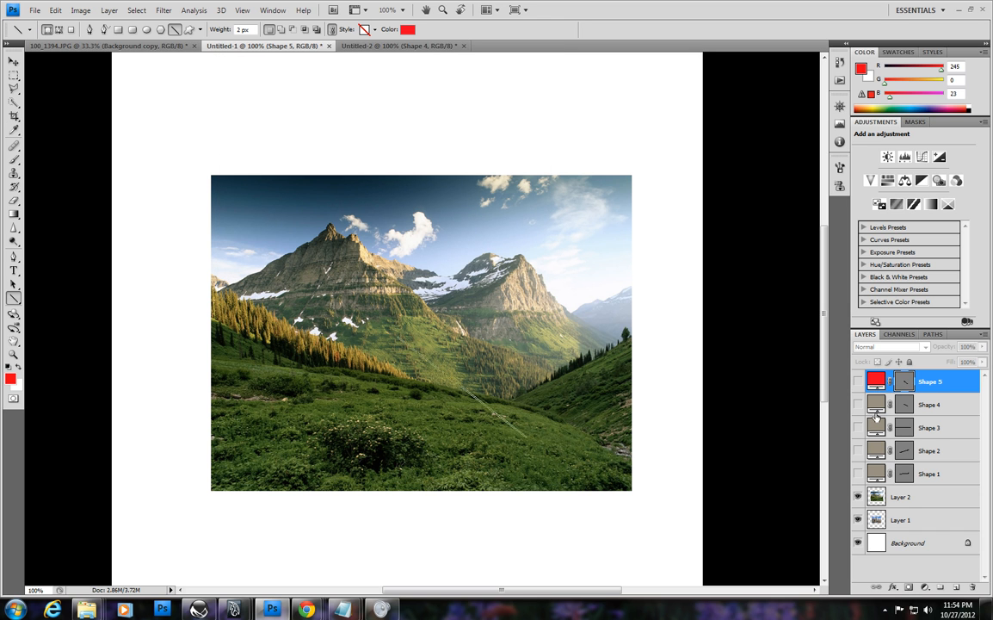
# - Add an empty layer above Layer 2 and reduce the Brush tool's tip size
pyautogui.click(906, 496)
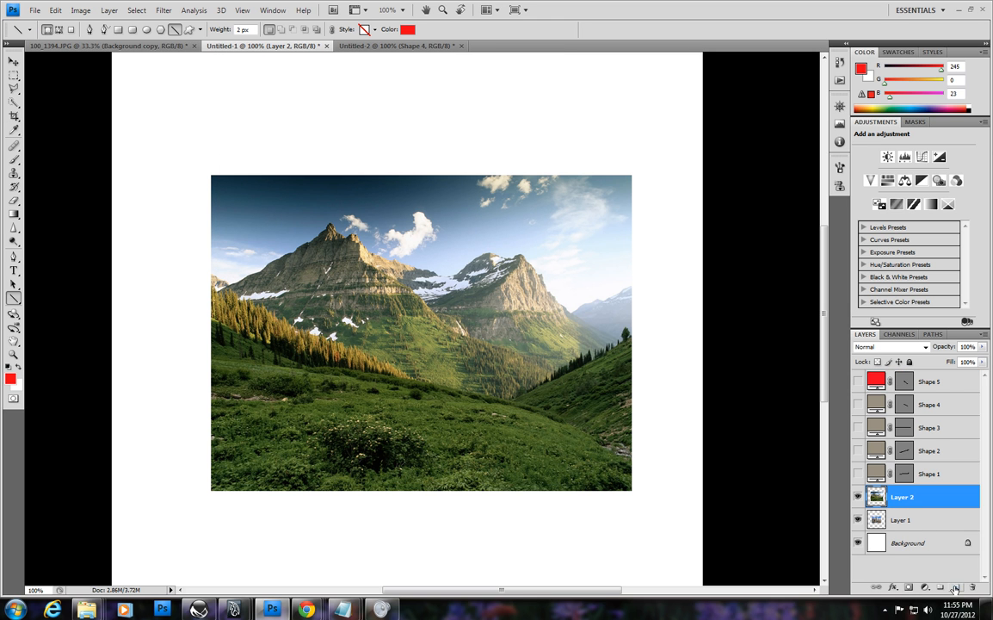
pyautogui.hotkey('ctrl', 'shift', 'alt', 'n')
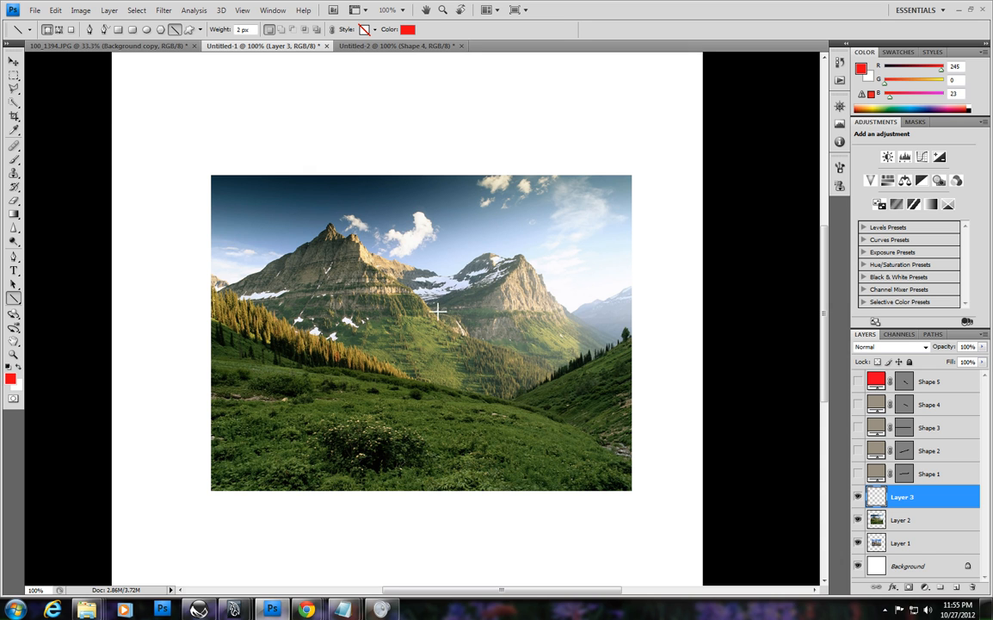
pyautogui.click(13, 159)
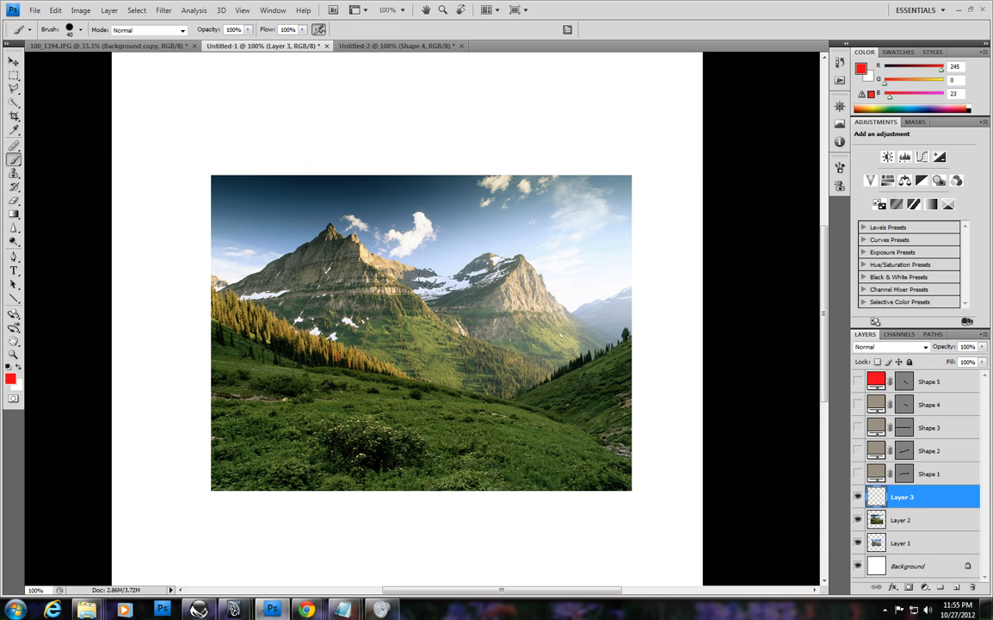
pyautogui.press('[')
pyautogui.press('[')
pyautogui.press('[')
pyautogui.press('[')
pyautogui.press('[')
pyautogui.press('[')
pyautogui.press('[')
pyautogui.press('[')
pyautogui.press('[')
pyautogui.press('[')
# - Draw three red 2 px perspective lines, two from the left mountain, converging at a vanishing point beyond the canvas's left edge
pyautogui.click(15, 299)
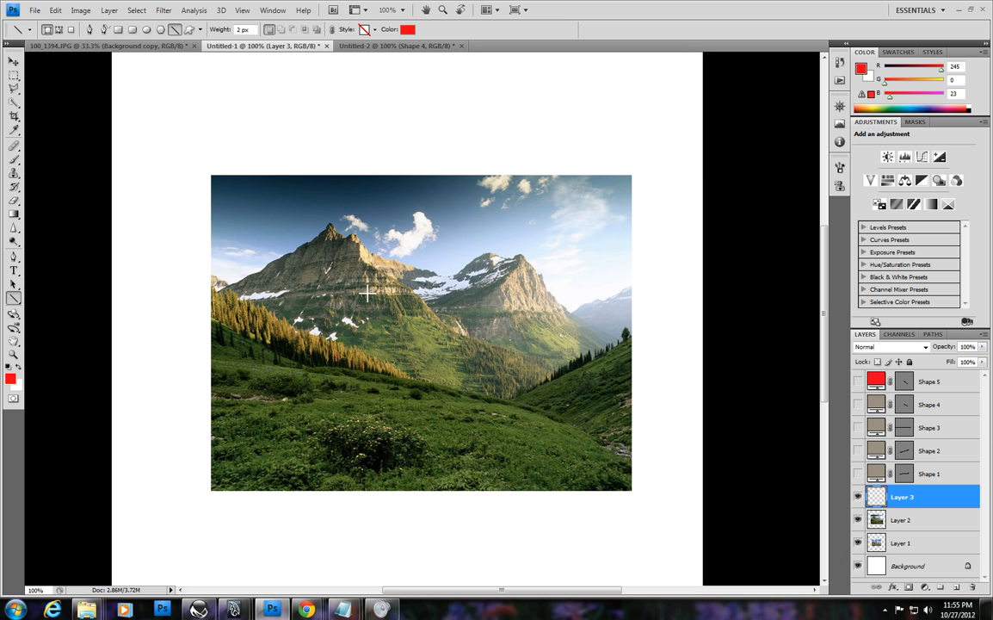
pyautogui.moveTo(342, 256); pyautogui.dragTo(36, 319)
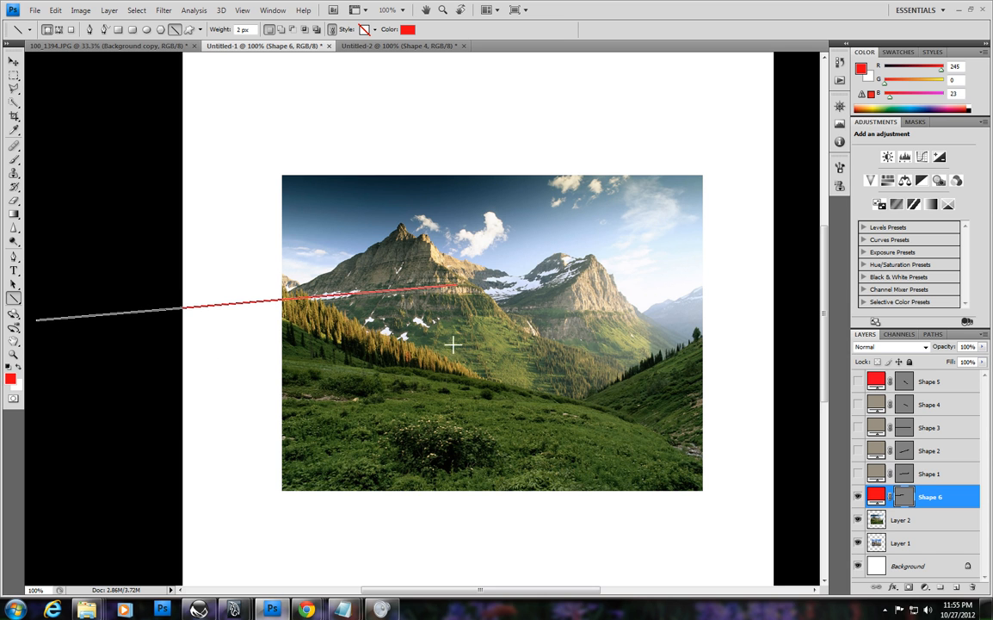
pyautogui.moveTo(453, 309); pyautogui.dragTo(202, 273)
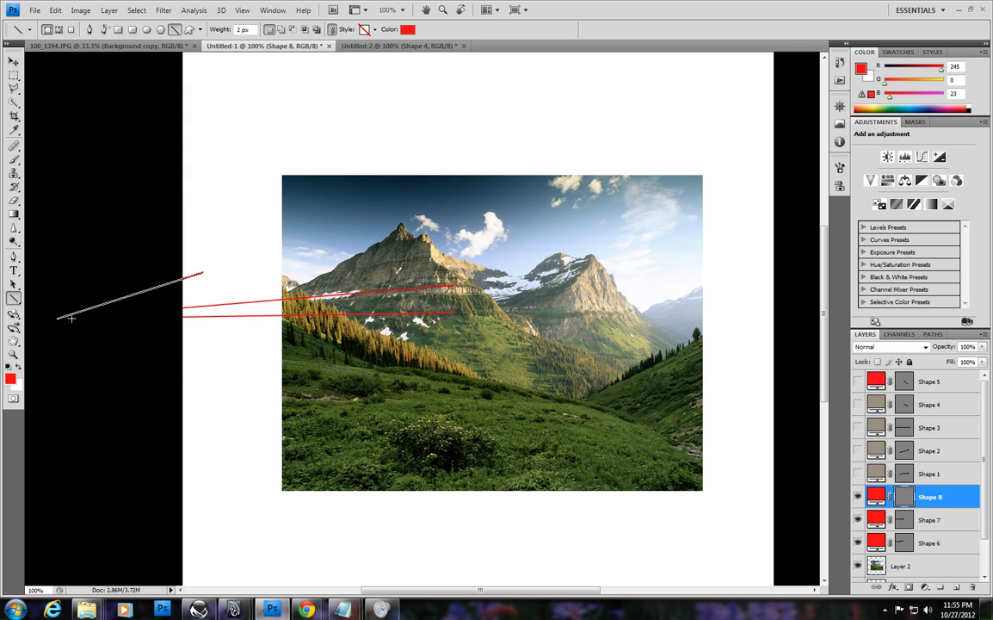
# - Try drawing a horizontal horizon line from the left vanishing point across the whole photo, and undo it
pyautogui.moveTo(63, 318); pyautogui.dragTo(245, 315)
pyautogui.press('space')
pyautogui.moveTo(443, 365); pyautogui.dragTo(805, 340)
pyautogui.moveTo(619, 382); pyautogui.dragTo(470, 400)
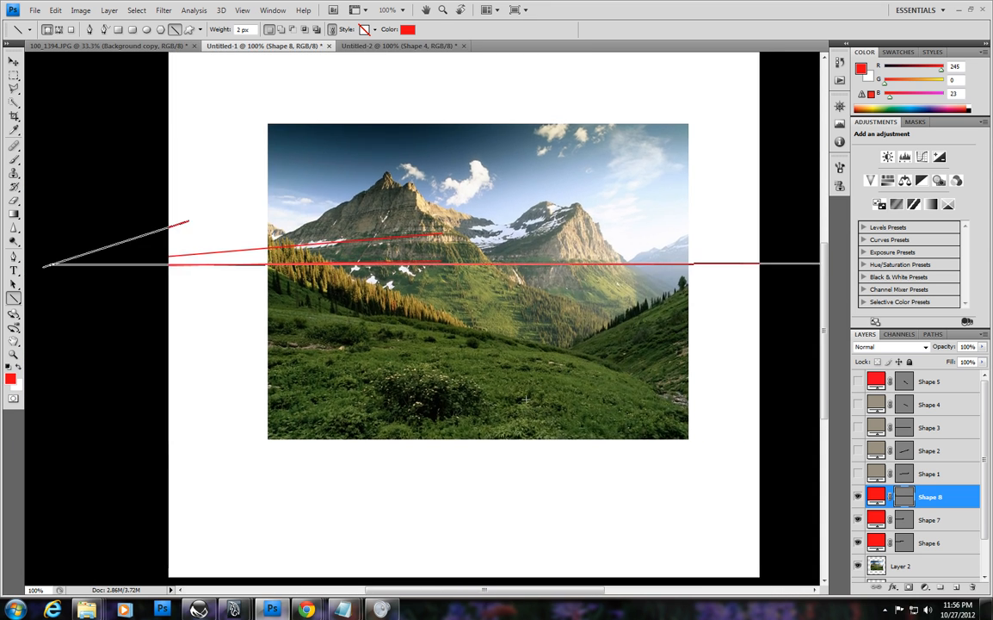
pyautogui.hotkey('ctrl', 'z')
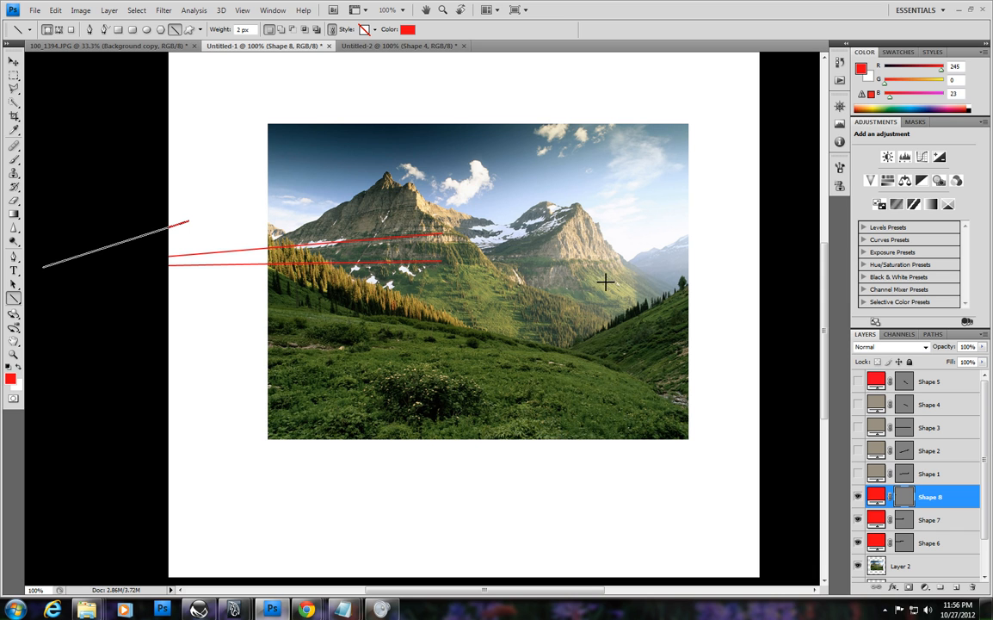
# - Draw a red line from the right peak past the photo's right edge, and shift Shape 6 to Shape 9 right together
pyautogui.moveTo(565, 258); pyautogui.dragTo(751, 266)
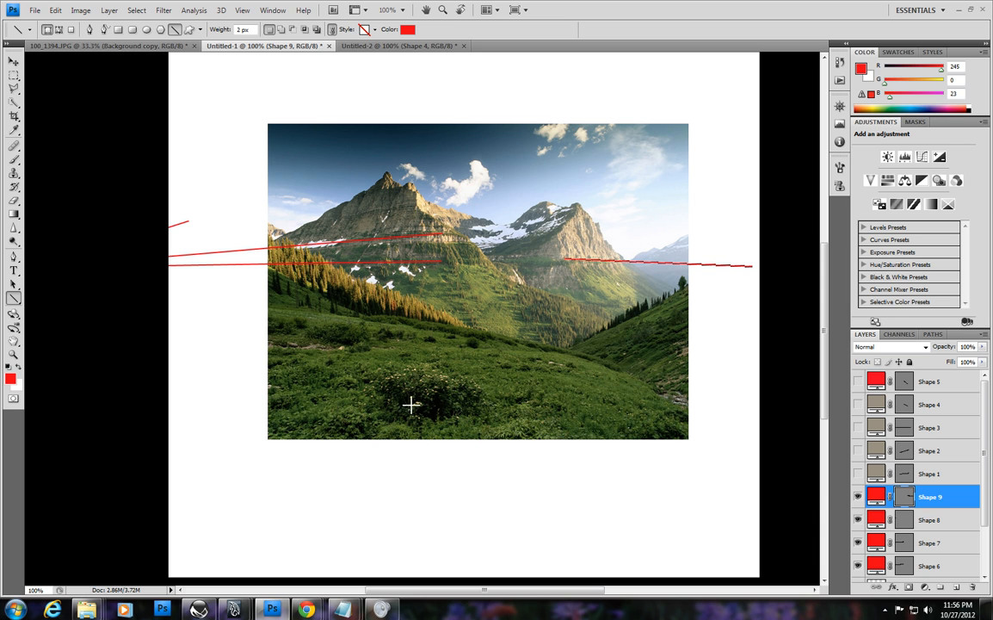
pyautogui.keyDown('shift'); pyautogui.click(928, 520); pyautogui.keyUp('shift')
pyautogui.keyDown('shift'); pyautogui.click(929, 566); pyautogui.keyUp('shift')
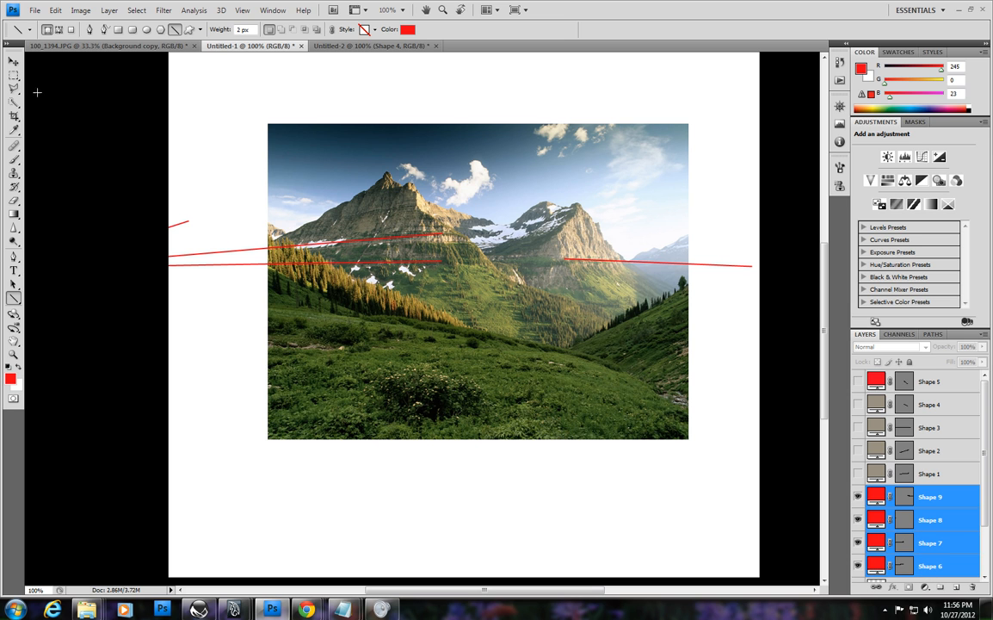
pyautogui.click(13, 61)
pyautogui.moveTo(242, 340); pyautogui.dragTo(388, 340)
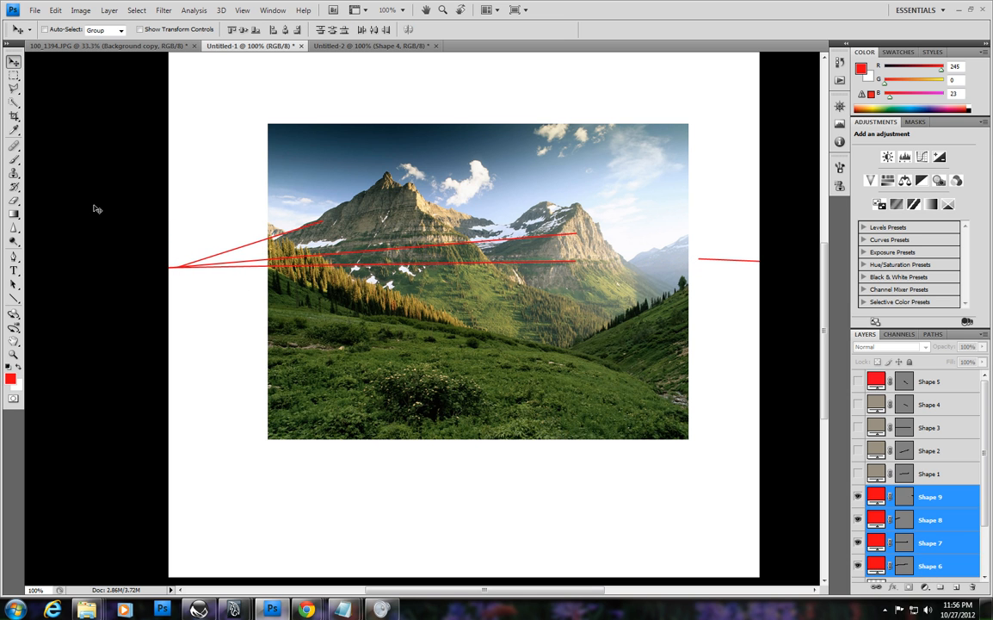
# - Draw a horizontal red horizon line from the left vanishing point across the photo, and shift it slightly left
pyautogui.click(13, 158)
pyautogui.click(13, 297)
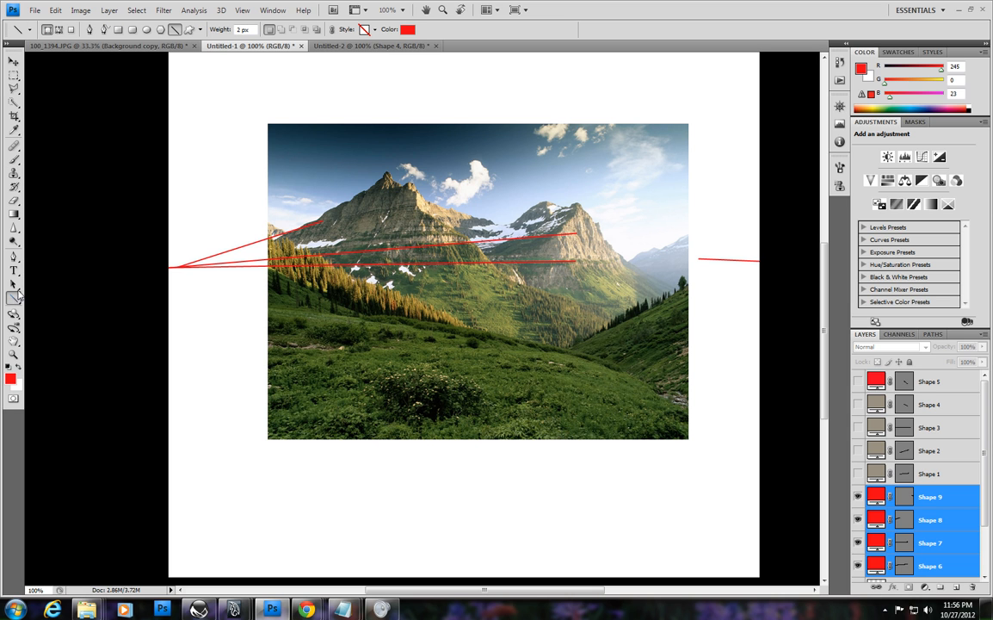
pyautogui.moveTo(178, 266); pyautogui.dragTo(774, 321)
pyautogui.moveTo(754, 321); pyautogui.dragTo(754, 340)
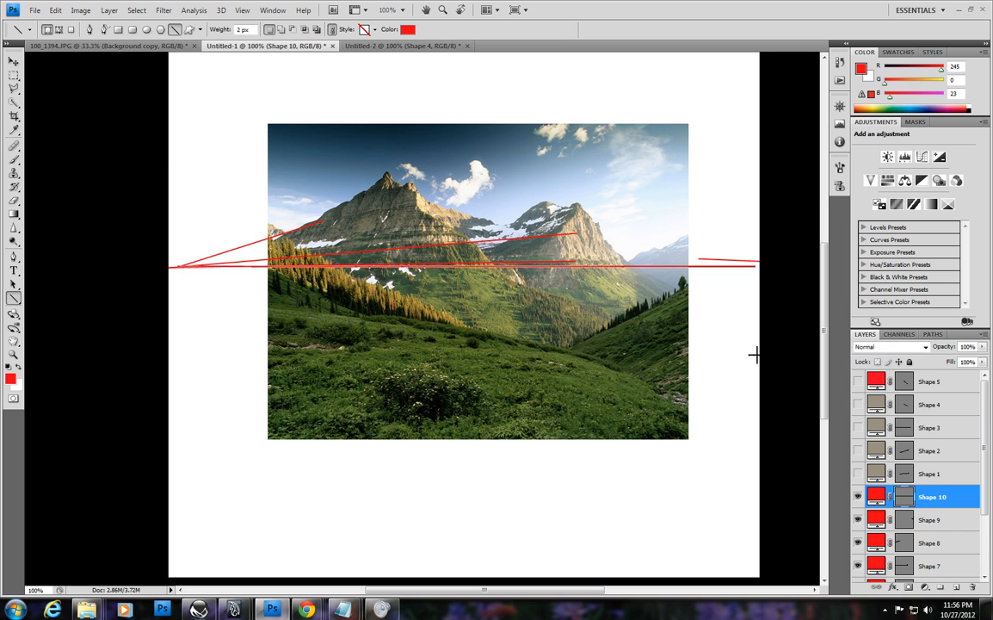
pyautogui.click(13, 61)
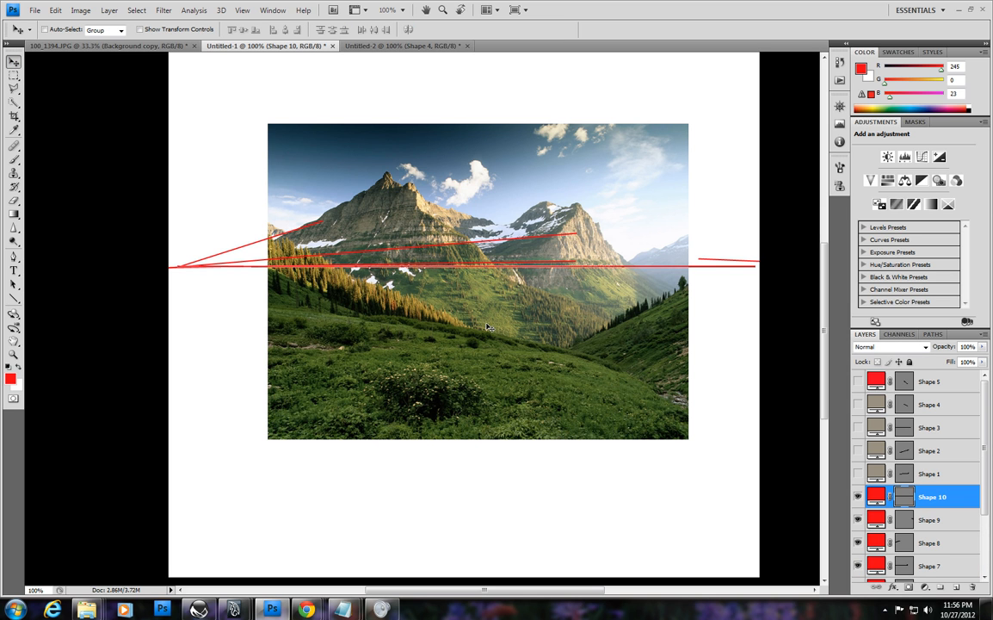
pyautogui.moveTo(568, 343); pyautogui.dragTo(537, 345)
# - Hide the Shape 6 to Shape 9 perspective lines and add an empty layer above Shape 10
pyautogui.moveTo(854, 524); pyautogui.dragTo(856, 565)
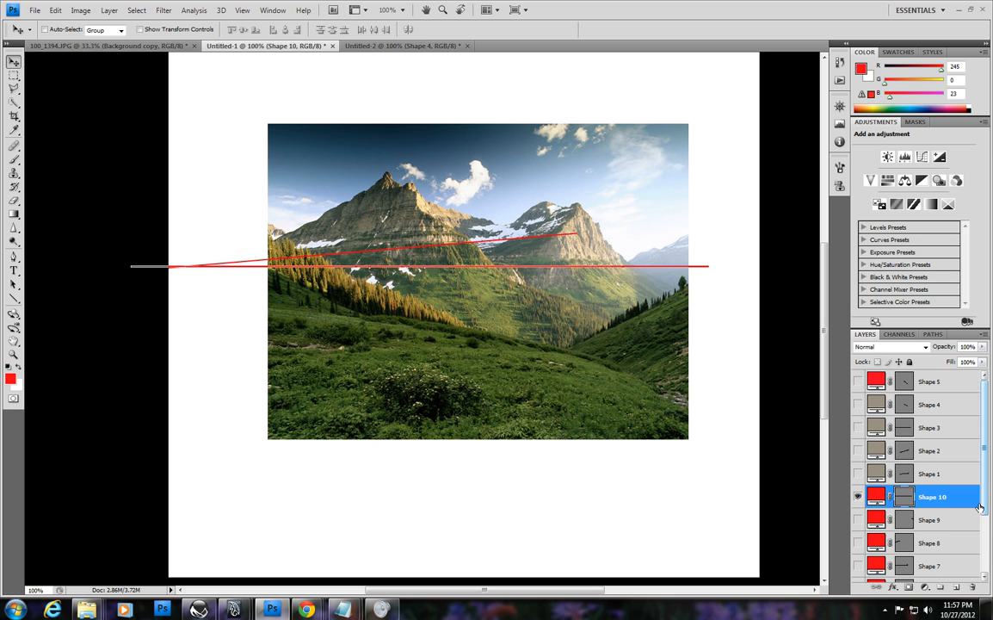
pyautogui.scroll(-2, 984, 506)
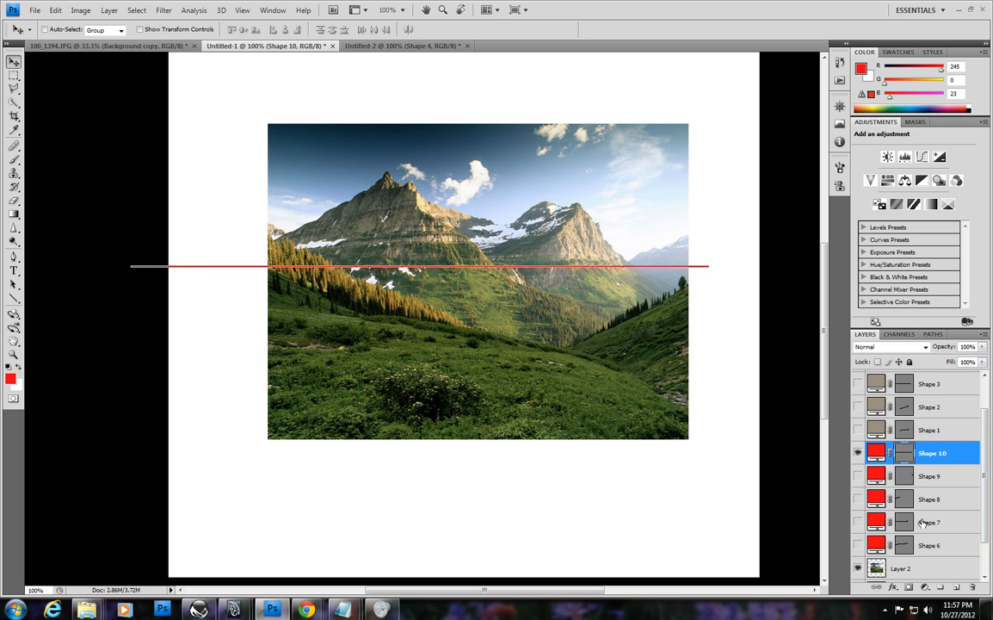
pyautogui.click(956, 587)
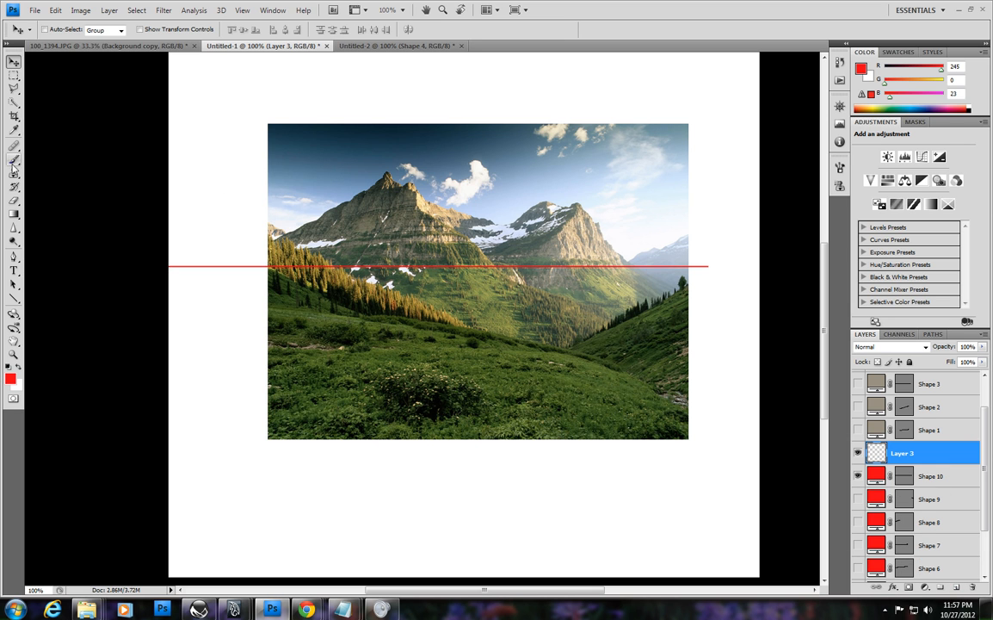
# - Draw two red 2 px lines from the right peak converging at a vanishing point beyond the photo's right edge
pyautogui.click(14, 298)
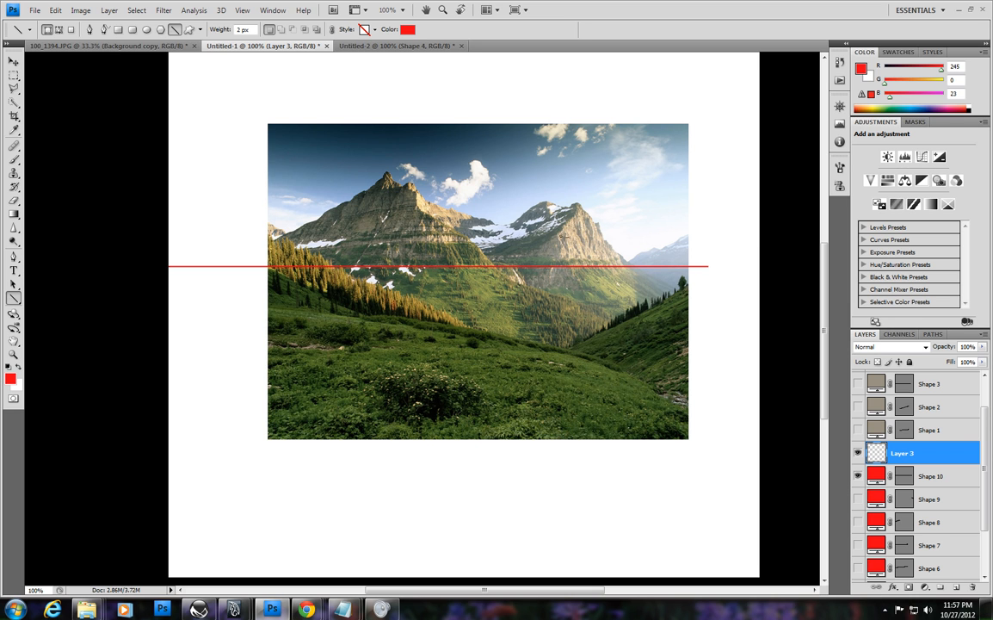
pyautogui.moveTo(560, 235); pyautogui.dragTo(751, 261)
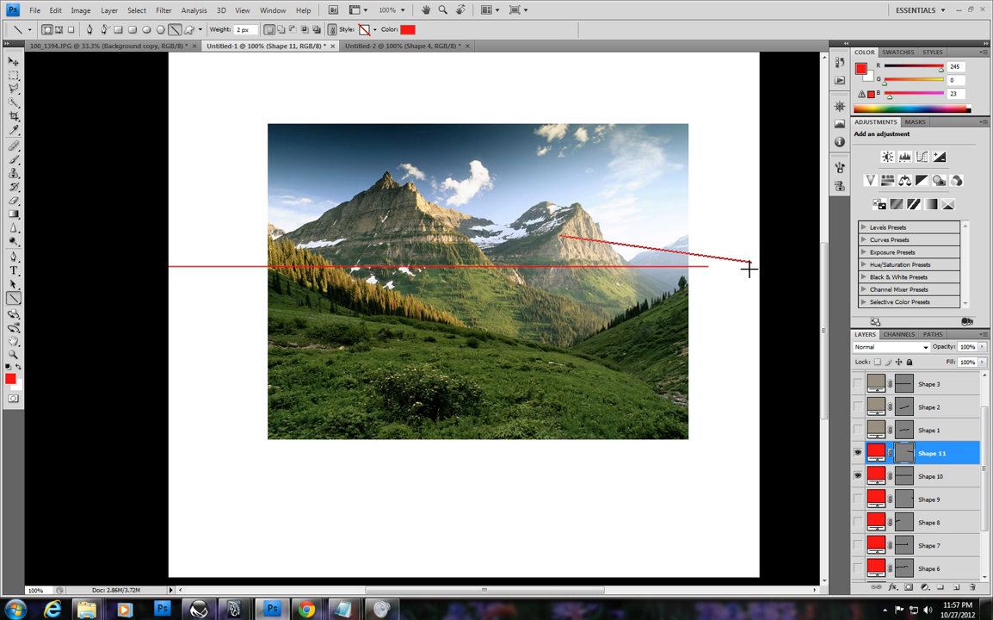
pyautogui.moveTo(756, 263); pyautogui.dragTo(547, 207)
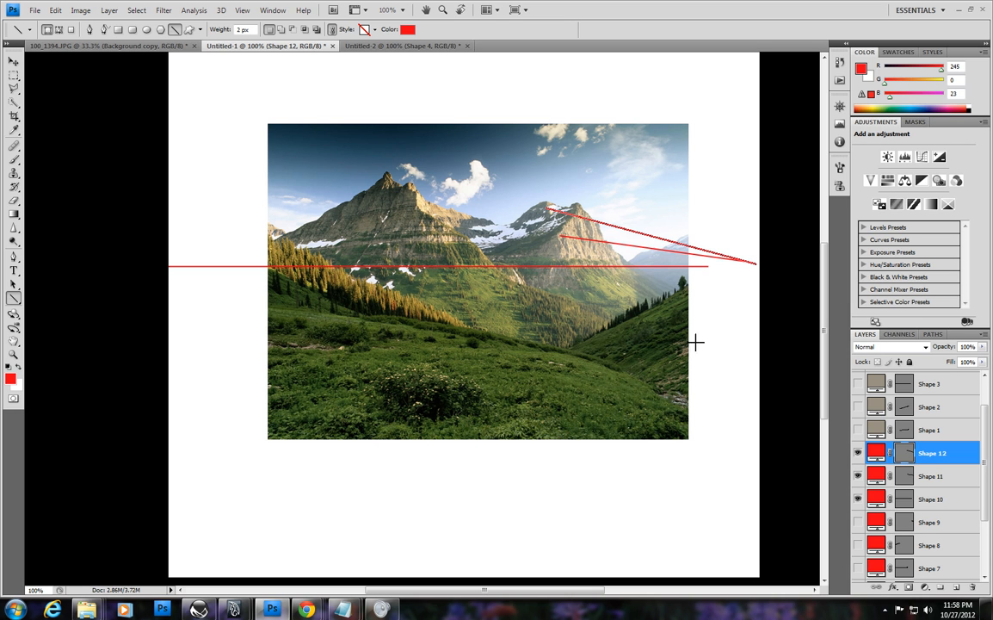
# - Hide the horizon line and both right-peak perspective lines, Shape 10 to Shape 12
pyautogui.moveTo(857, 454); pyautogui.dragTo(857, 476)
pyautogui.click(858, 499)
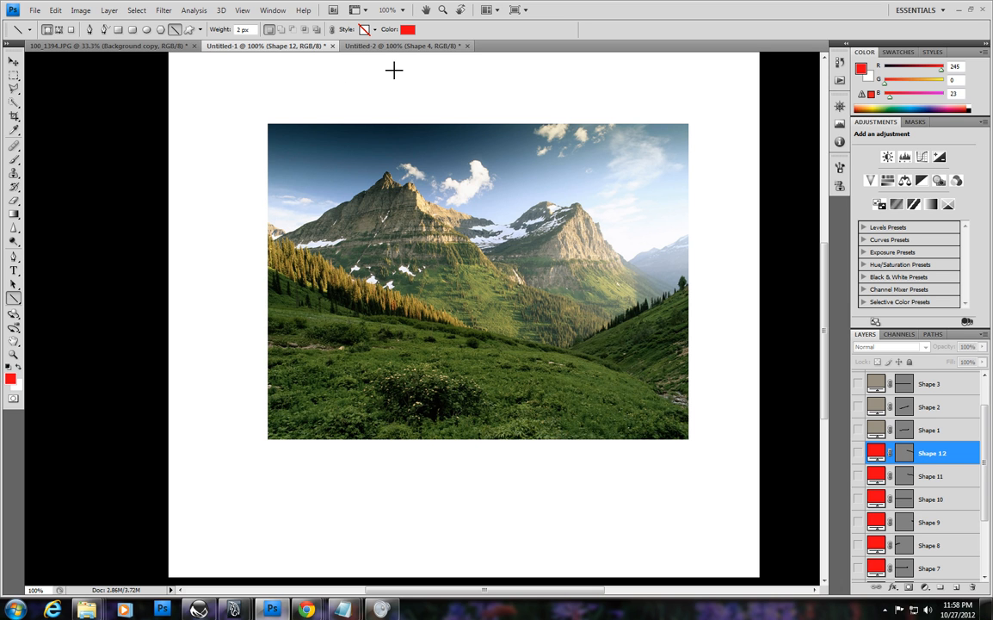
# - View the Shape 1 to Shape 4 perspective lines over the lake photo in Untitled-2, hide them again and return to Untitled-1
pyautogui.click(359, 46)
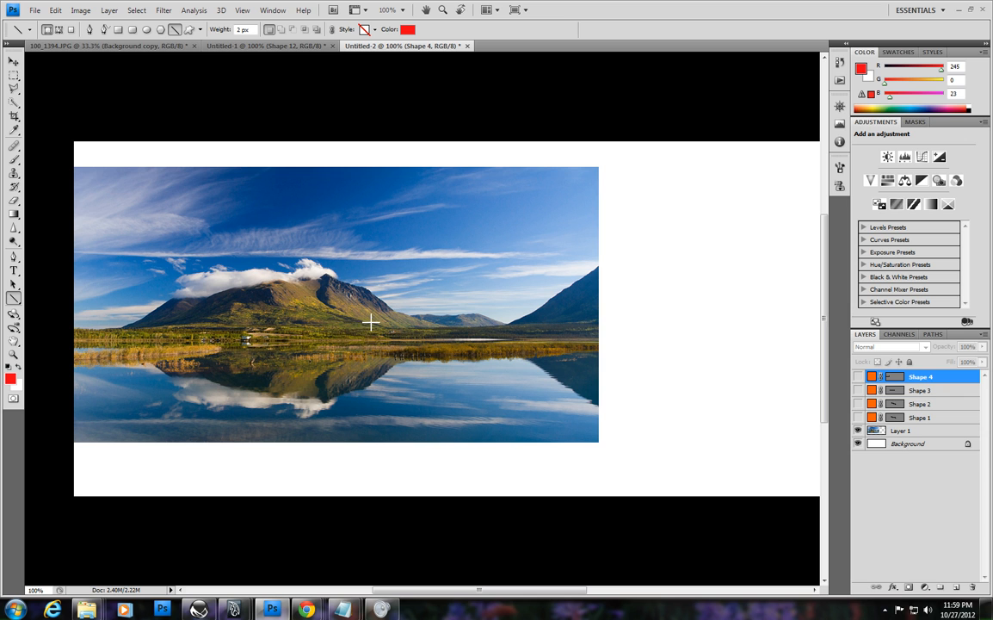
pyautogui.moveTo(858, 418); pyautogui.dragTo(858, 376)
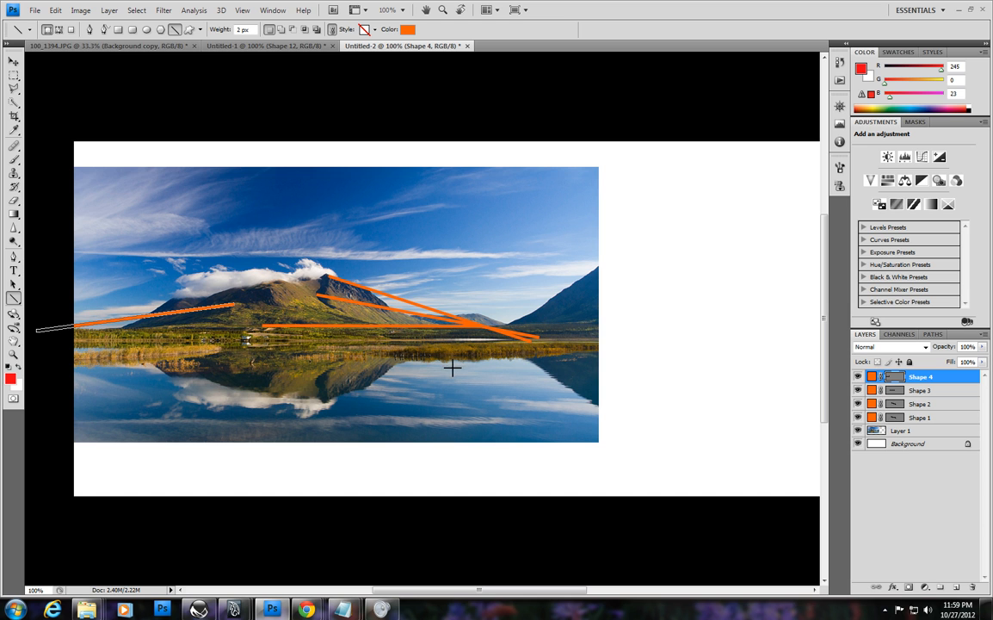
pyautogui.click(857, 377)
pyautogui.moveTo(857, 390); pyautogui.dragTo(857, 417)
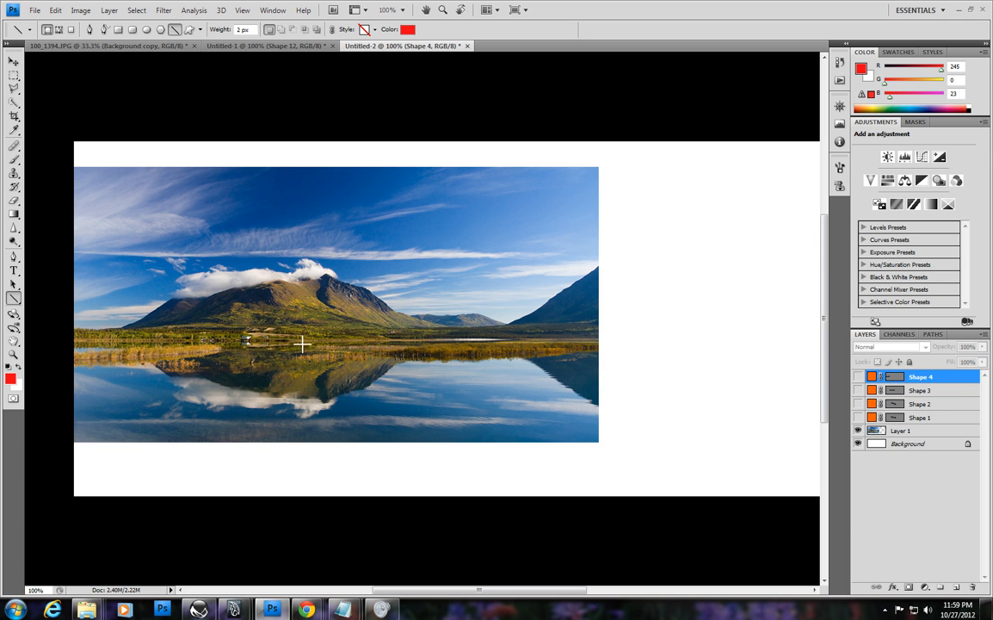
pyautogui.click(266, 45)
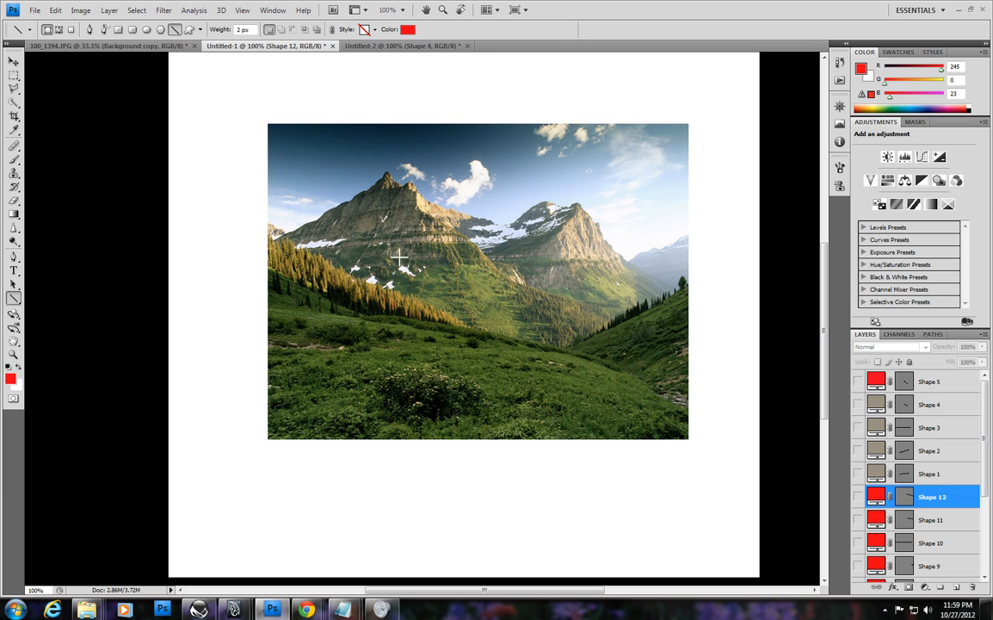
# - Try drawing a red line down the left slope of the left mountain, and undo it
pyautogui.moveTo(352, 161); pyautogui.dragTo(258, 255)
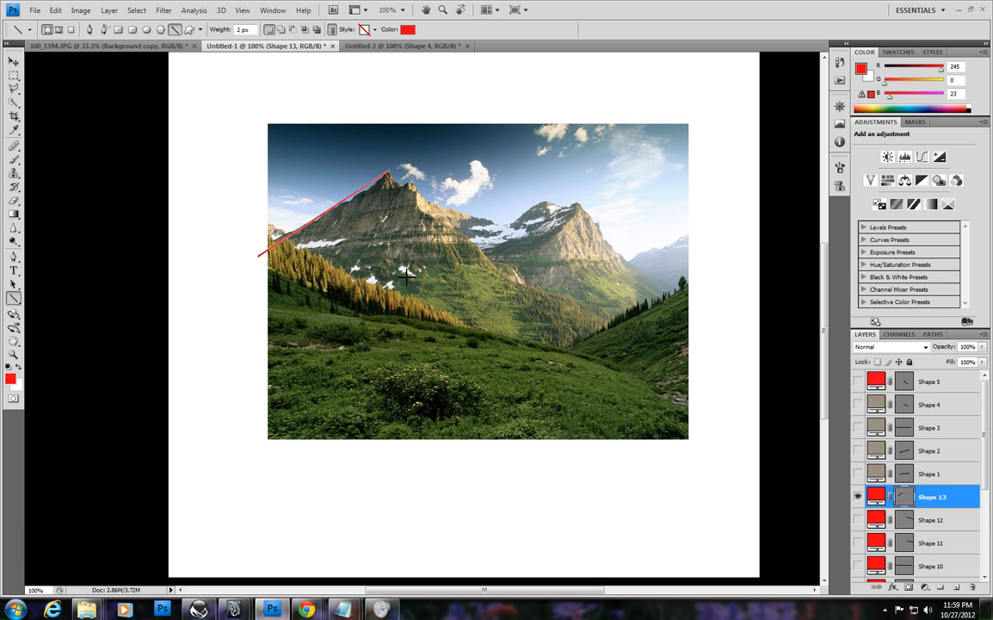
pyautogui.hotkey('ctrl', 'z')
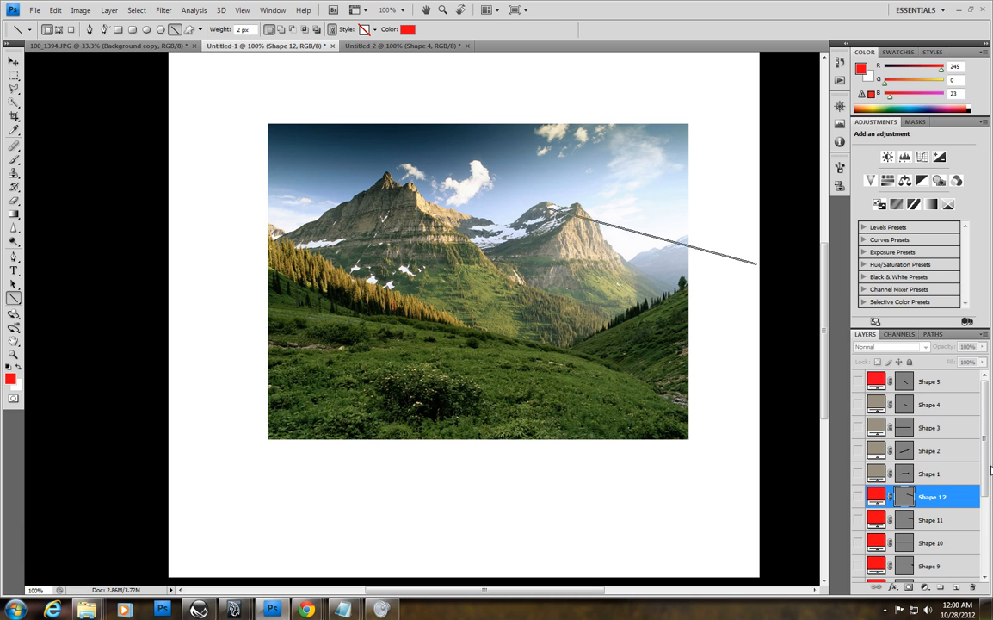
pyautogui.scroll(-3, 985, 469)
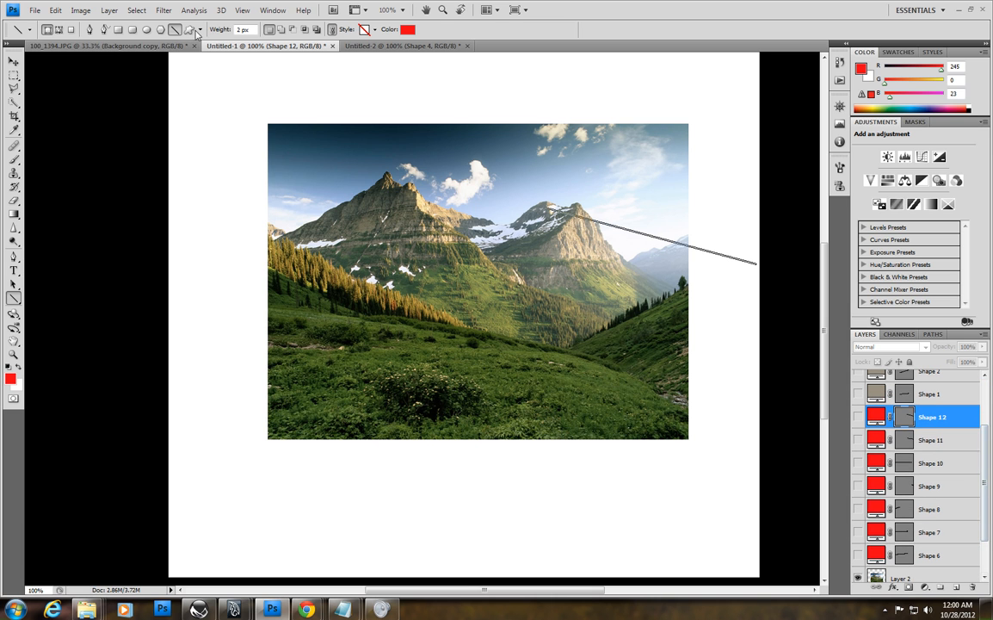